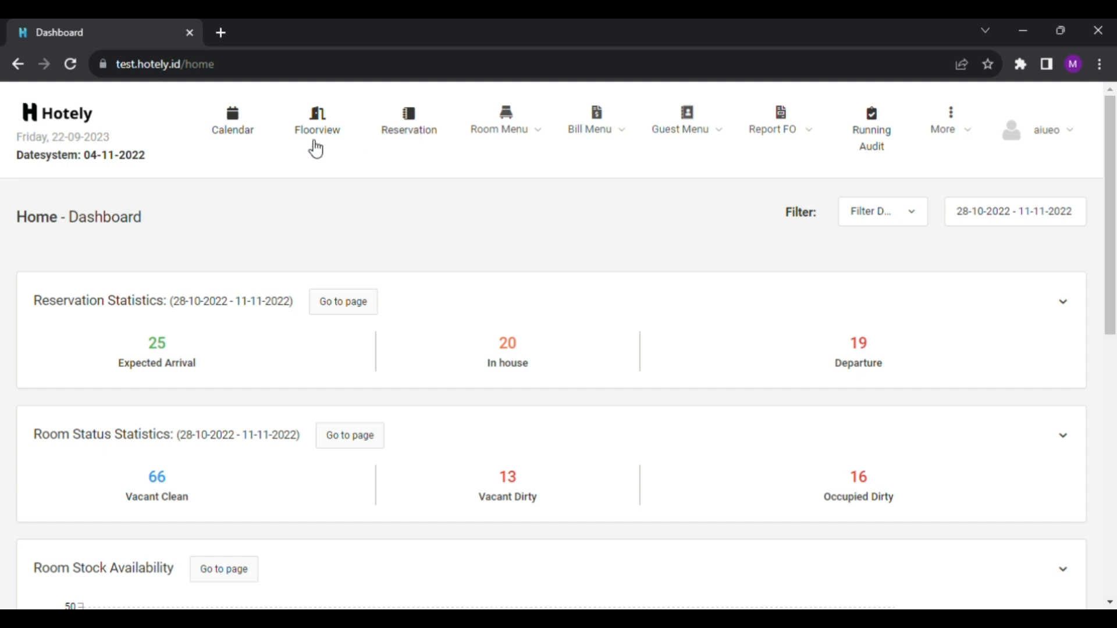
Open the front-office calendar and look over its booking timeline.
left_click(261, 134)
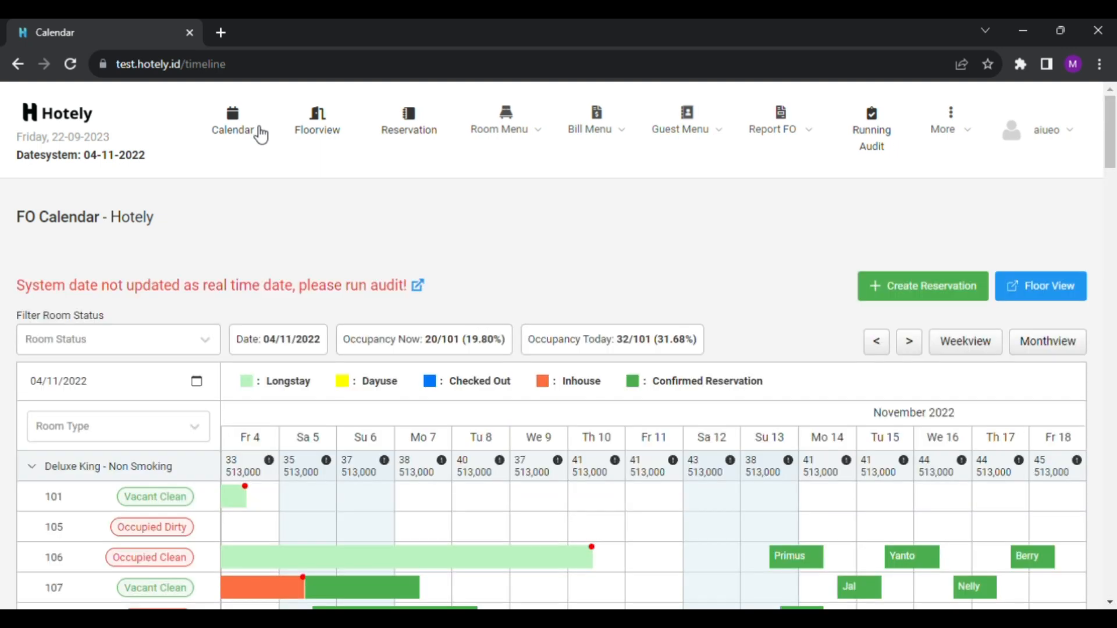
scroll(343, 265, "down", 4)
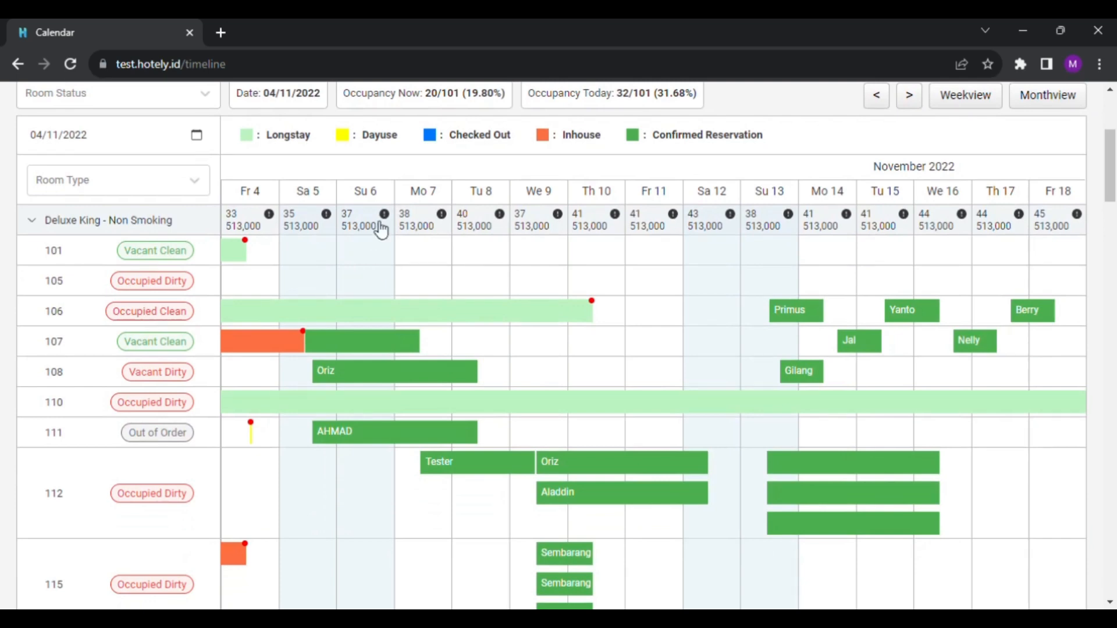
scroll(381, 230, "down", 4)
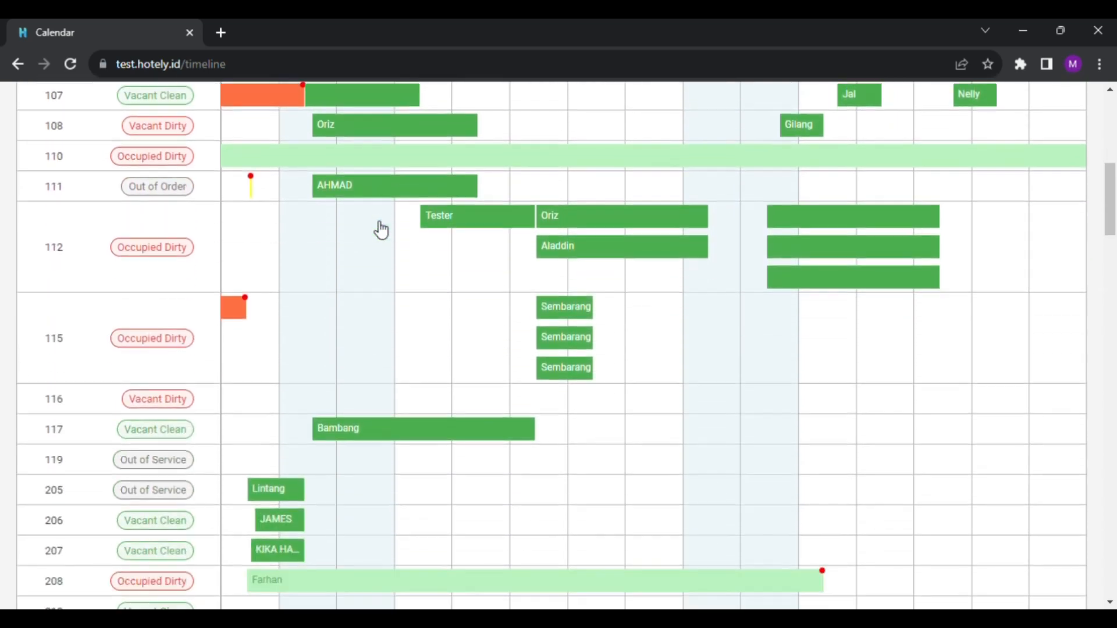
scroll(381, 229, "up", 6)
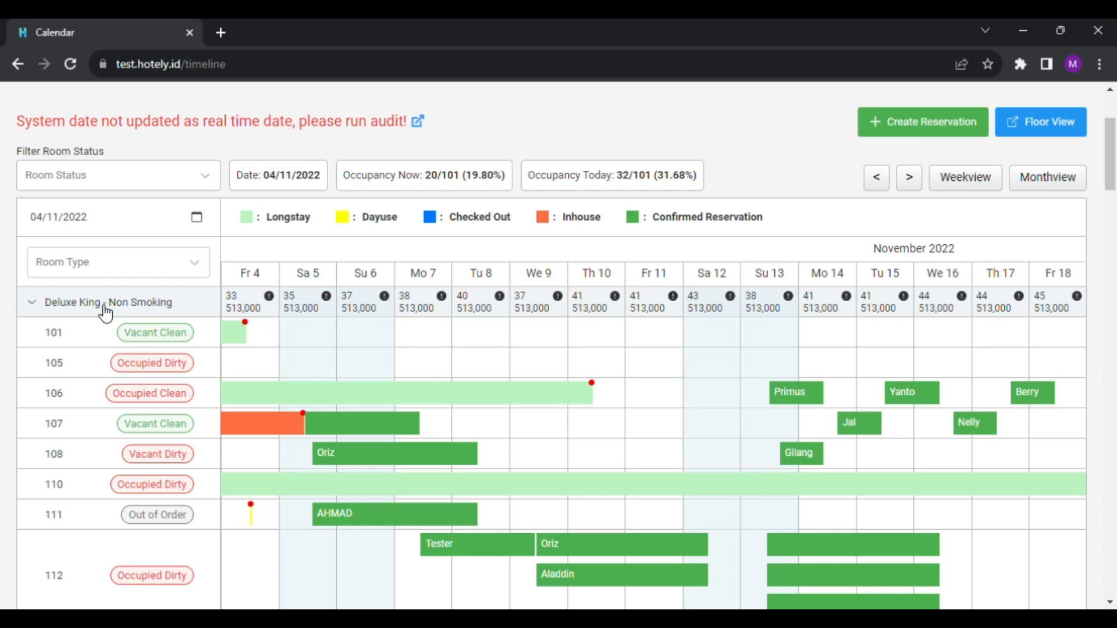
Examine the calendar's room types, room numbers, room statuses and bookings across the whole list.
scroll(105, 314, "down", 1)
scroll(82, 267, "down", 1)
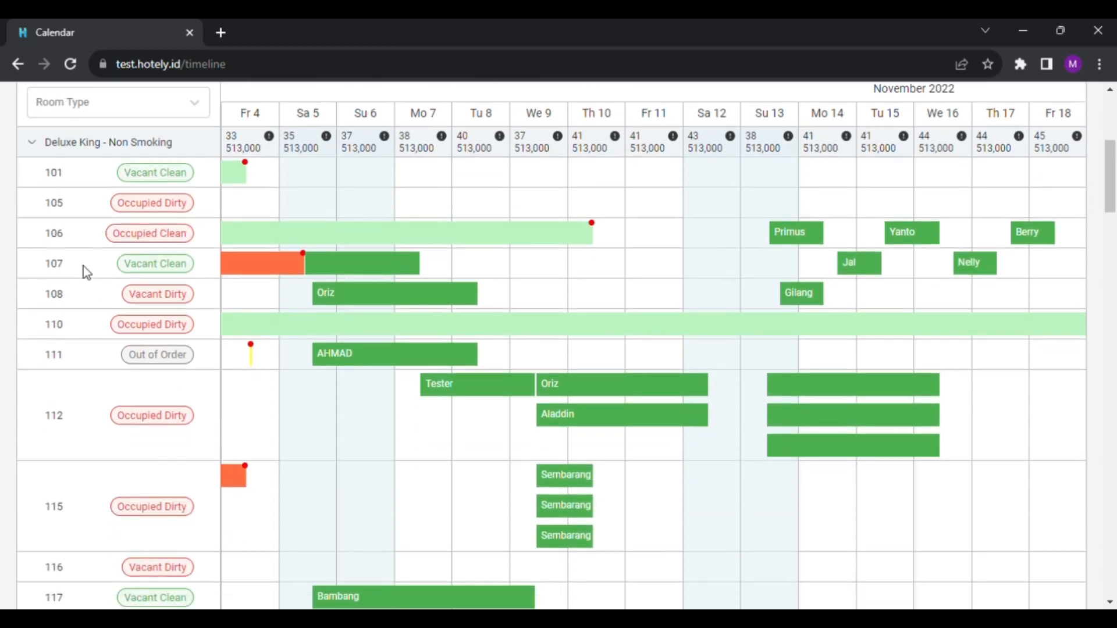
scroll(82, 192, "down", 5)
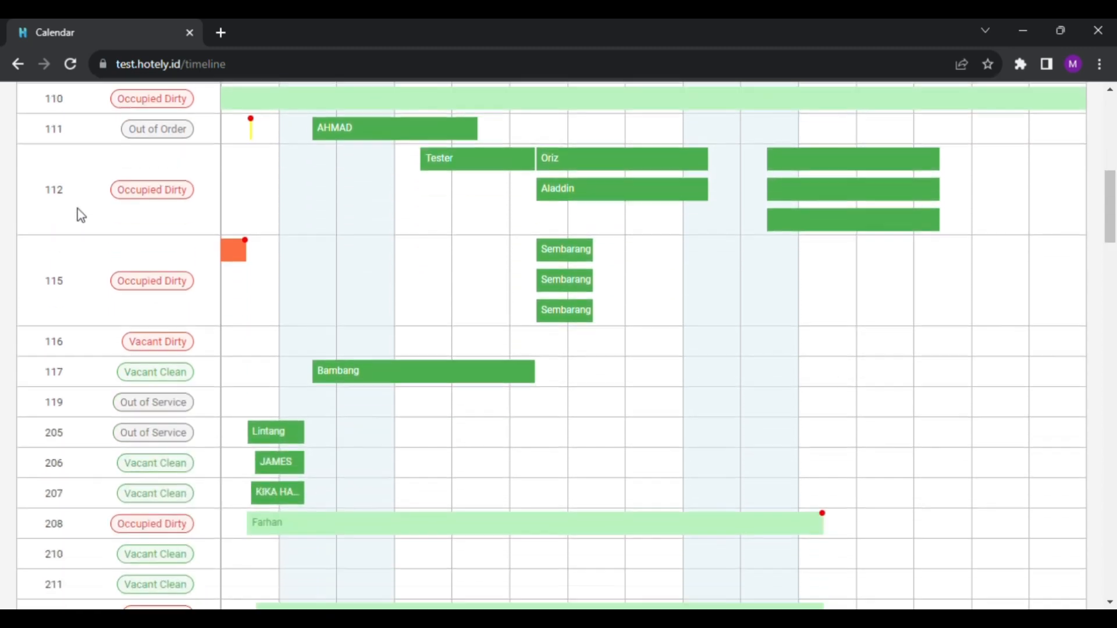
scroll(82, 216, "down", 3)
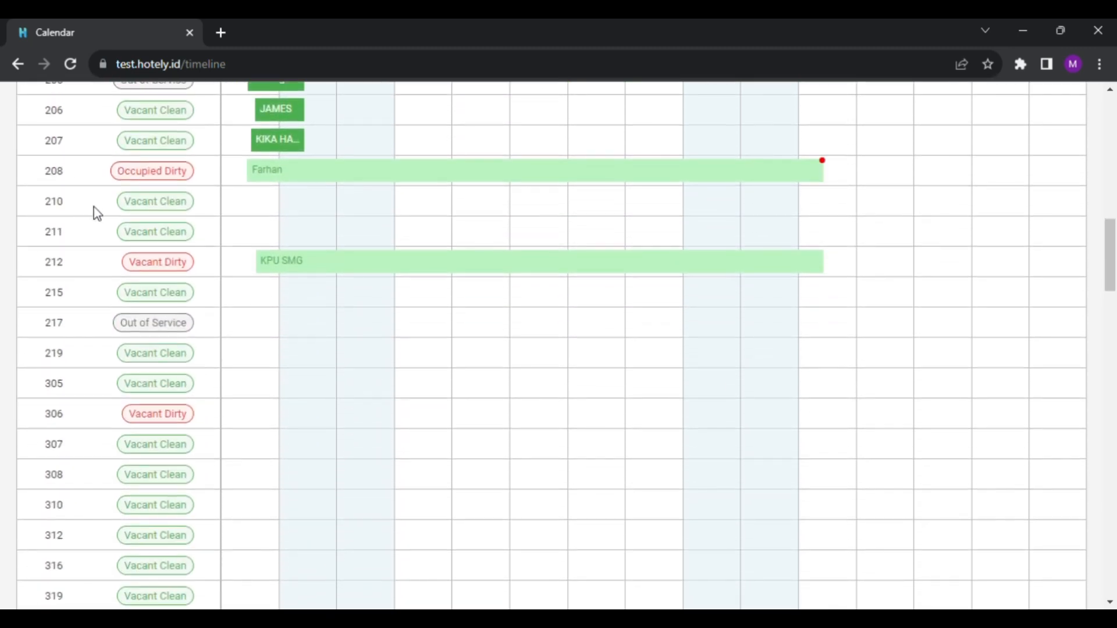
scroll(96, 213, "down", 1)
scroll(98, 215, "down", 11)
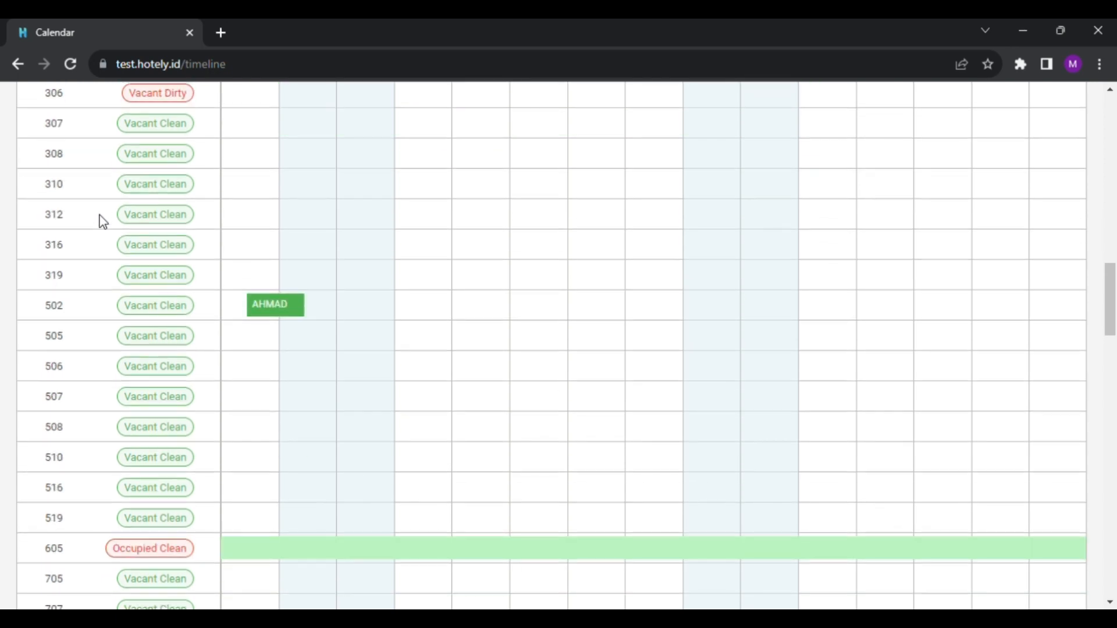
scroll(105, 227, "down", 9)
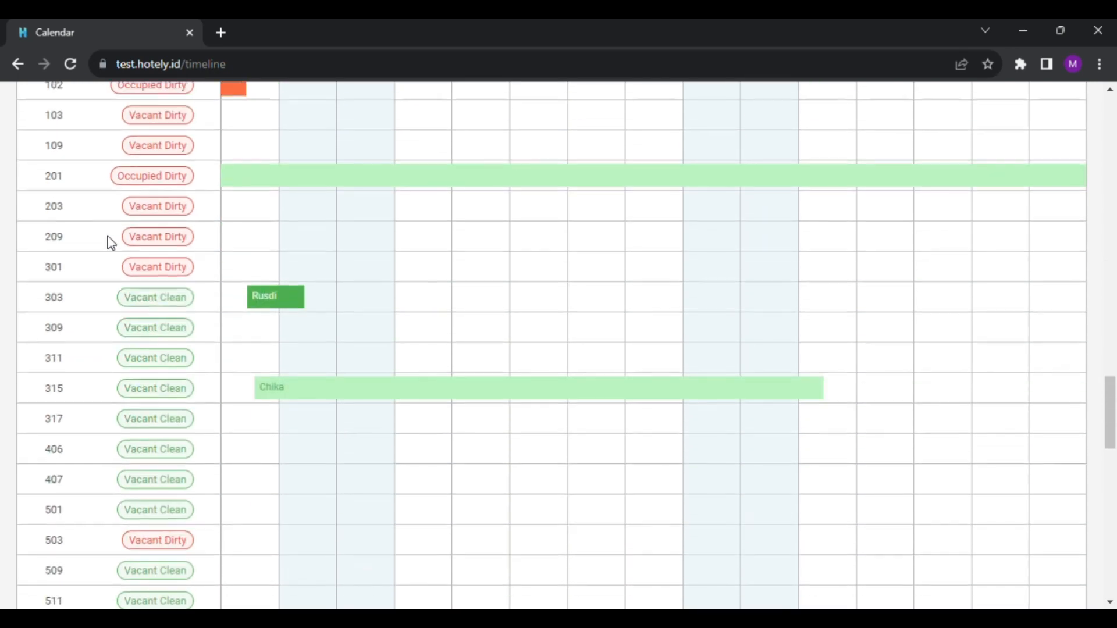
scroll(106, 241, "down", 11)
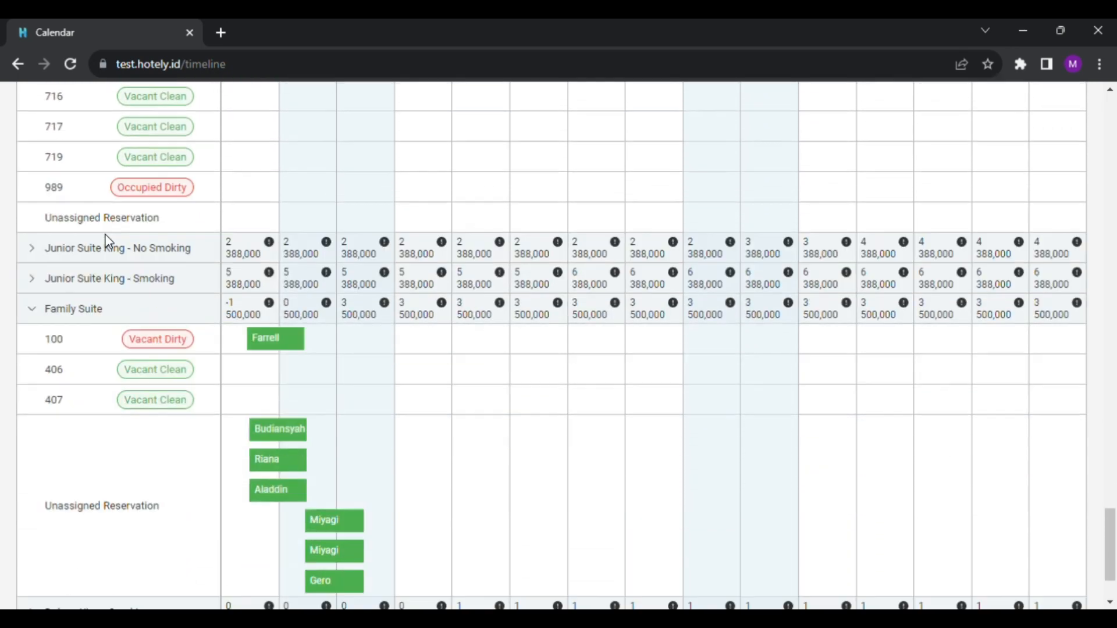
scroll(108, 240, "up", 20)
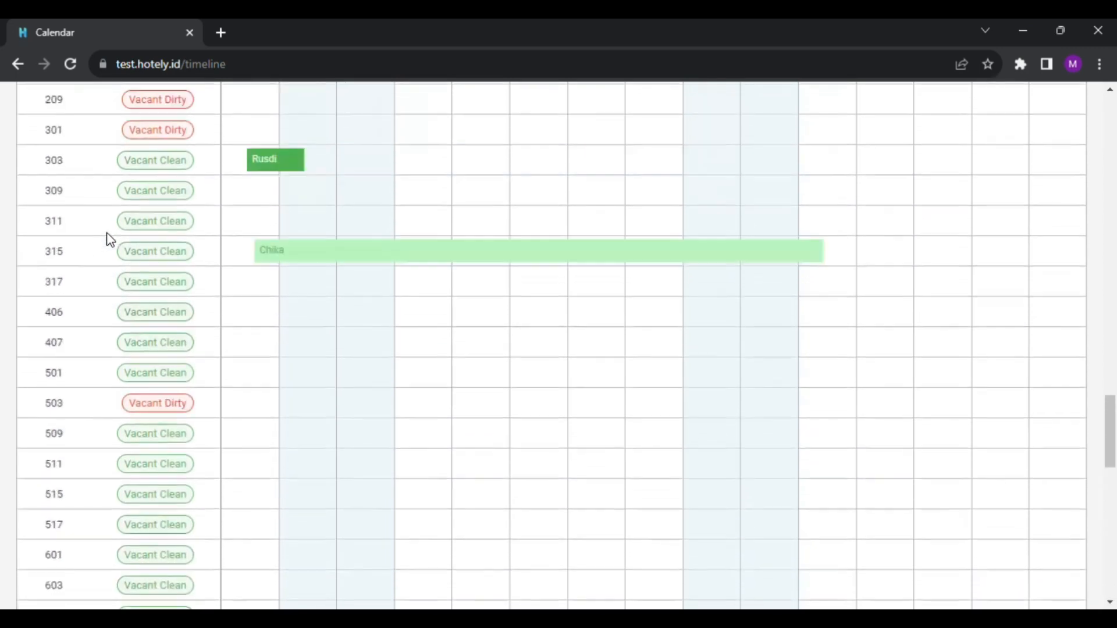
scroll(109, 240, "up", 3)
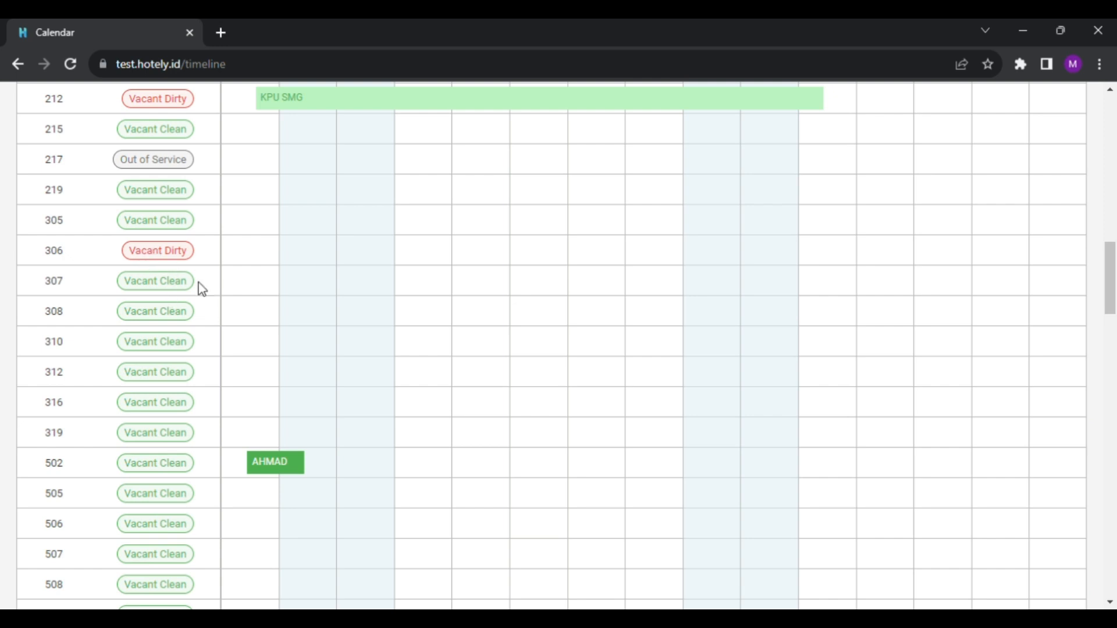
scroll(256, 297, "up", 2)
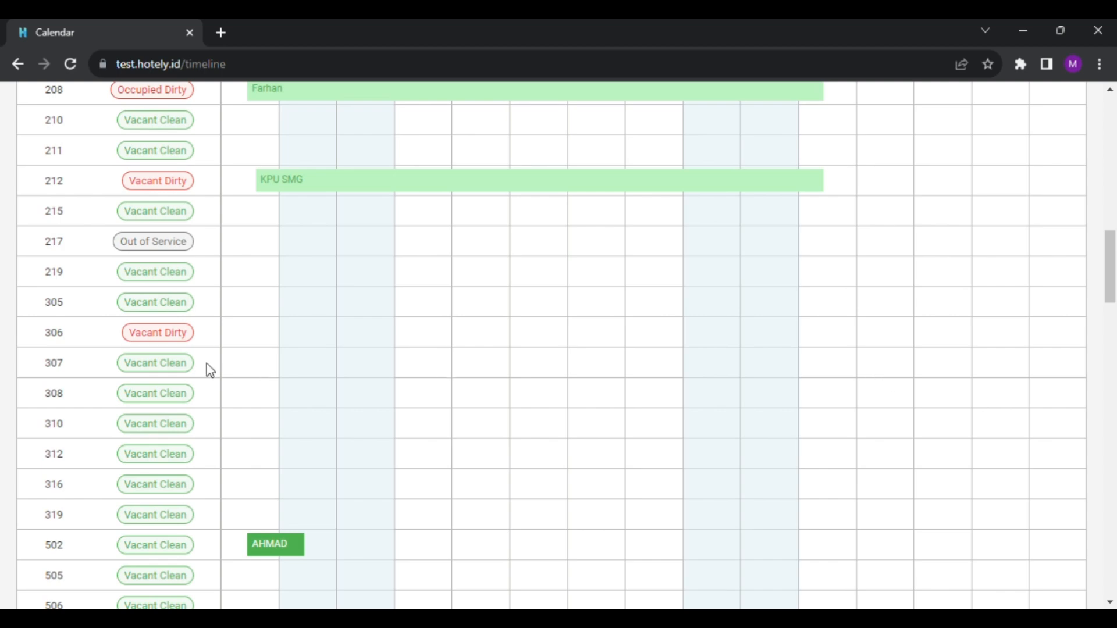
scroll(579, 374, "up", 6)
scroll(559, 349, "up", 5)
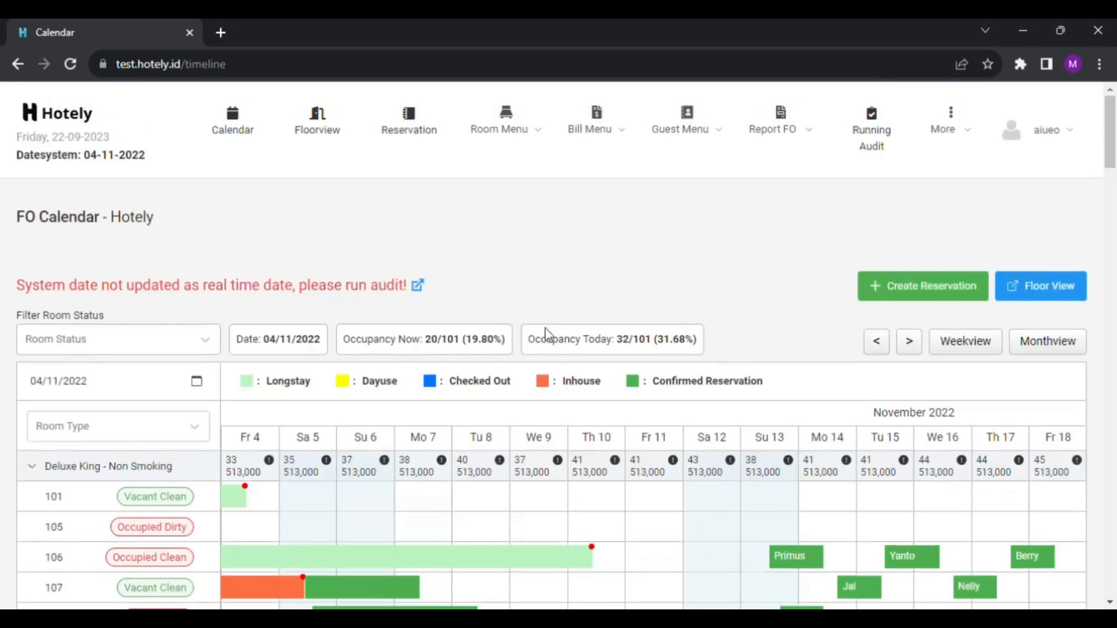
Start a new booking for room 306 (Deluxe King - Non Smoking) from Tuesday 8 November 2022 in the calendar.
scroll(382, 376, "down", 3)
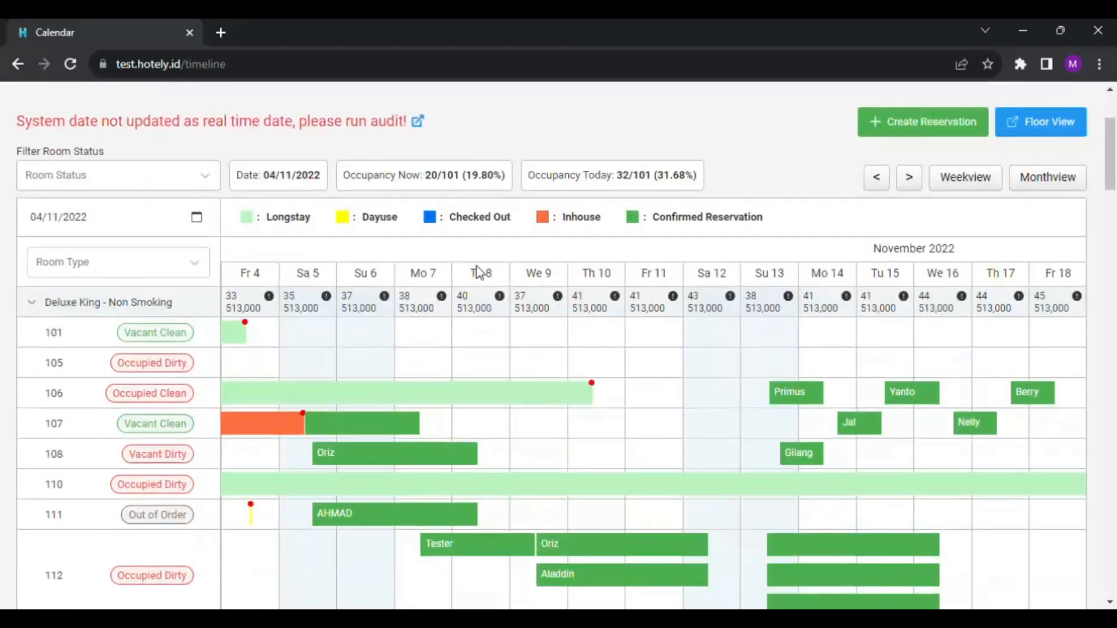
scroll(479, 273, "down", 1)
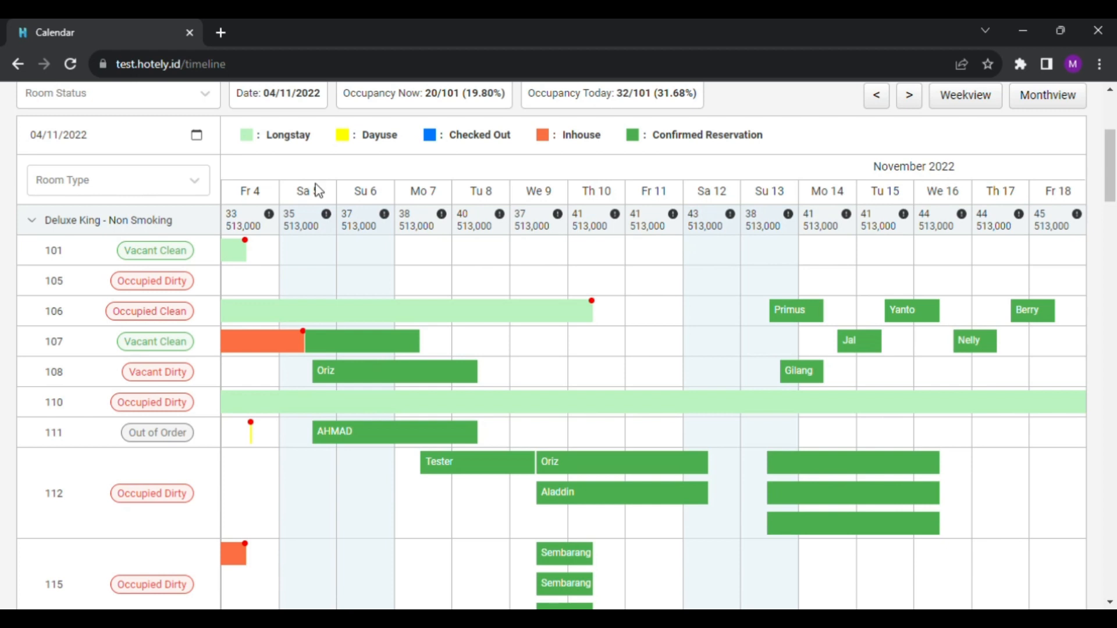
scroll(316, 184, "up", 1)
left_click_drag(264, 175, 312, 185)
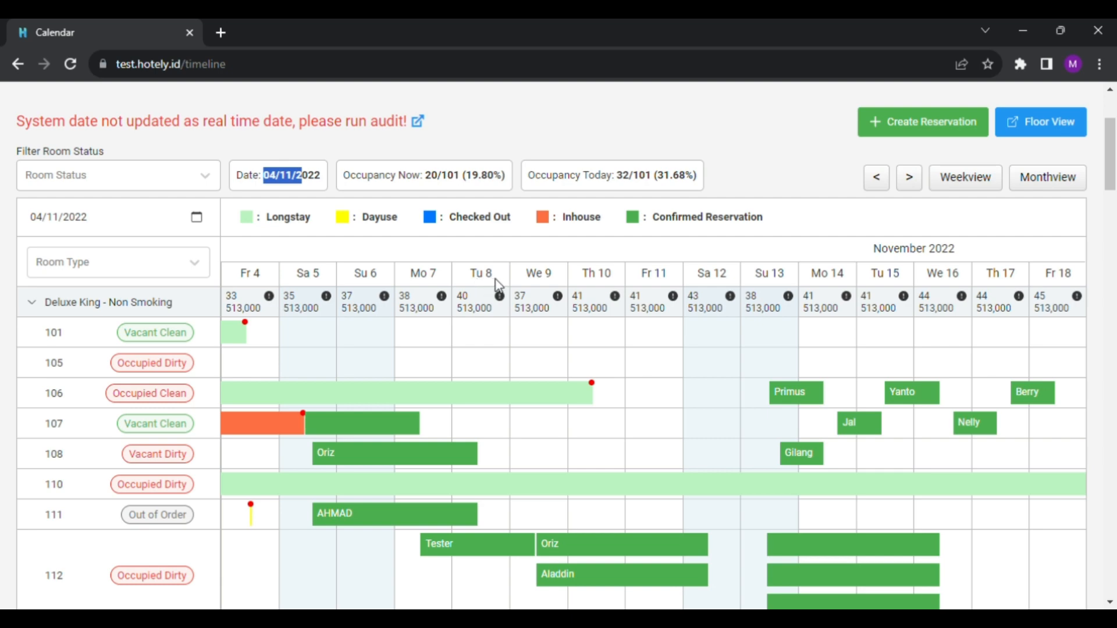
scroll(496, 279, "down", 15)
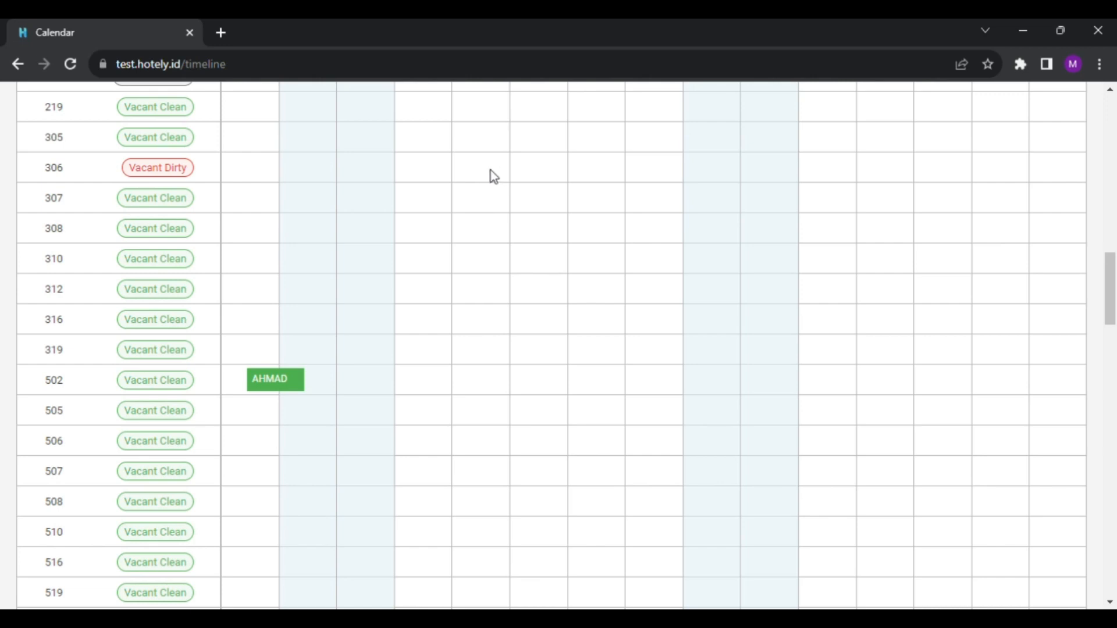
left_click(504, 178)
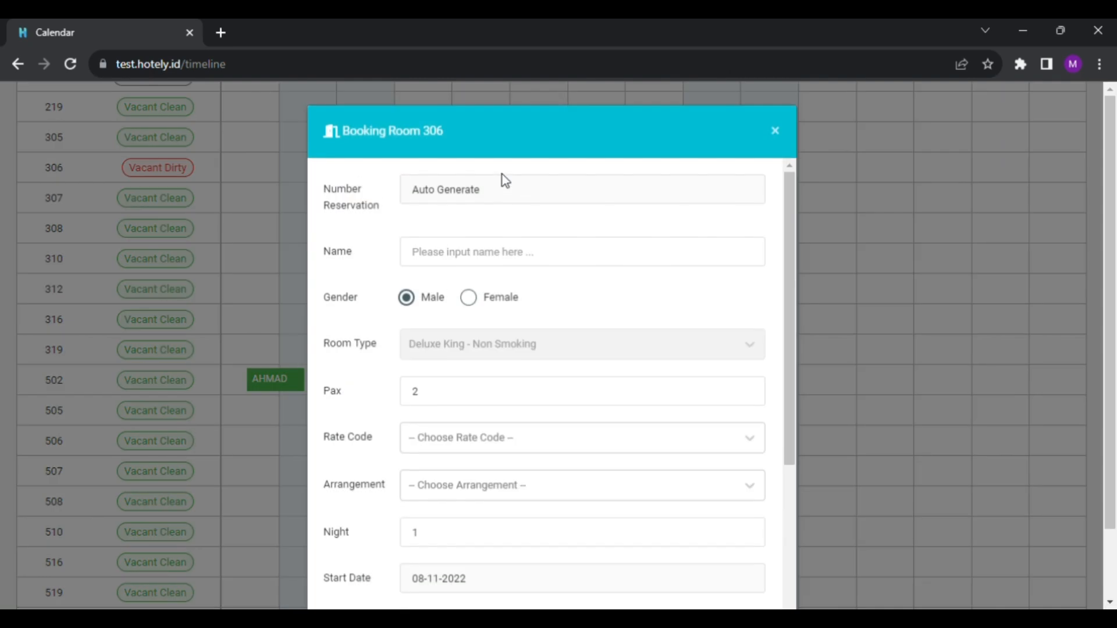
scroll(506, 227, "down", 2)
scroll(486, 204, "up", 2)
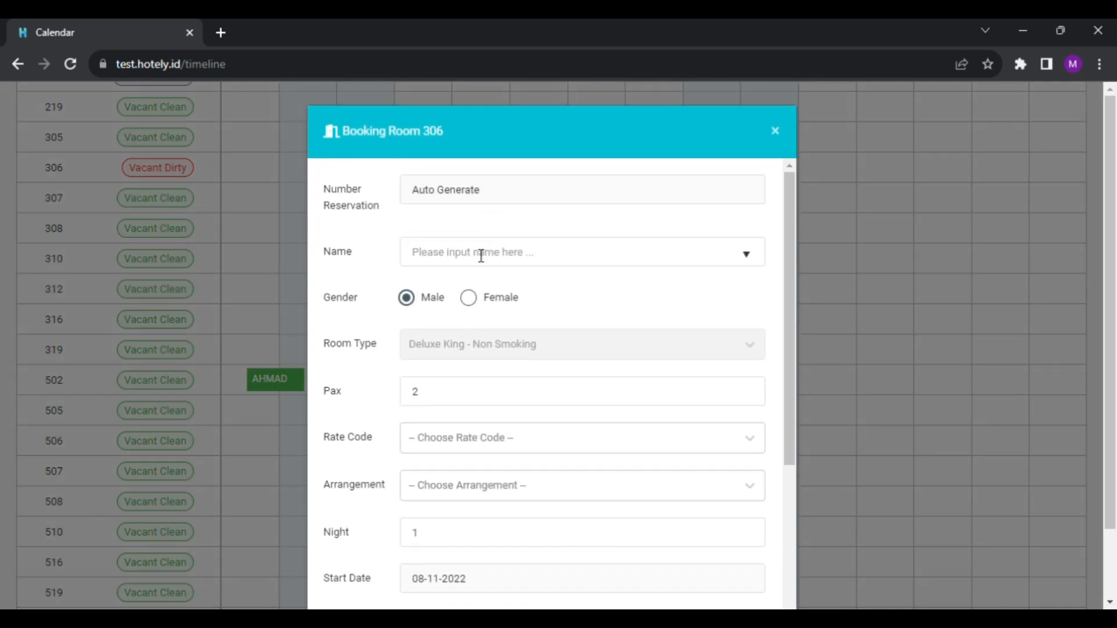
Enter Test1 as the guest name in the room 306 booking.
left_click(446, 259)
type("Test")
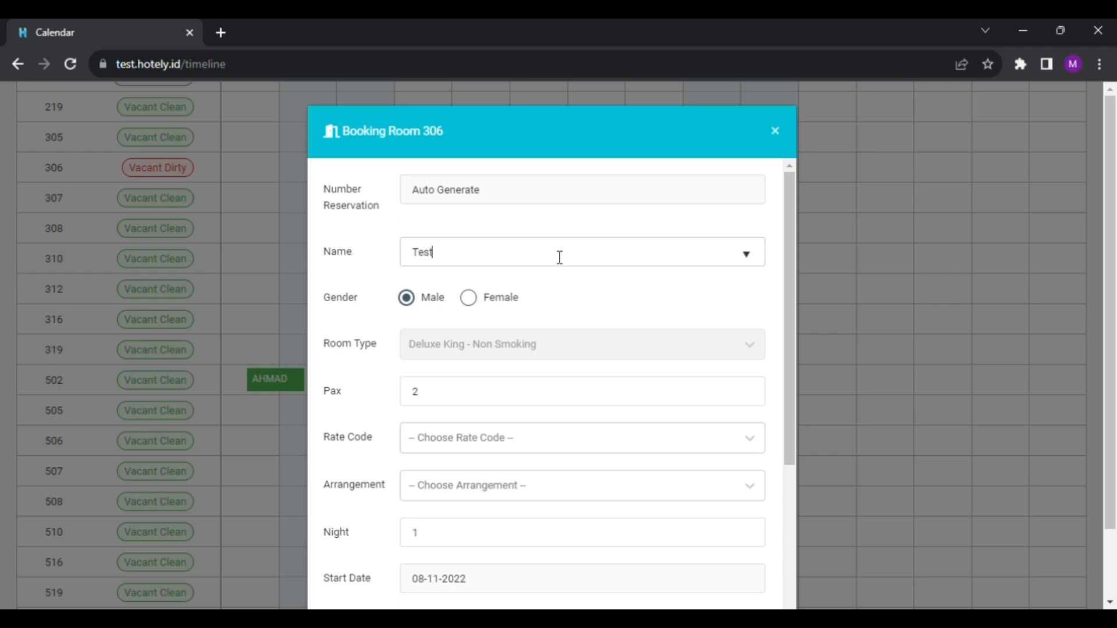
type("1")
scroll(453, 326, "down", 3)
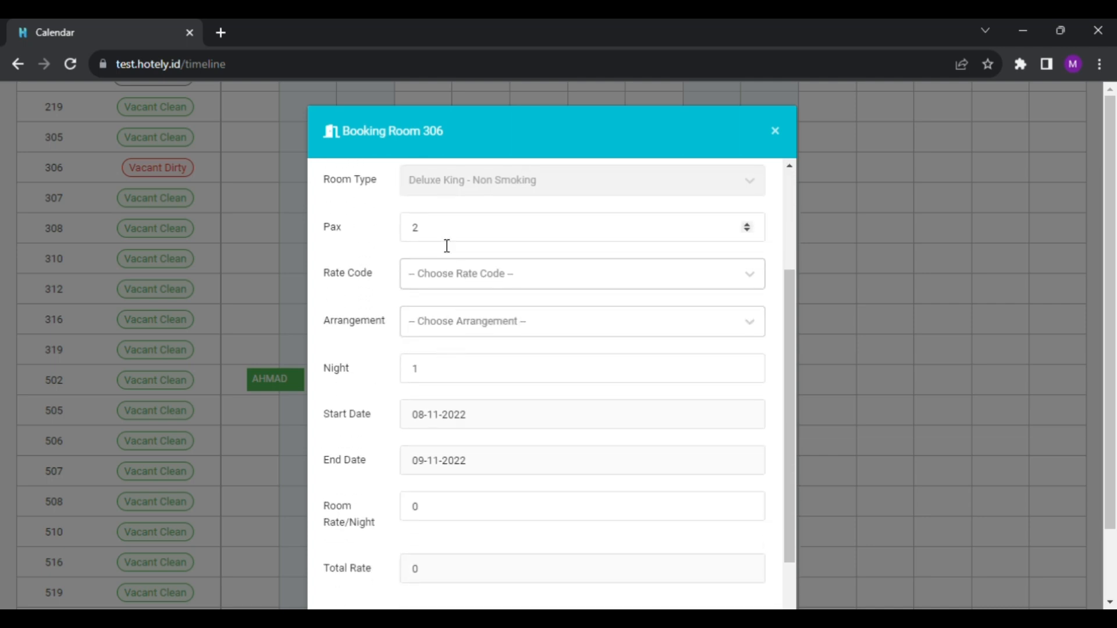
double_click(427, 232)
Choose the rate code WIG/RO/2 and the arrangement RO dummy test for the booking.
left_click(468, 277)
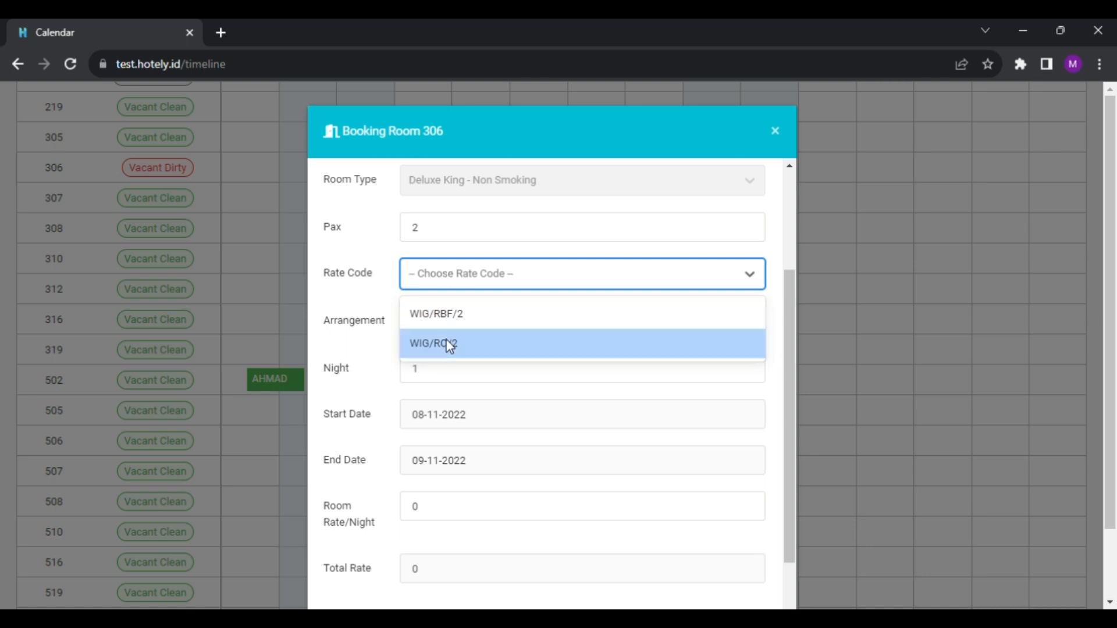
left_click(501, 348)
left_click(494, 321)
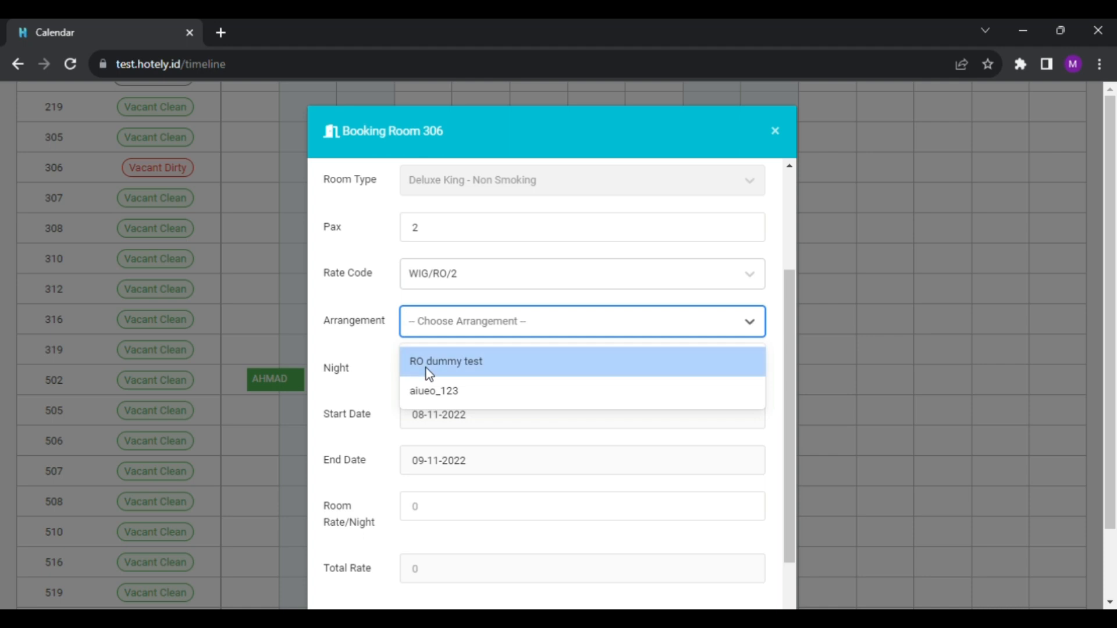
left_click(456, 366)
scroll(387, 349, "down", 1)
scroll(384, 348, "down", 1)
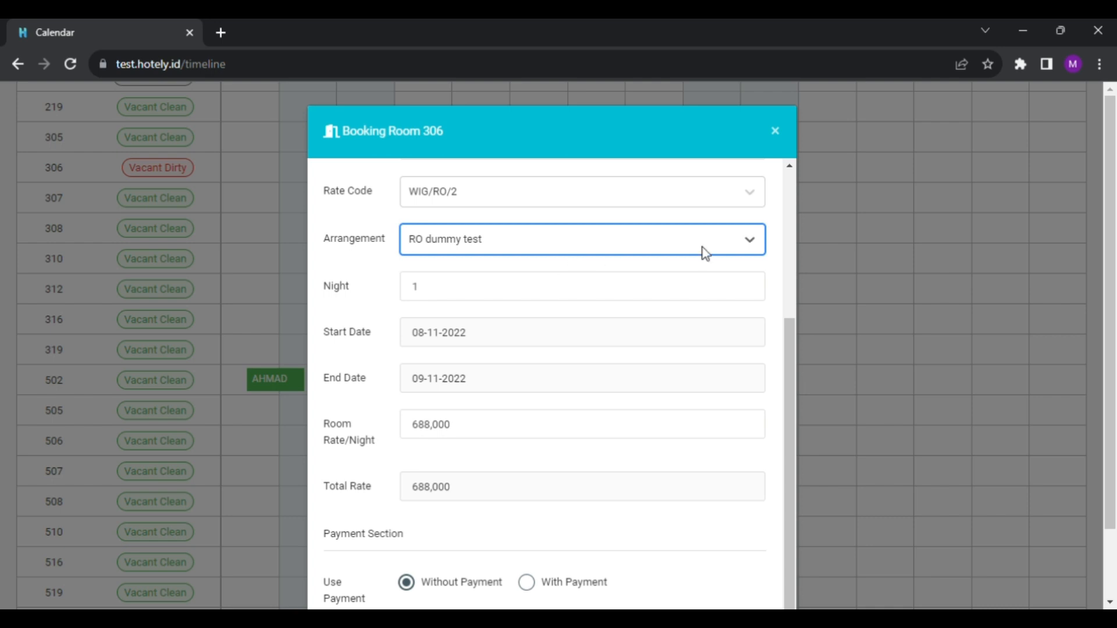
Try different lengths of stay for the booking, including 2 and 6 nights.
left_click(748, 284)
left_click(748, 284)
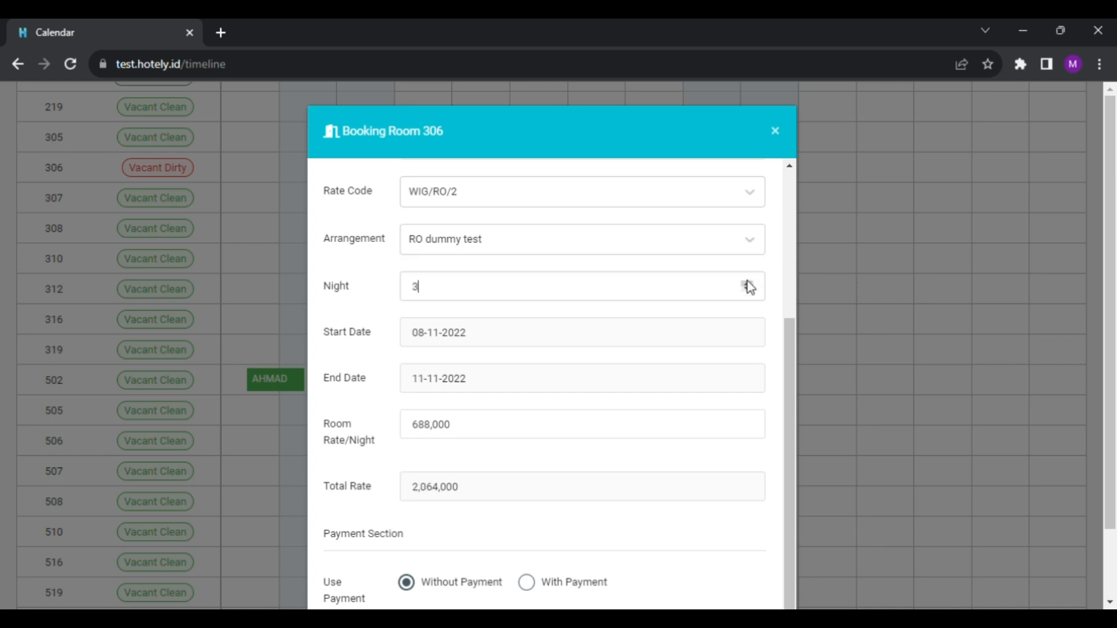
left_click(748, 284)
left_click_drag(482, 299, 385, 287)
type("2")
left_click_drag(451, 299, 361, 302)
type("6")
Set the stay to 3 nights and review the nightly room rate and the total rate.
left_click_drag(444, 295, 379, 288)
type("3")
left_click(533, 318)
left_click_drag(410, 430, 463, 432)
left_click_drag(450, 303, 399, 291)
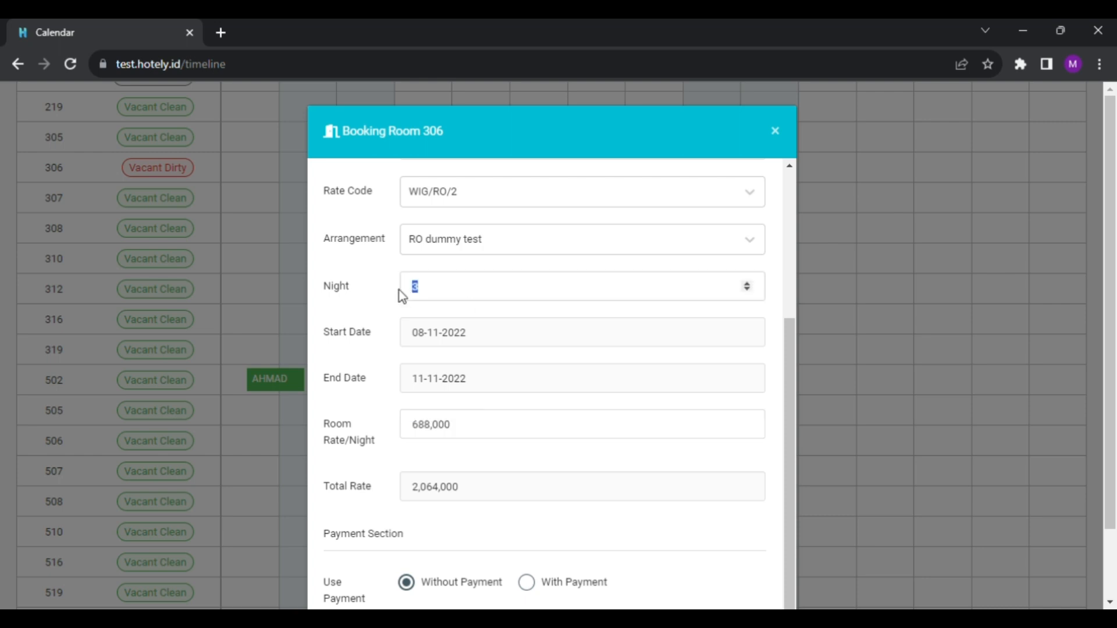
double_click(421, 430)
left_click_drag(458, 487, 421, 488)
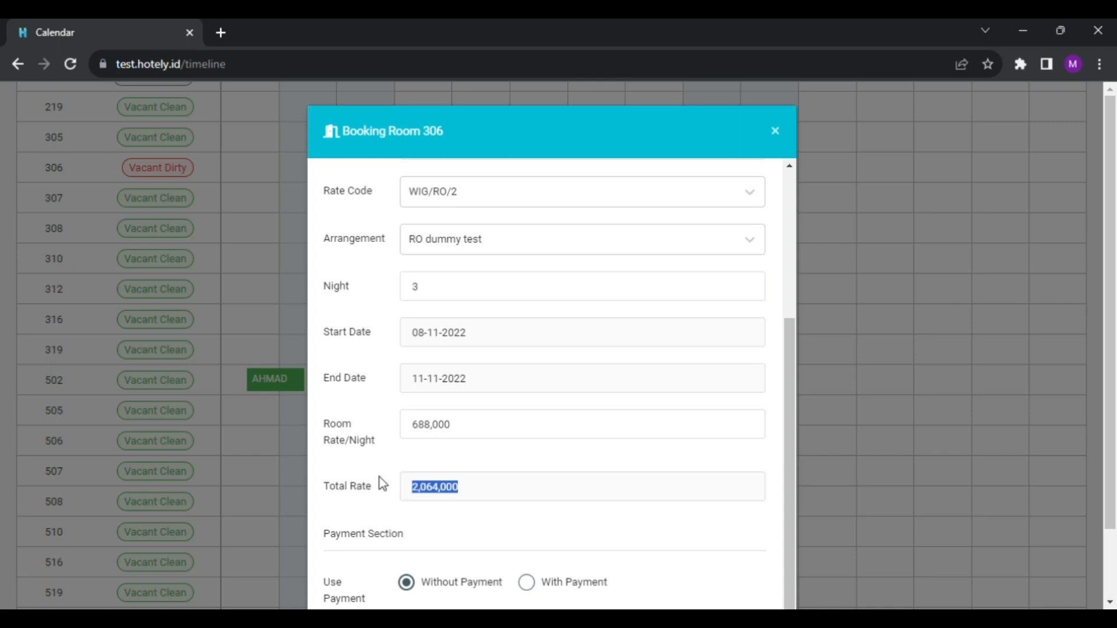
scroll(430, 488, "down", 1)
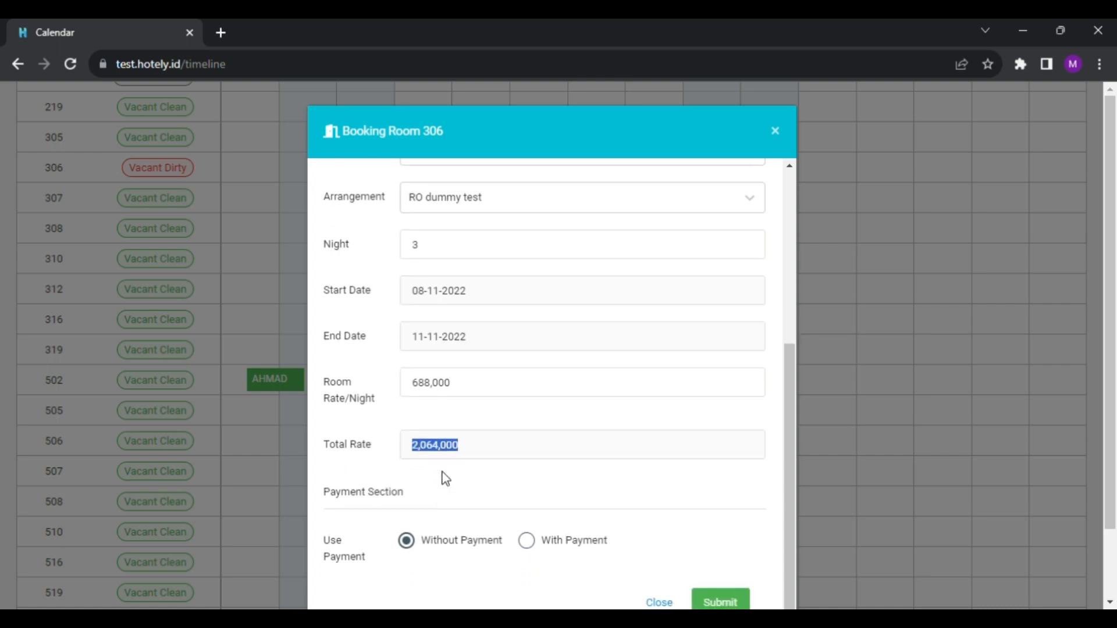
Try room rates of 500,000 and 800,000 per night for the booking.
left_click(449, 445)
left_click(374, 396)
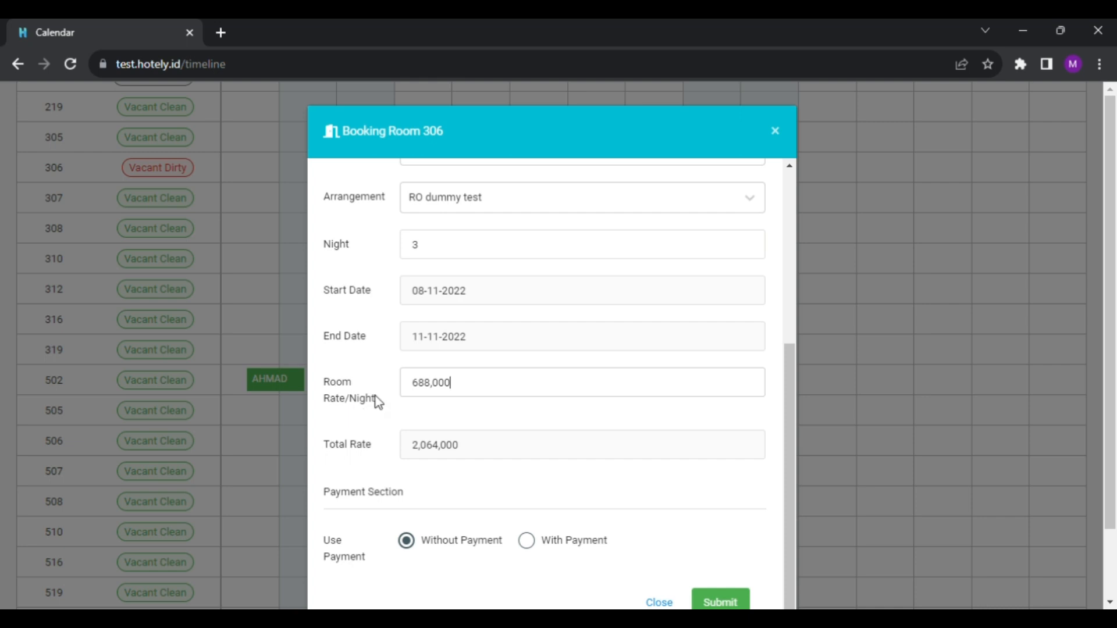
left_click_drag(452, 390, 380, 386)
type("500,000")
left_click_drag(469, 391, 388, 389)
type("800,000")
Set the room rate per night to 688,000 and submit the booking without payment.
left_click_drag(461, 395, 406, 379)
type("688,000")
scroll(459, 388, "down", 1)
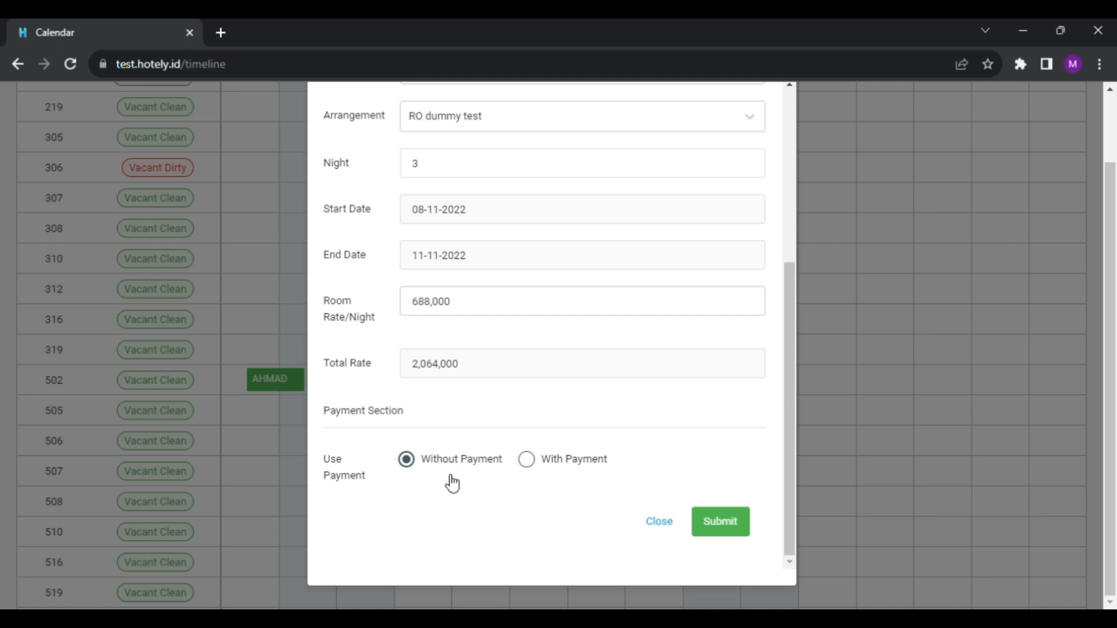
left_click(740, 530)
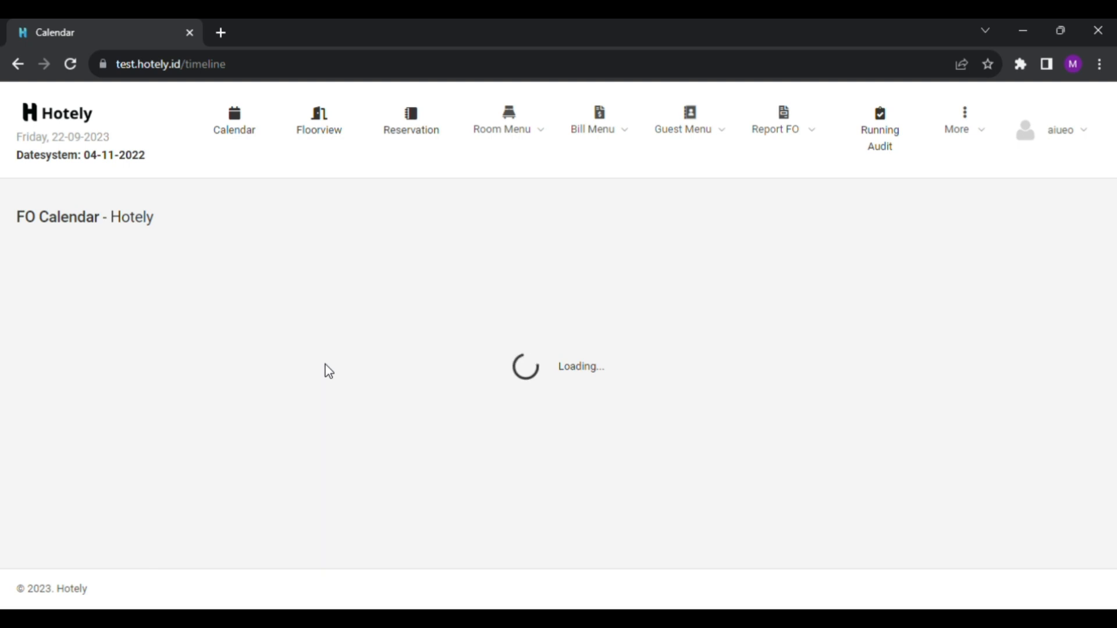
Look through the room timeline for the Test1 booking in room 306.
scroll(329, 371, "down", 20)
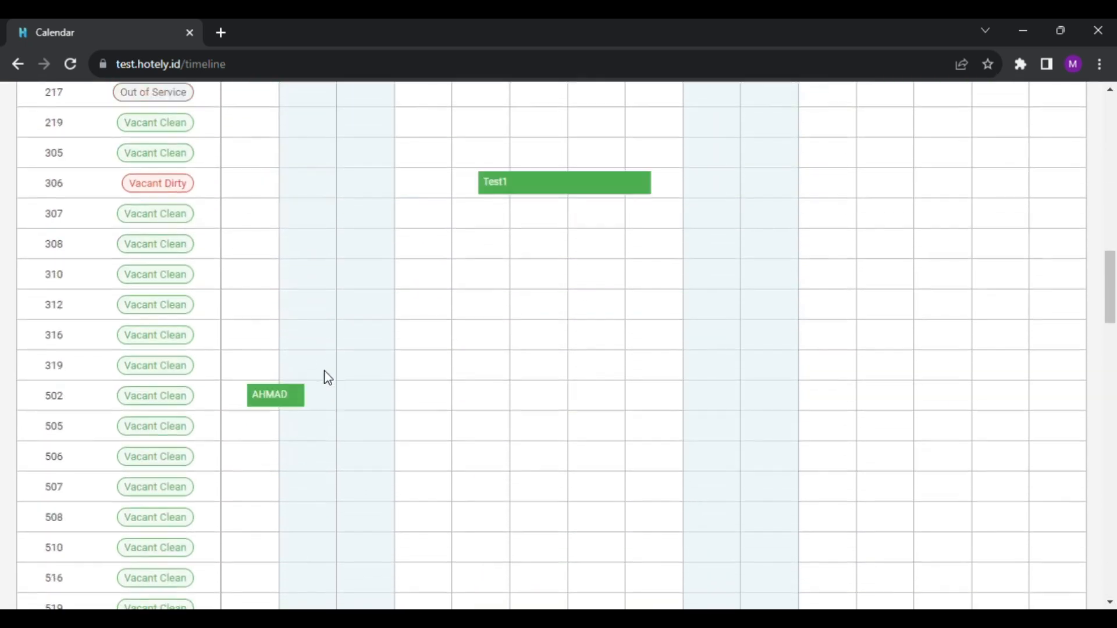
scroll(329, 377, "down", 20)
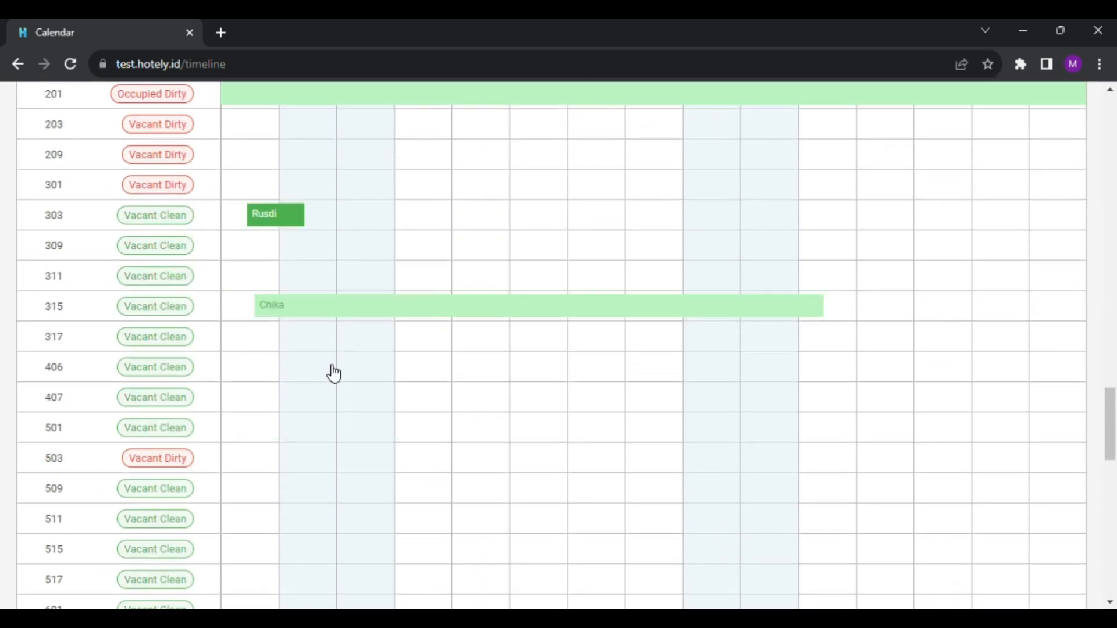
scroll(327, 369, "down", 12)
scroll(501, 451, "up", 20)
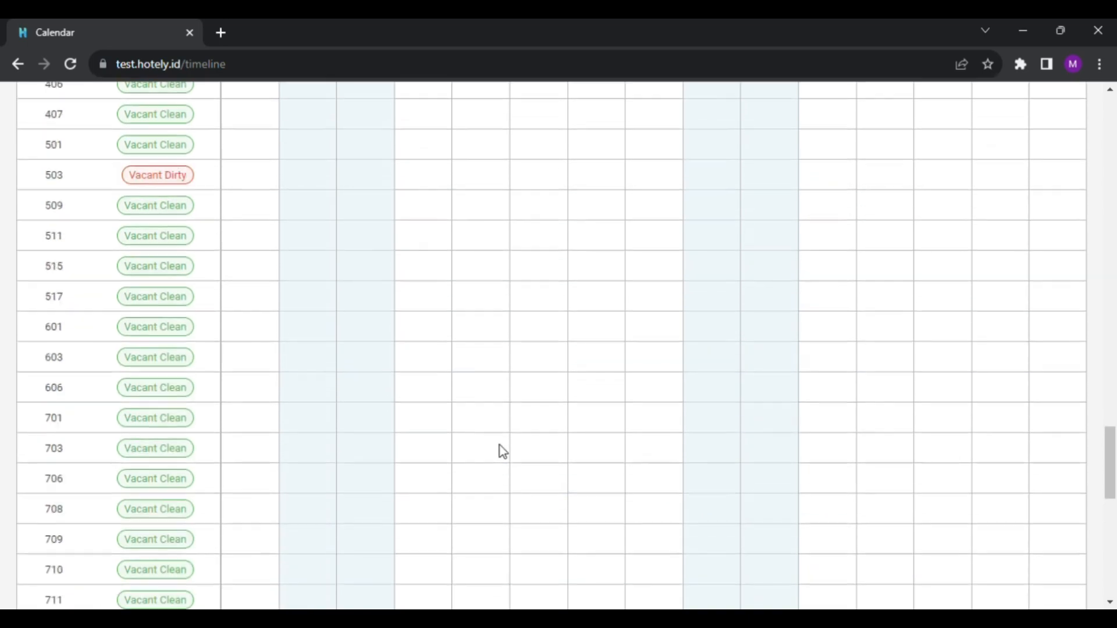
scroll(503, 451, "up", 15)
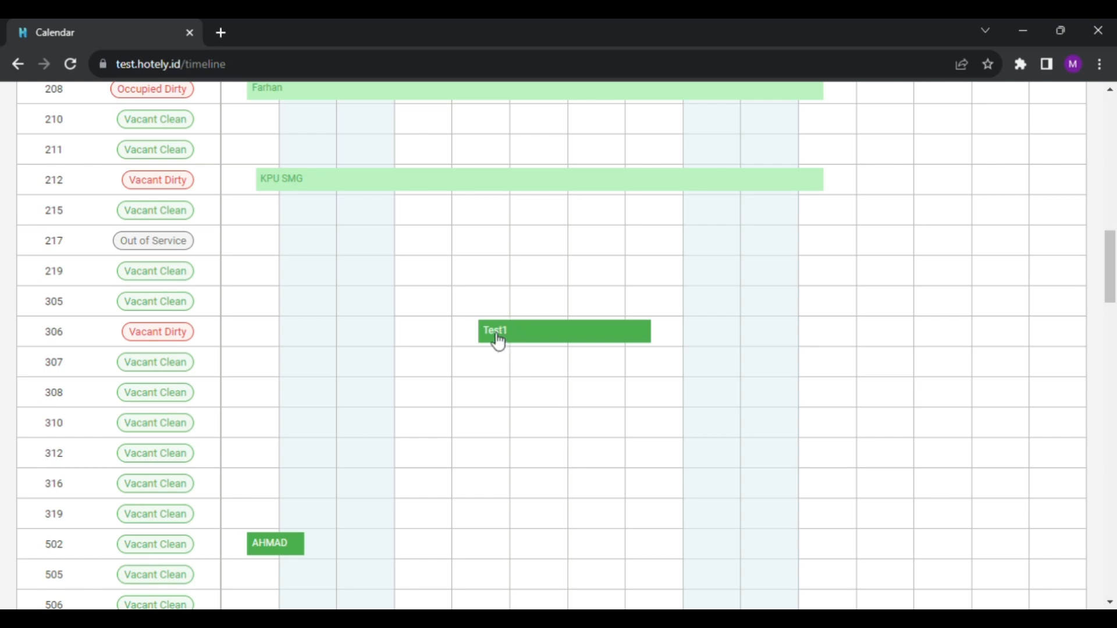
Examine the calendar's colour legend, including the Inhouse status, against the booking bars of the Deluxe King - Non Smoking rooms.
scroll(501, 343, "up", 8)
scroll(501, 343, "up", 5)
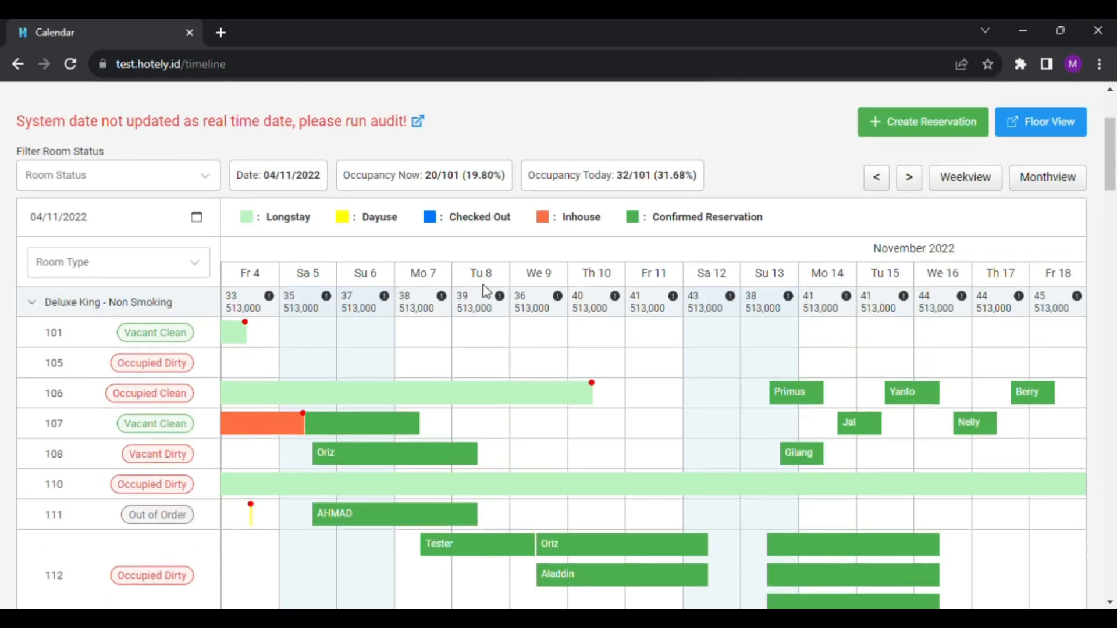
scroll(637, 224, "down", 3)
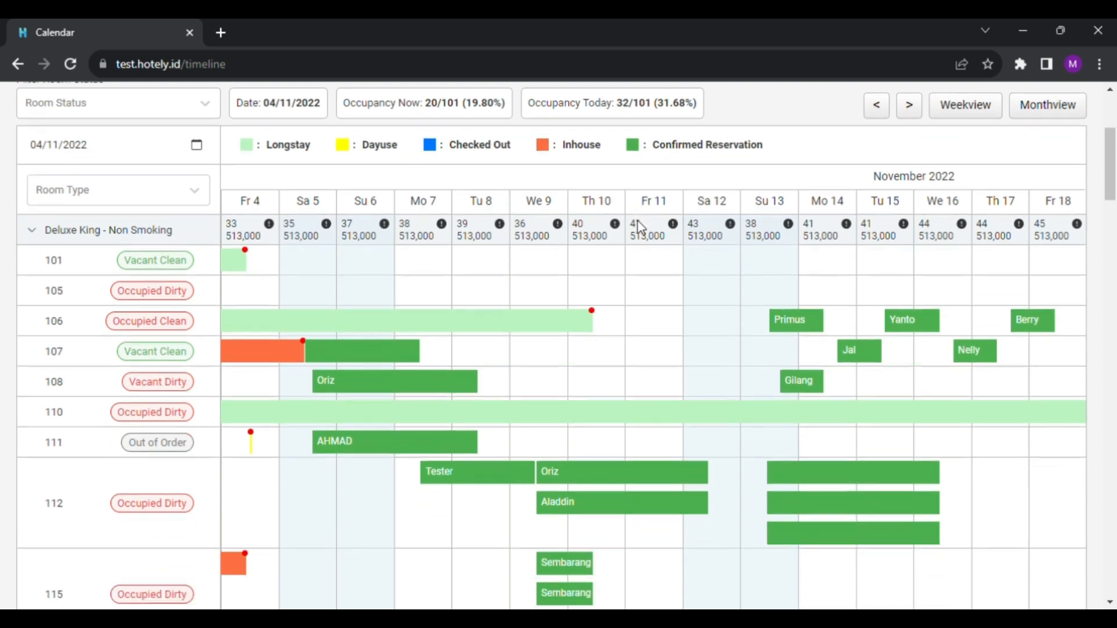
scroll(599, 372, "up", 2)
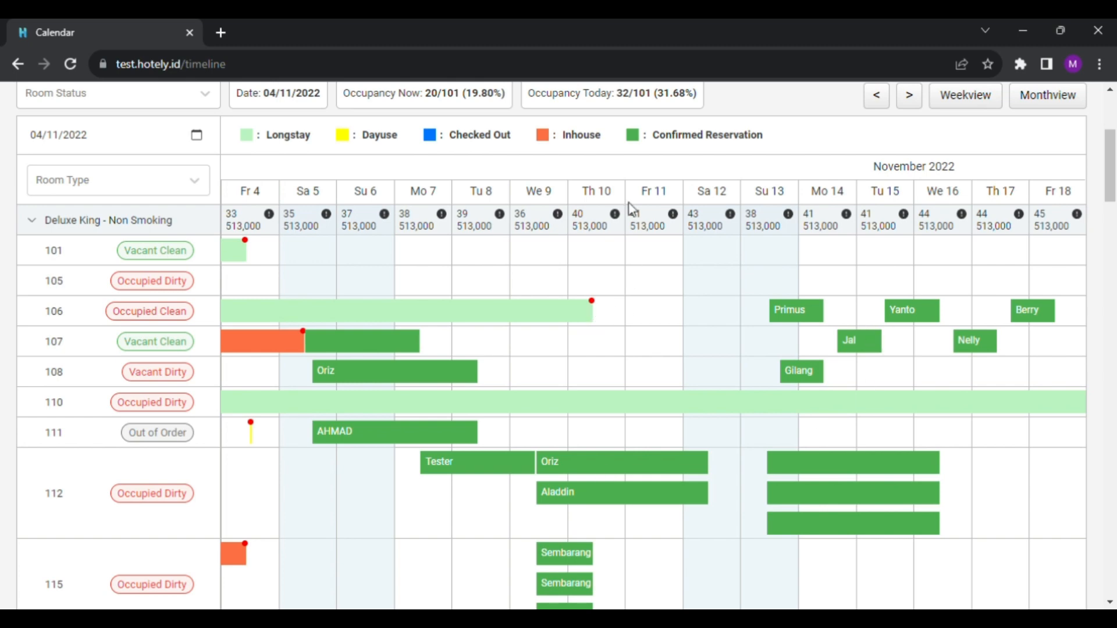
left_click_drag(562, 137, 607, 139)
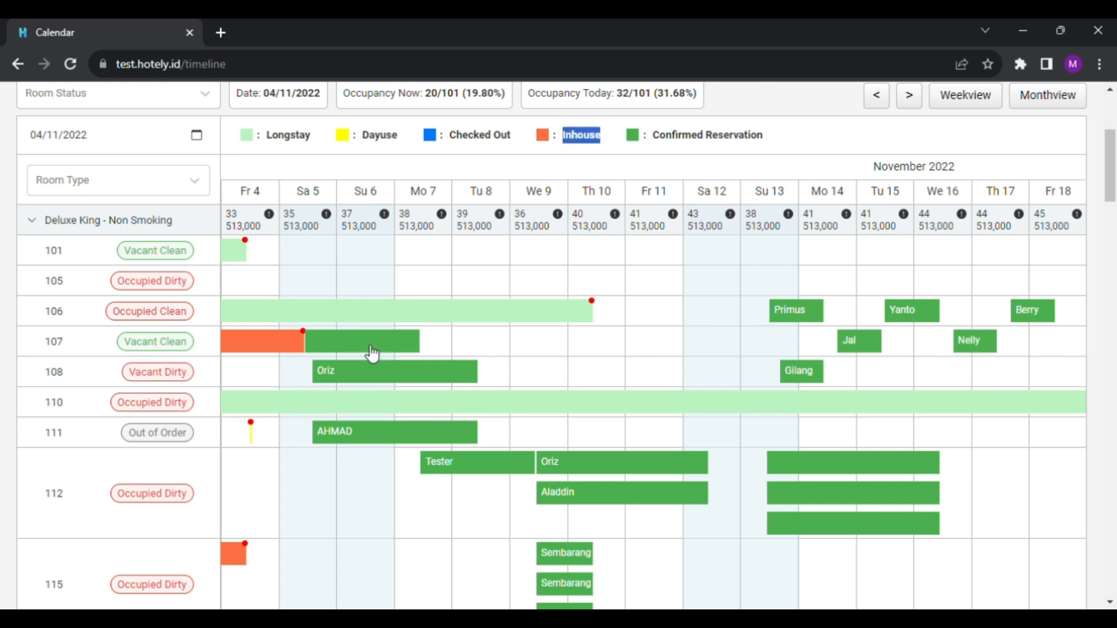
Start a new booking for room 307 from 04-11-2022 and enter Test2 as the guest name.
scroll(383, 347, "down", 10)
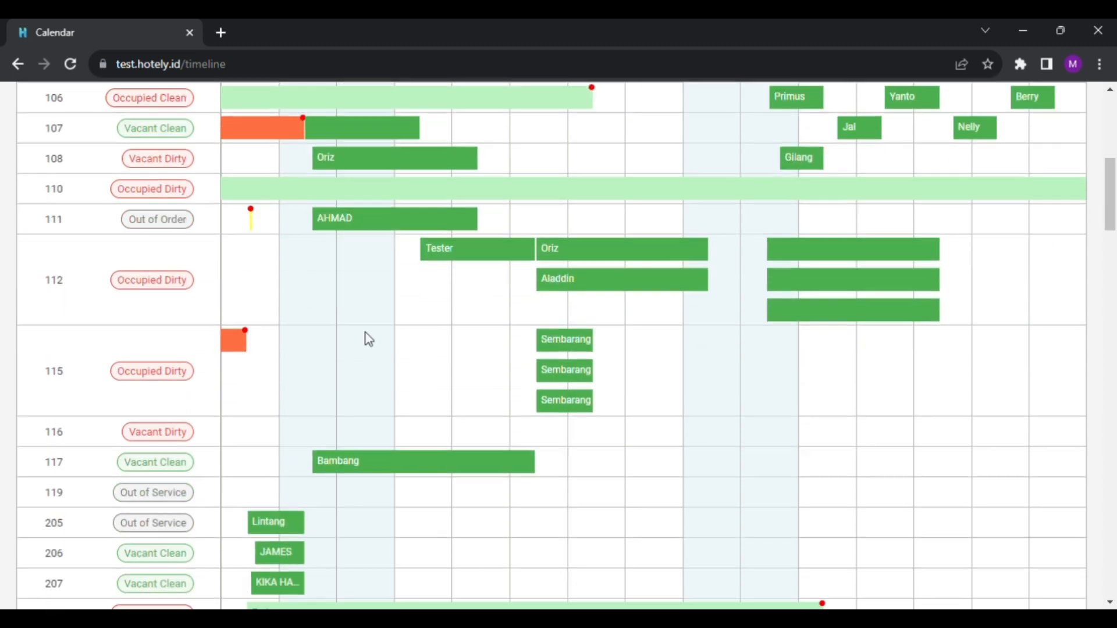
scroll(375, 330, "down", 1)
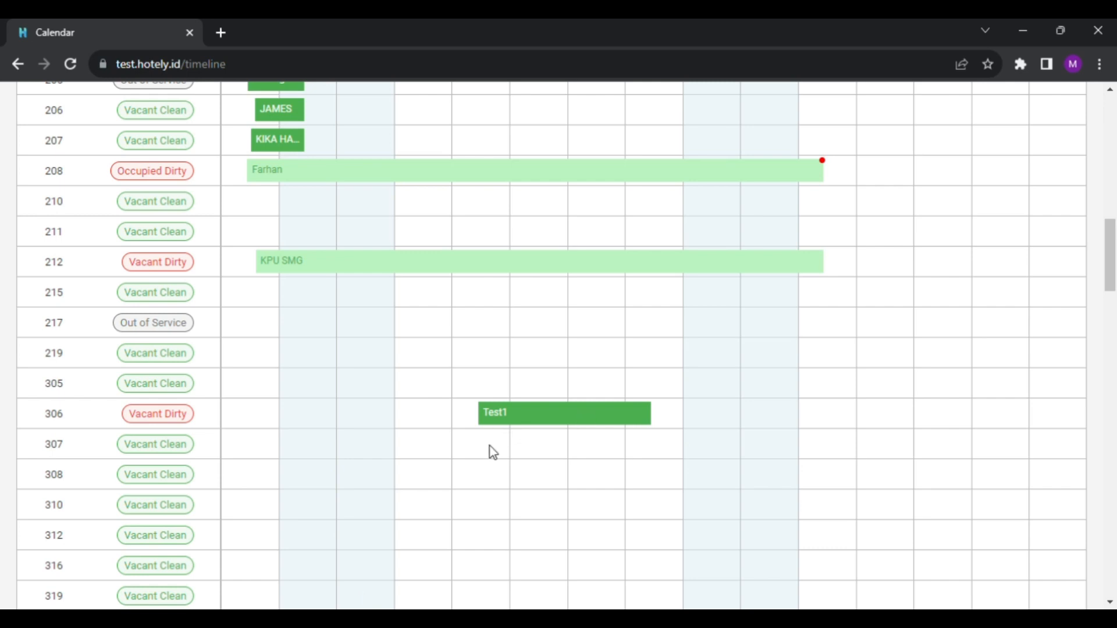
left_click(424, 369)
left_click(776, 128)
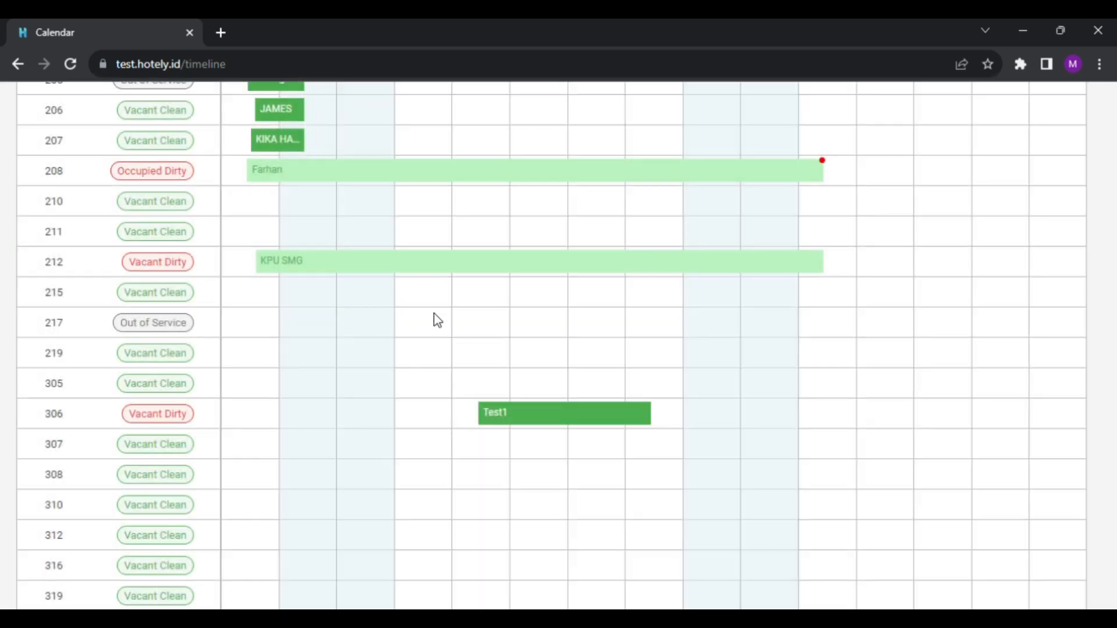
left_click(436, 319)
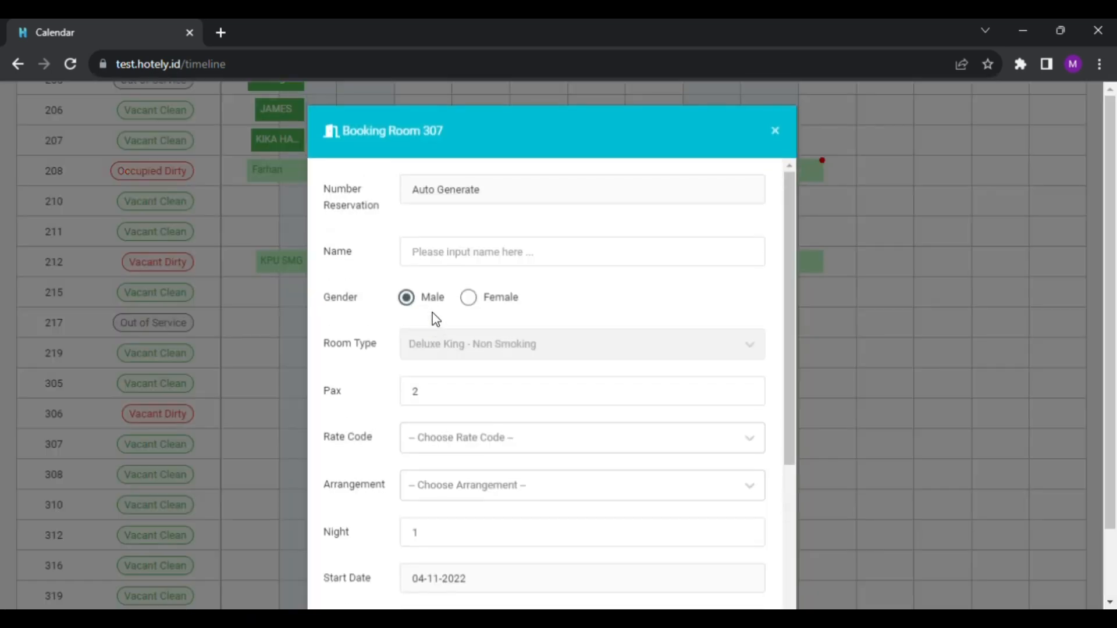
left_click(458, 254)
type("Test")
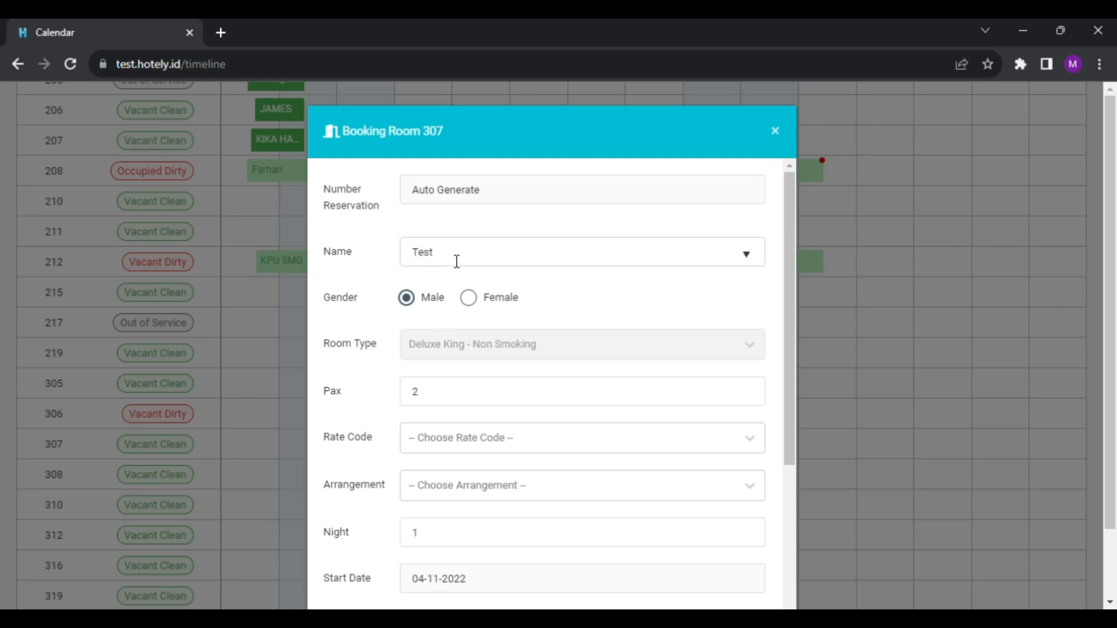
type("2")
Set the booking's rate code to WIG/RBF/2 and its arrangement to aiueo_123.
left_click(524, 433)
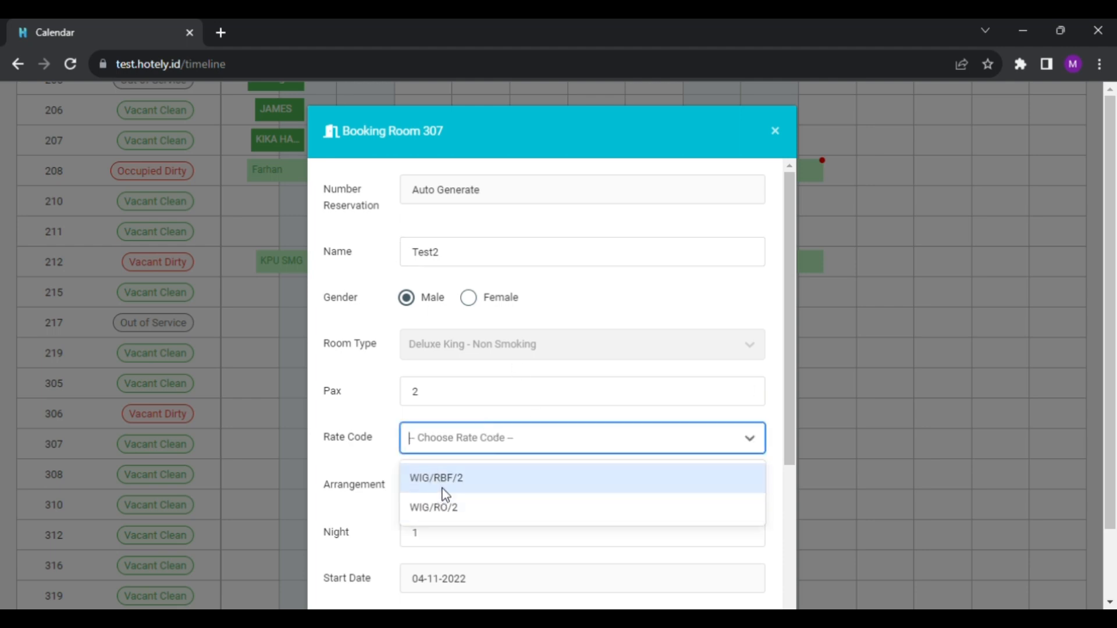
left_click(441, 511)
scroll(476, 377, "down", 4)
left_click(500, 207)
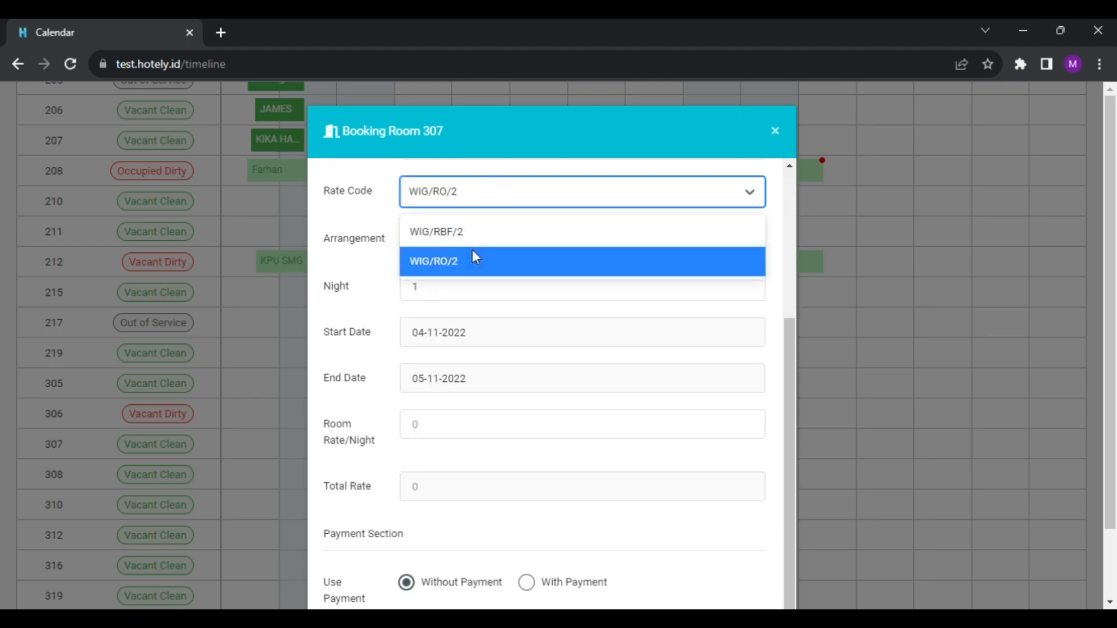
left_click(443, 234)
left_click(489, 242)
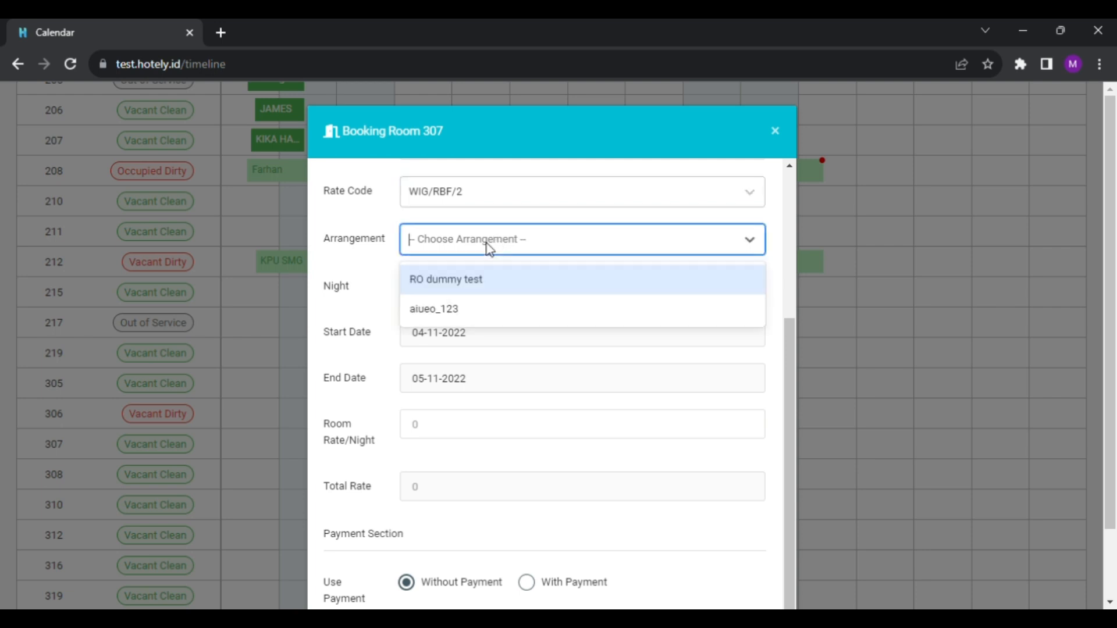
left_click(449, 307)
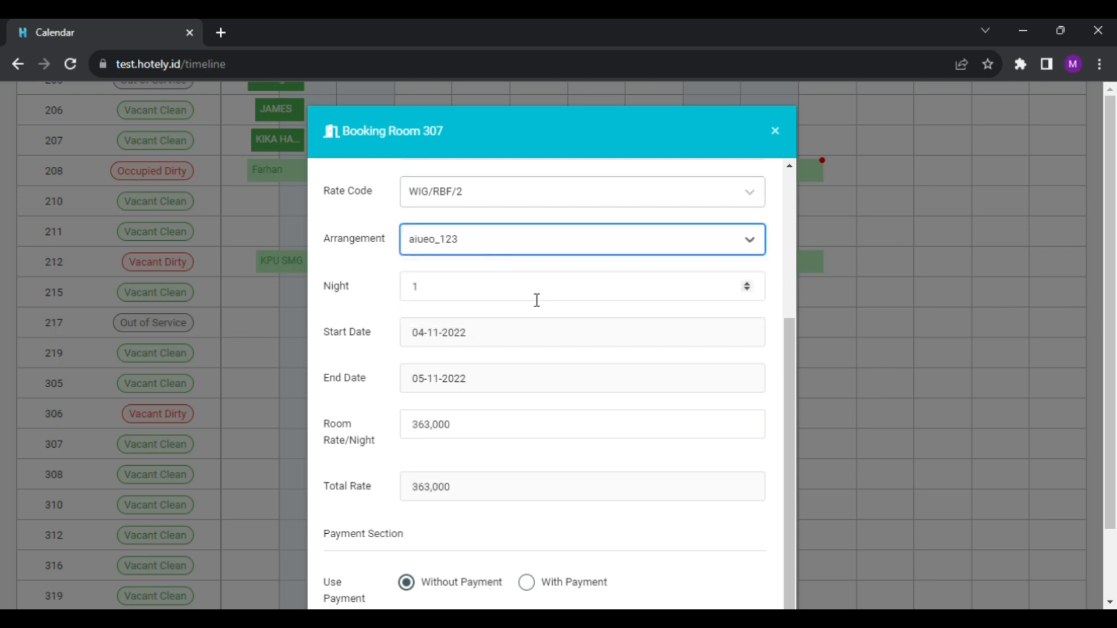
Set the length of stay for the room 307 booking to 3 nights.
scroll(538, 299, "down", 1)
scroll(479, 240, "up", 2)
scroll(487, 274, "down", 2)
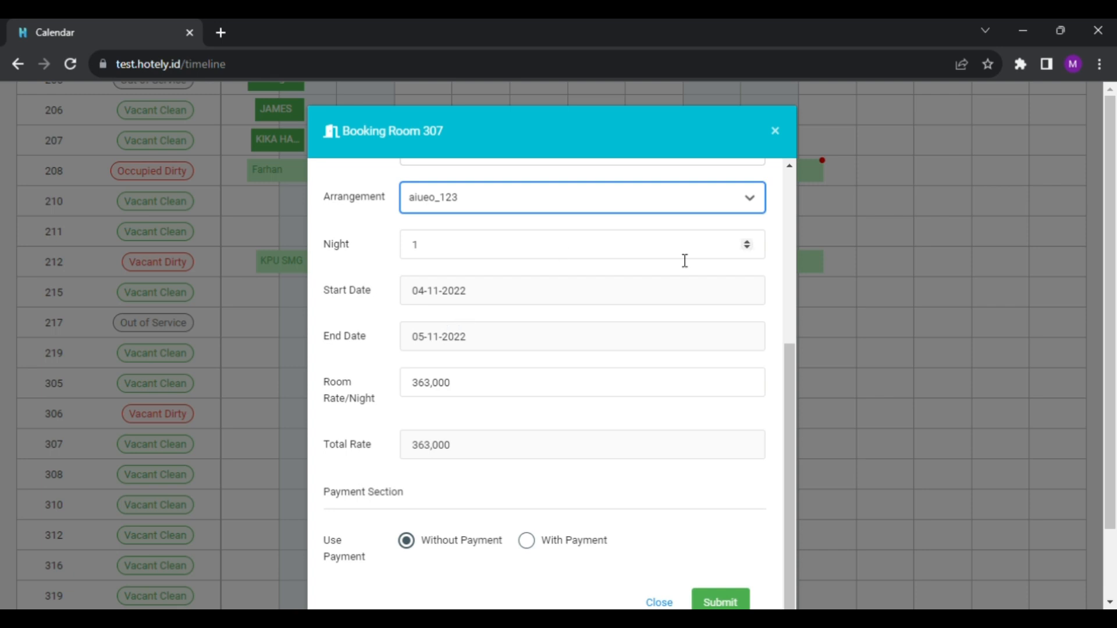
left_click(747, 242)
left_click(747, 242)
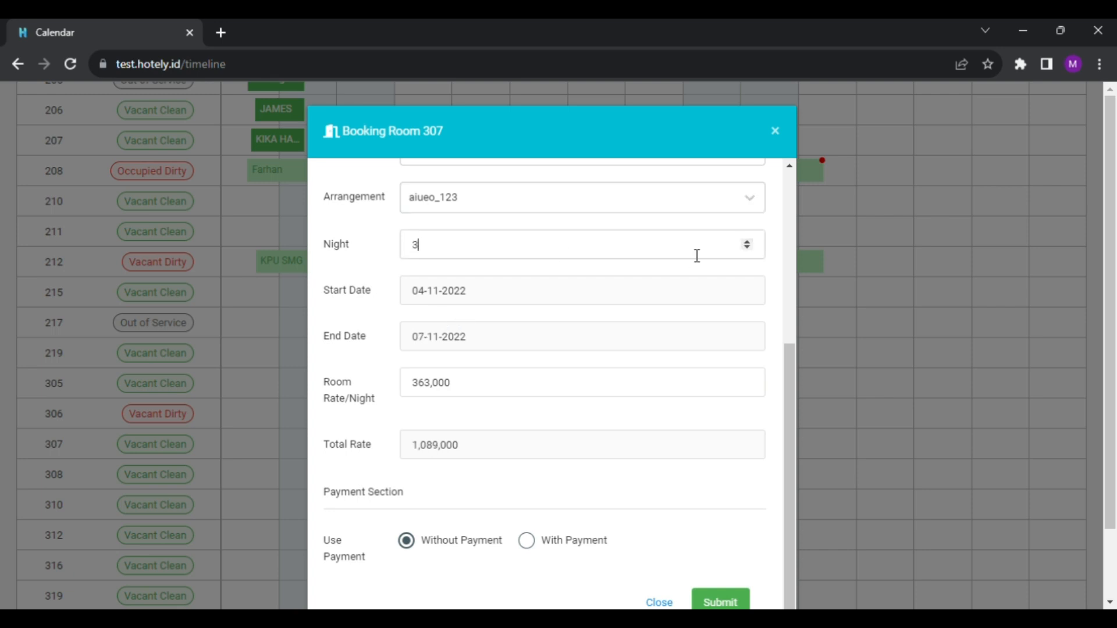
scroll(470, 227, "down", 1)
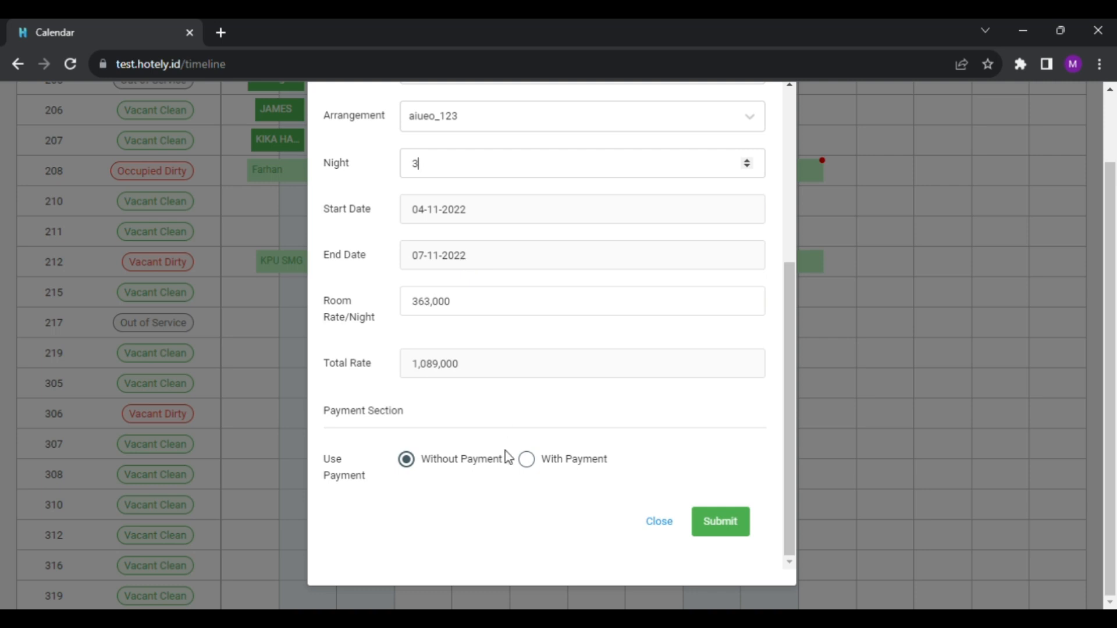
Set the booking to be made with payment and choose Cash as the payment method.
left_click(555, 462)
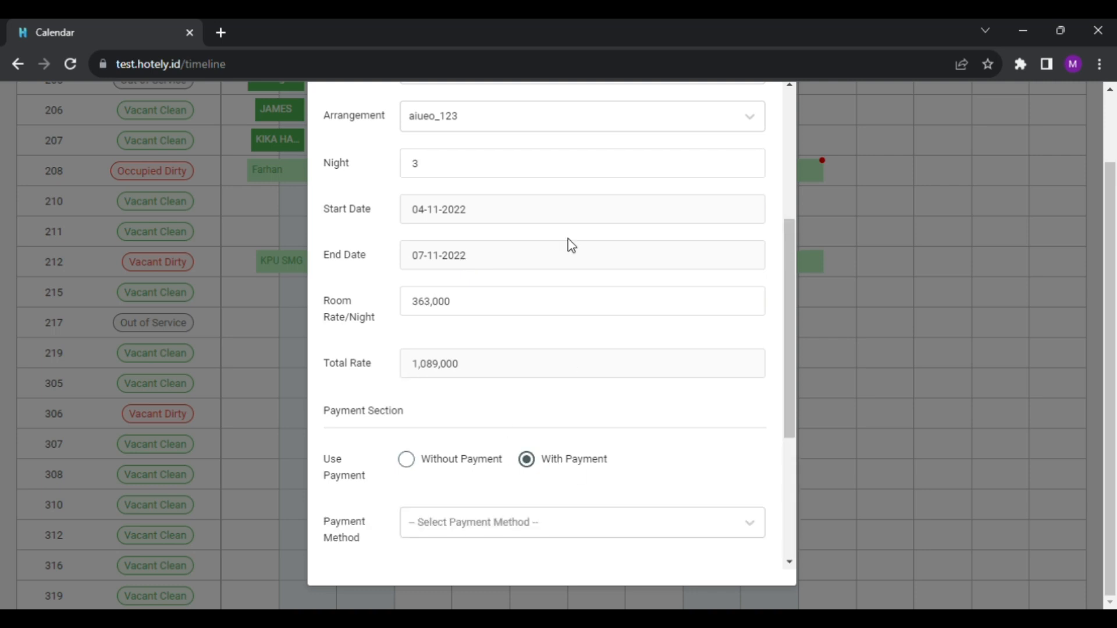
scroll(564, 320, "down", 4)
left_click(560, 281)
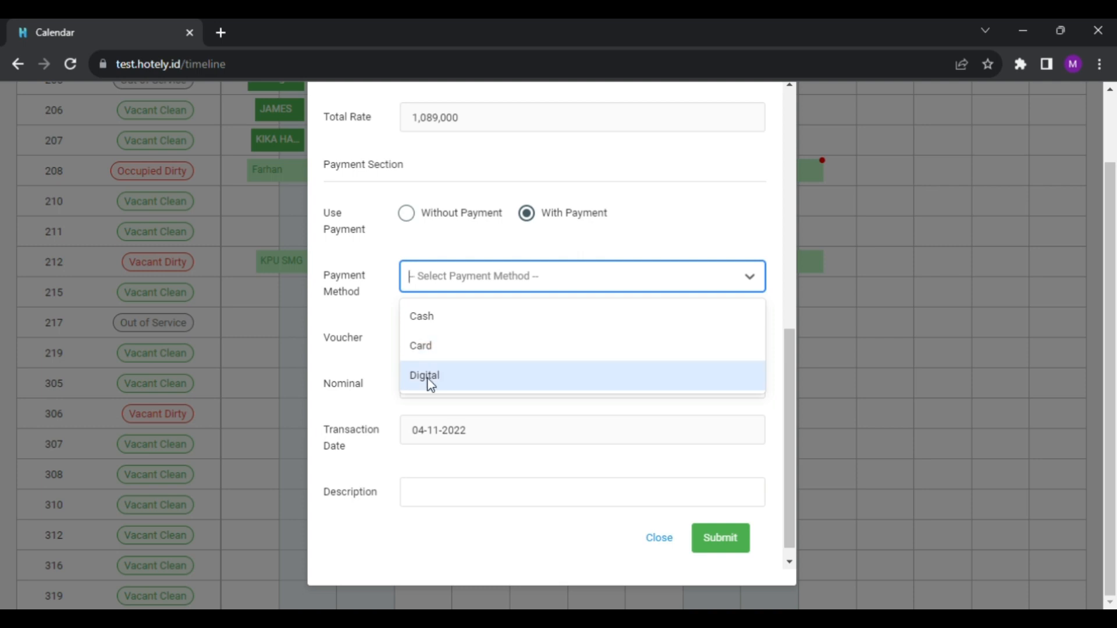
left_click(463, 329)
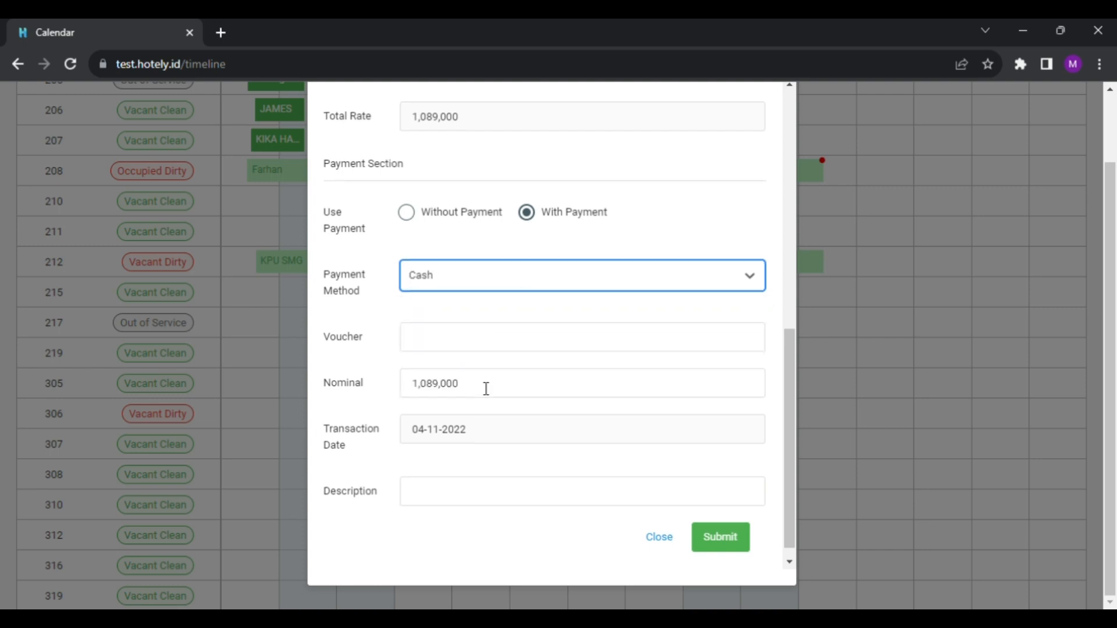
scroll(486, 388, "down", 1)
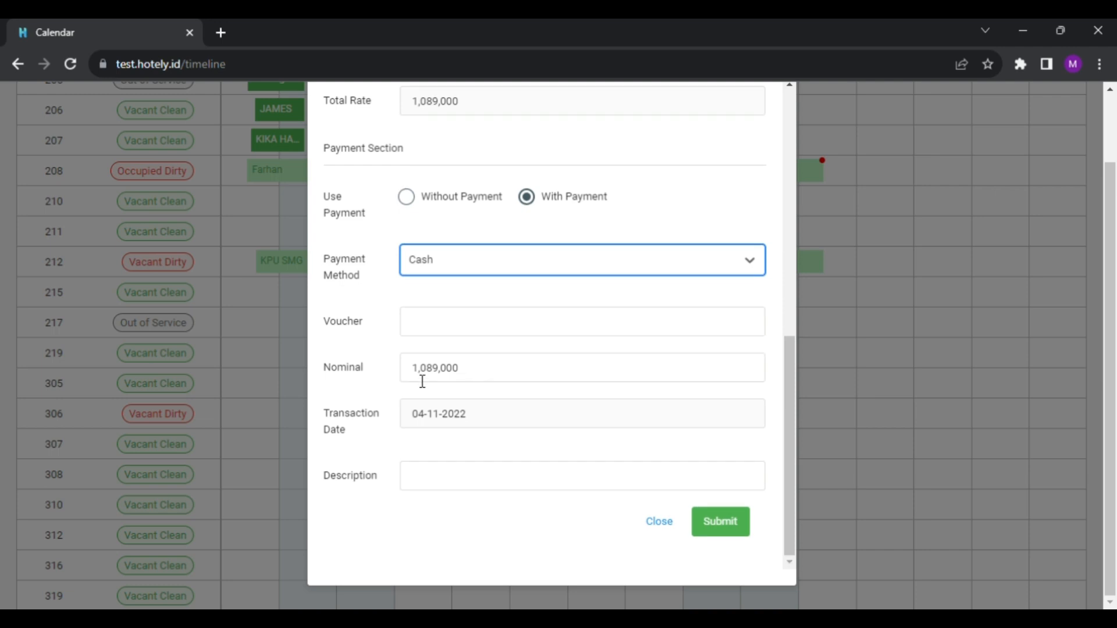
Compare the total rate with the payment's nominal amount and submit the room 307 booking.
scroll(423, 382, "up", 4)
left_click_drag(411, 348, 456, 352)
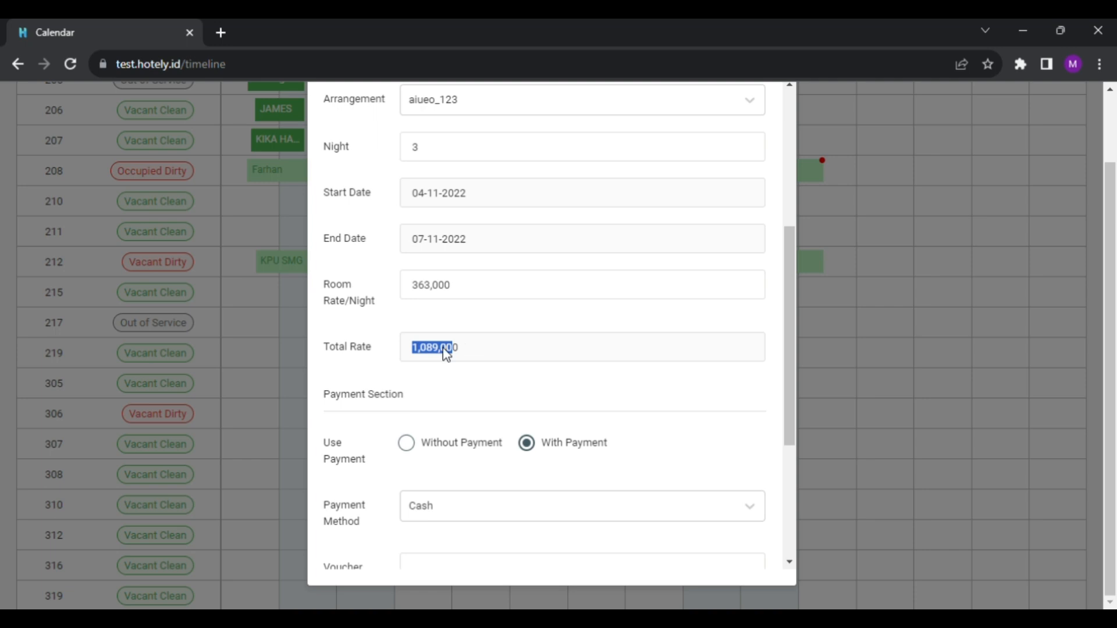
scroll(428, 361, "down", 1)
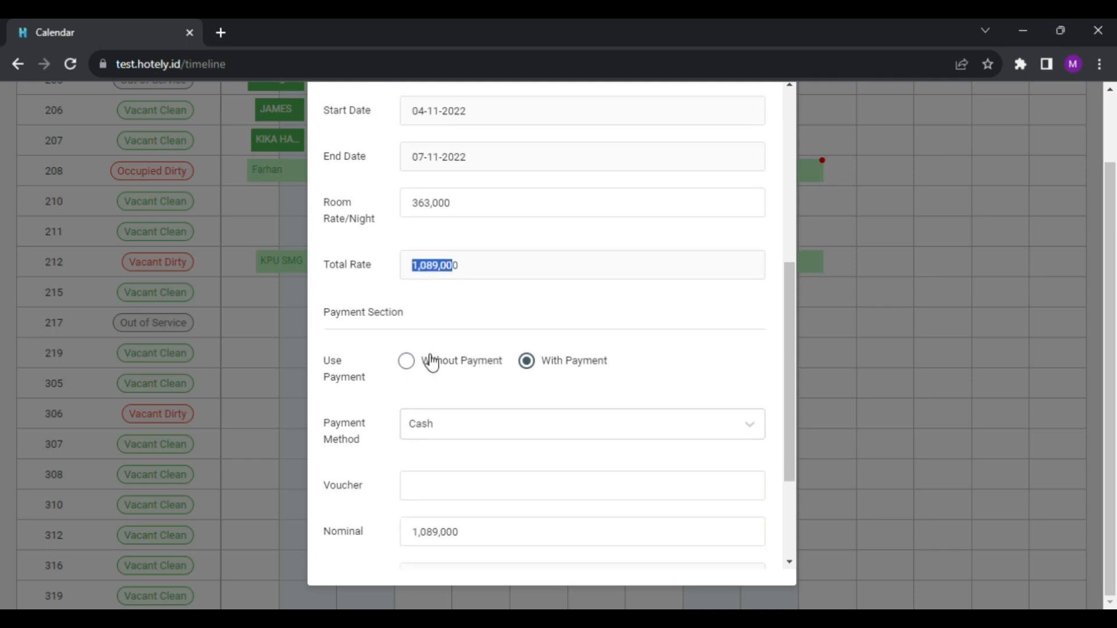
scroll(454, 322, "down", 3)
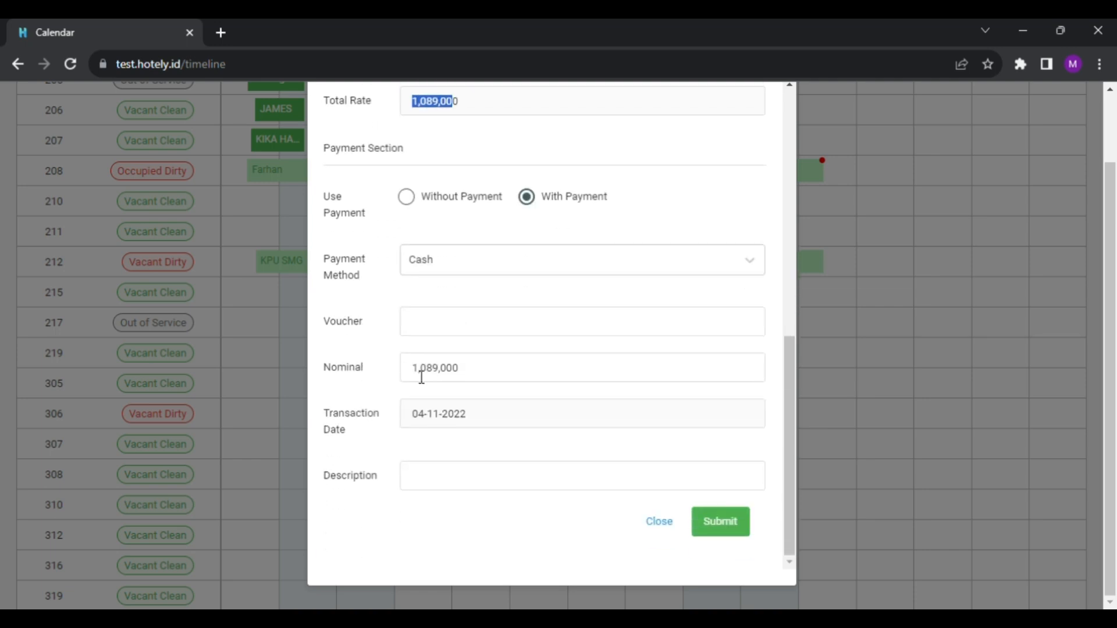
left_click_drag(414, 372, 485, 376)
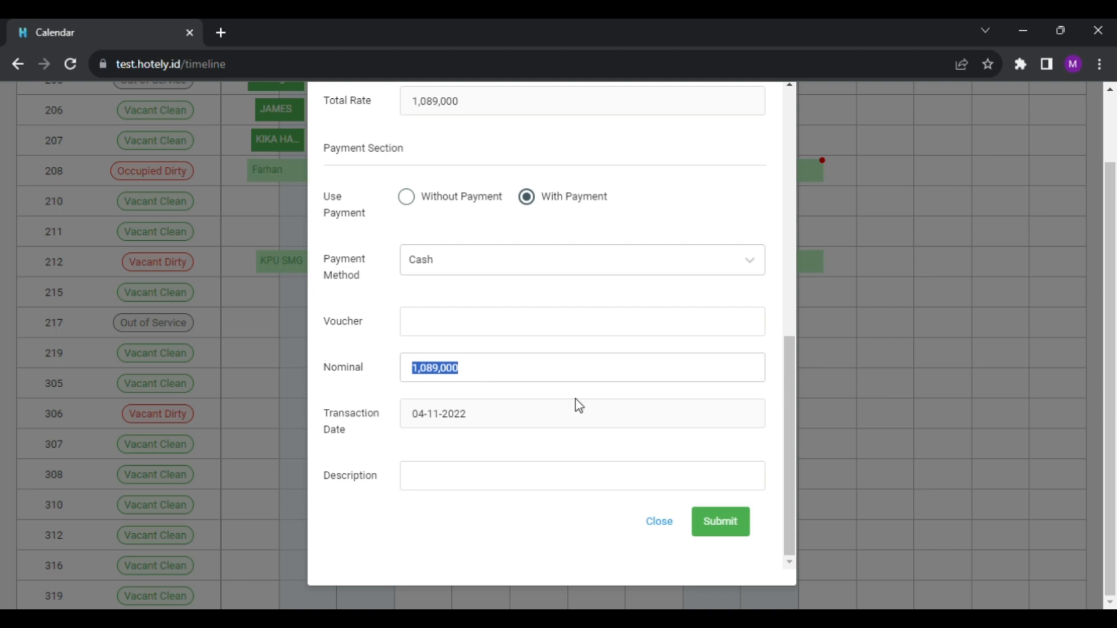
left_click(731, 532)
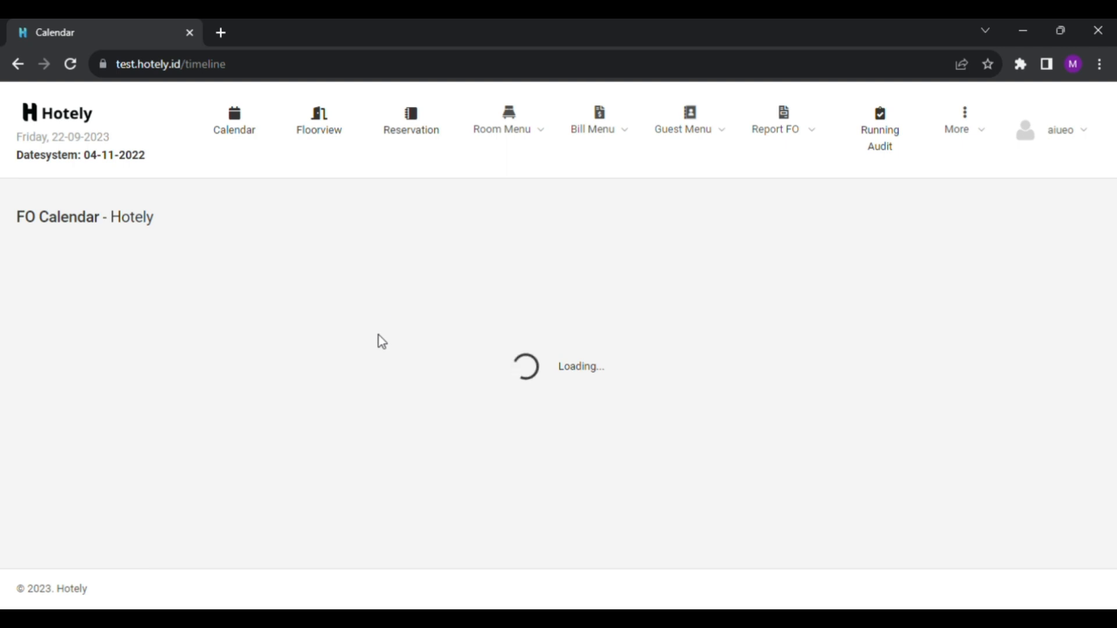
Review the Test1 reservation in room 306, including its source, stay dates, room rate, paid amount and balance, and close the details.
scroll(329, 346, "down", 5)
scroll(328, 346, "down", 10)
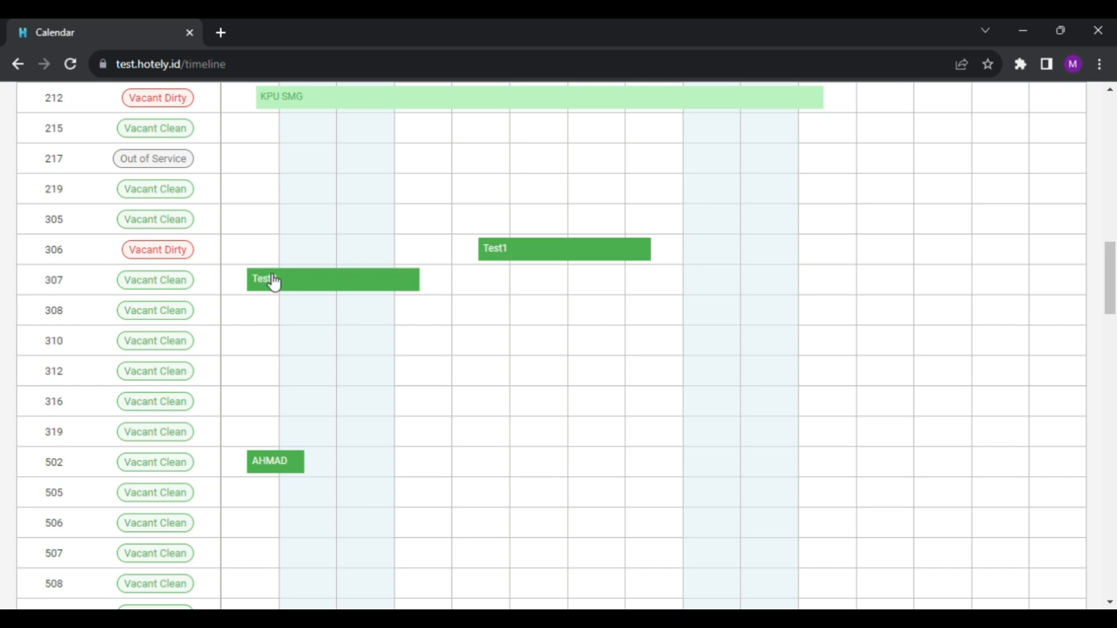
left_click(511, 258)
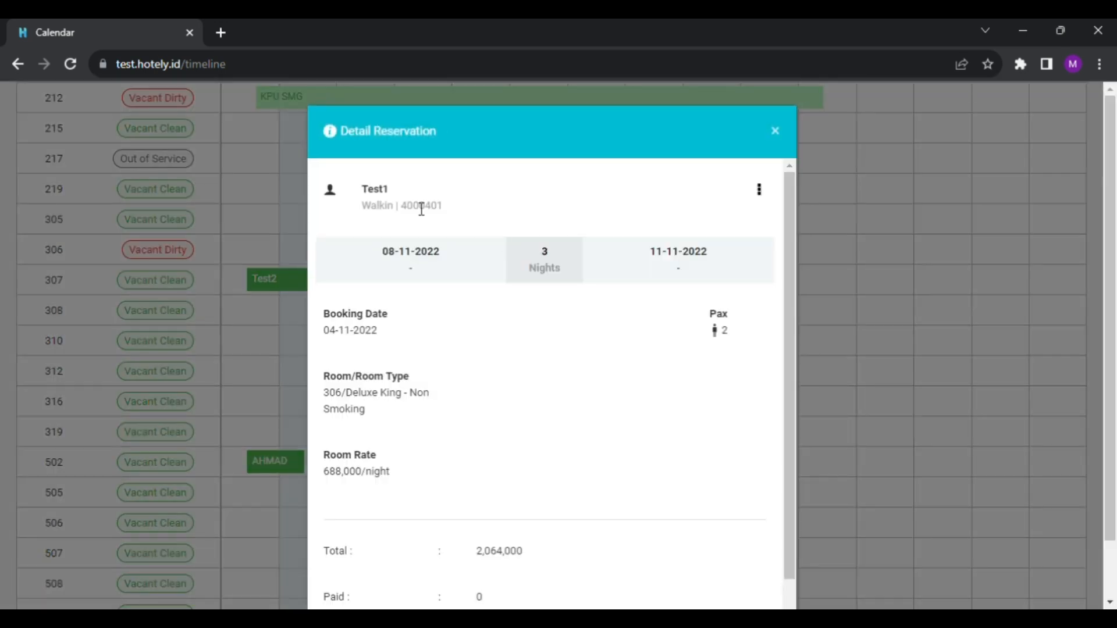
left_click_drag(360, 210, 392, 211)
scroll(392, 213, "down", 1)
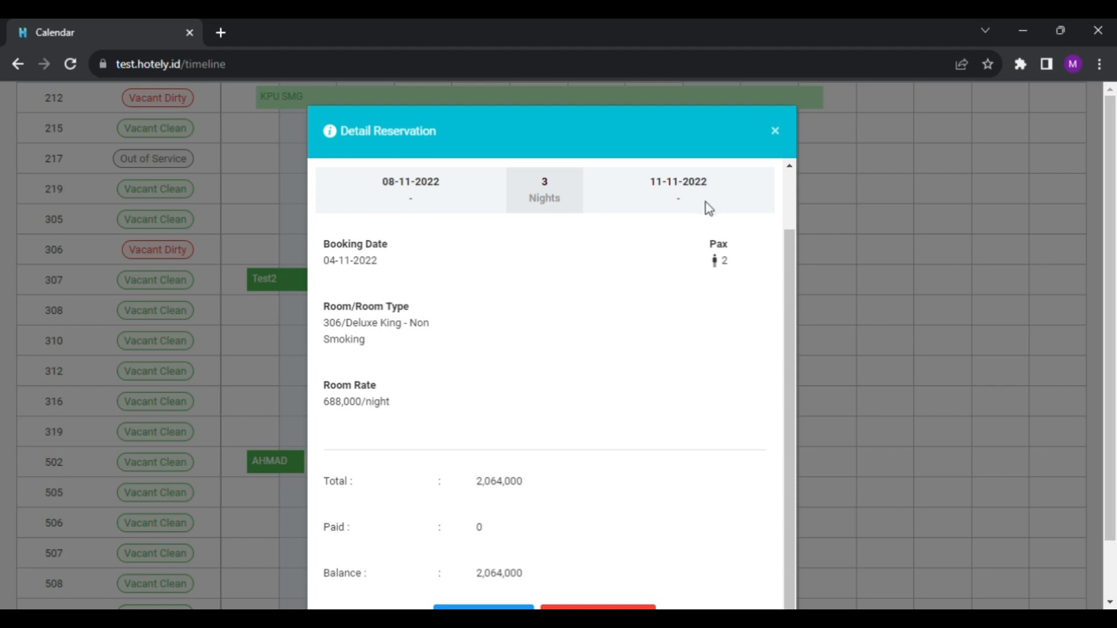
scroll(706, 204, "down", 1)
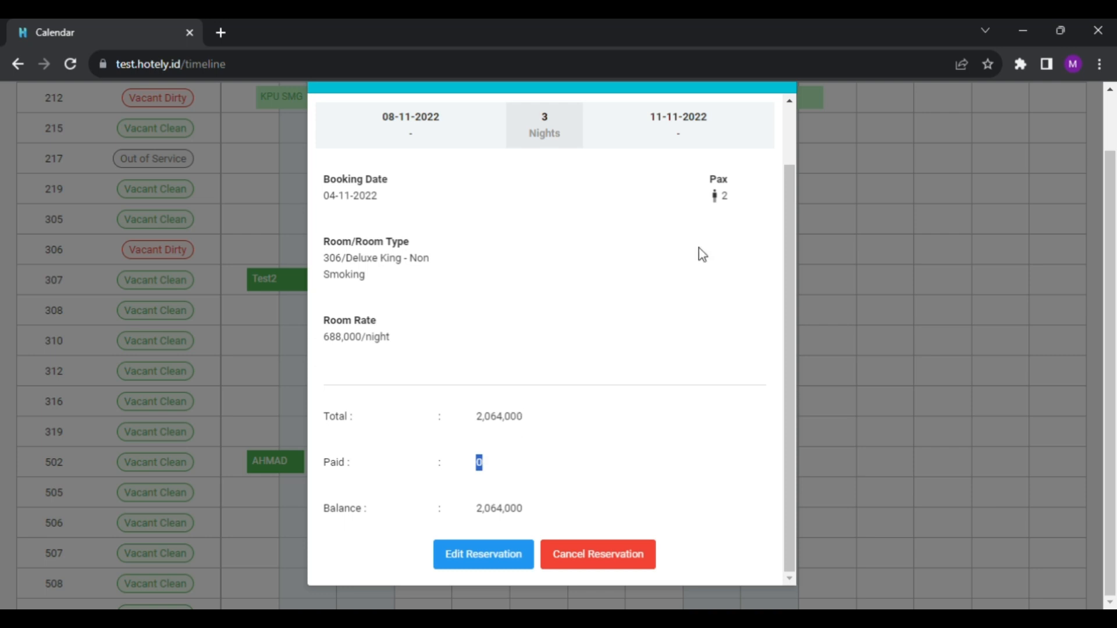
left_click(860, 406)
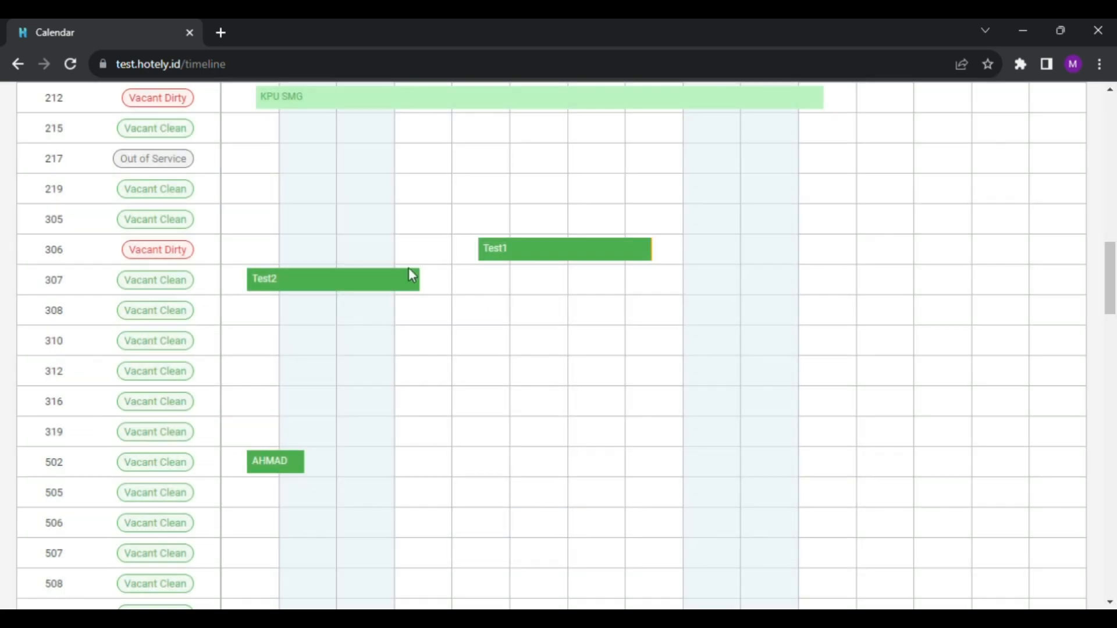
Review the Test2 reservation in room 307, including its stay dates, room rate, paid amount and balance, and close the details.
left_click(362, 285)
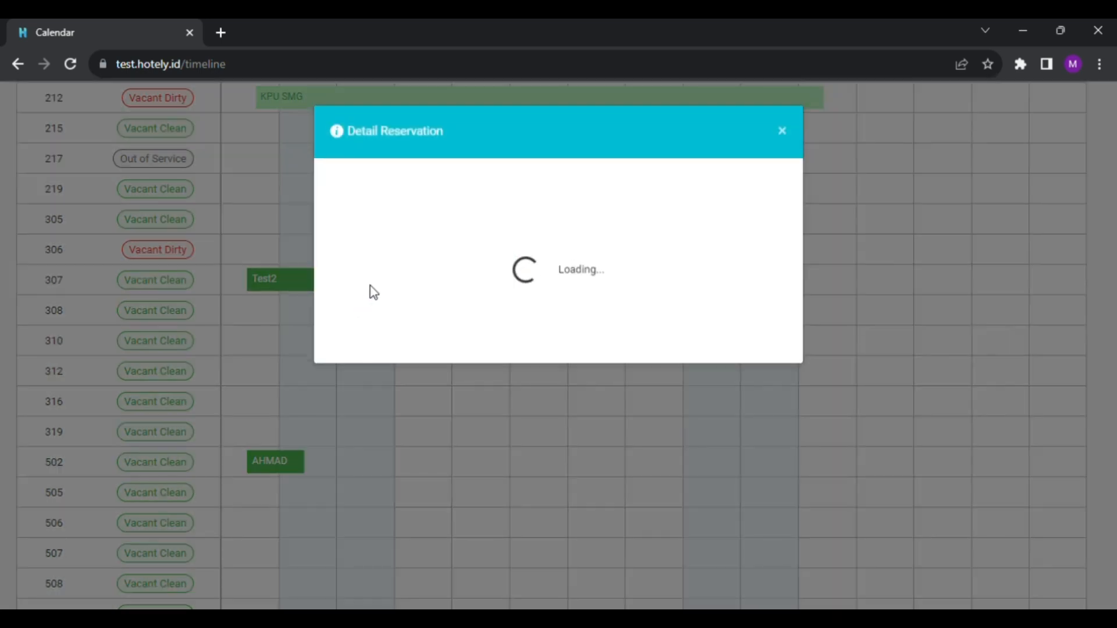
scroll(407, 314, "down", 3)
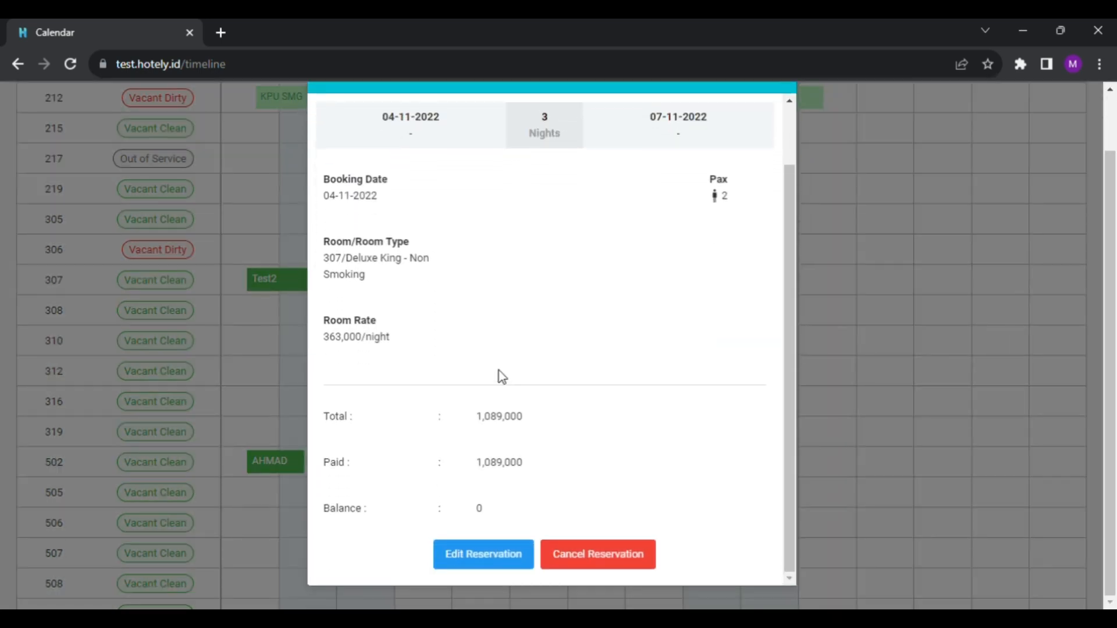
left_click_drag(481, 465, 548, 473)
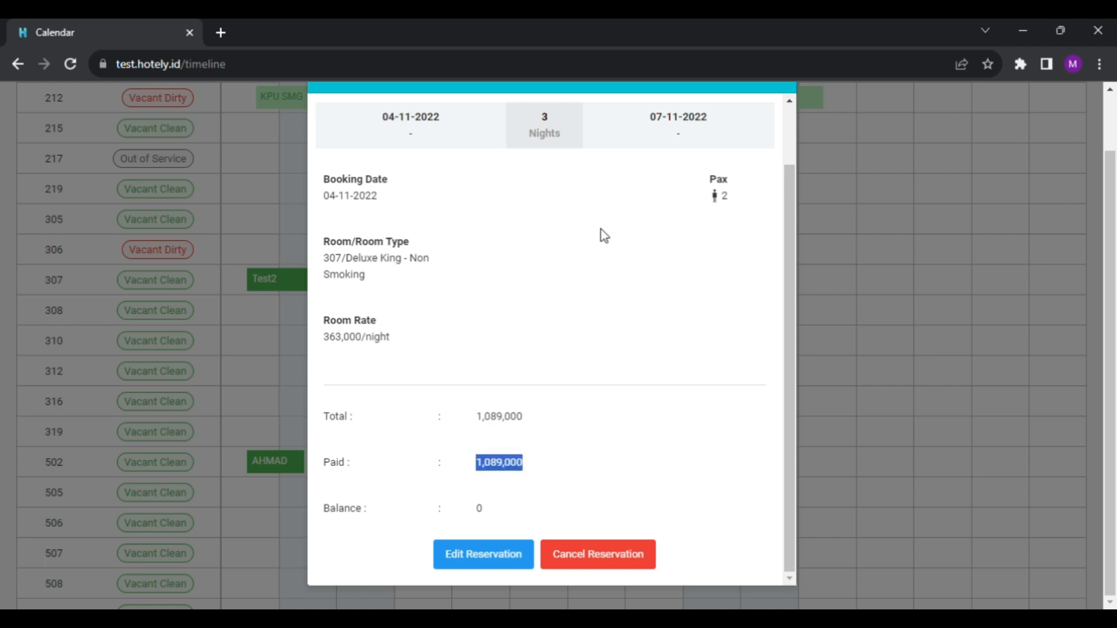
scroll(642, 290, "up", 1)
scroll(662, 286, "up", 1)
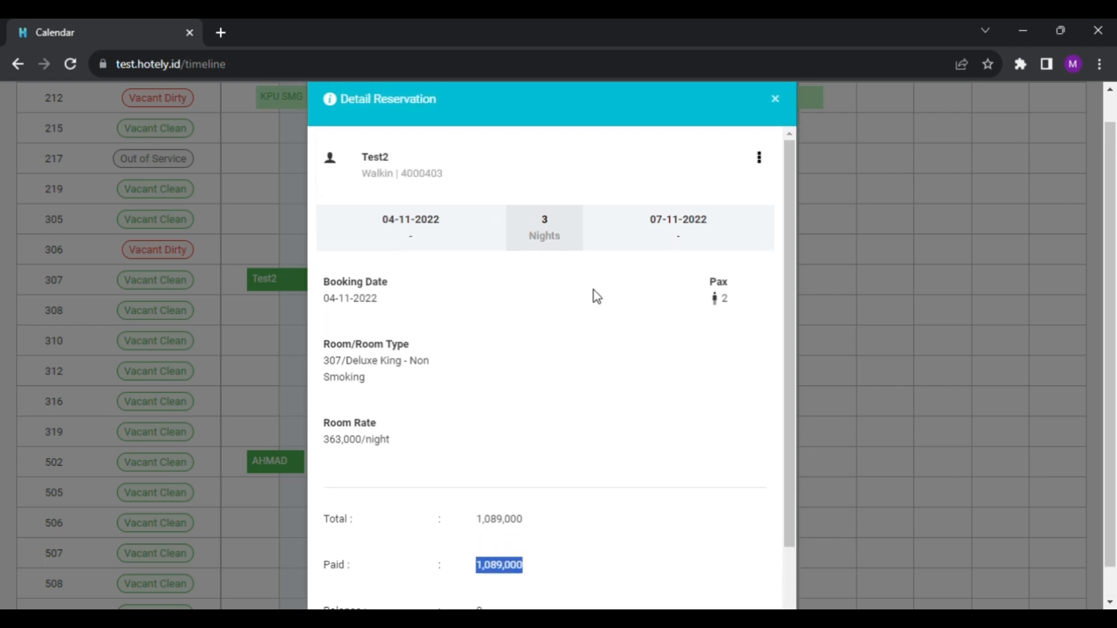
scroll(593, 294, "down", 3)
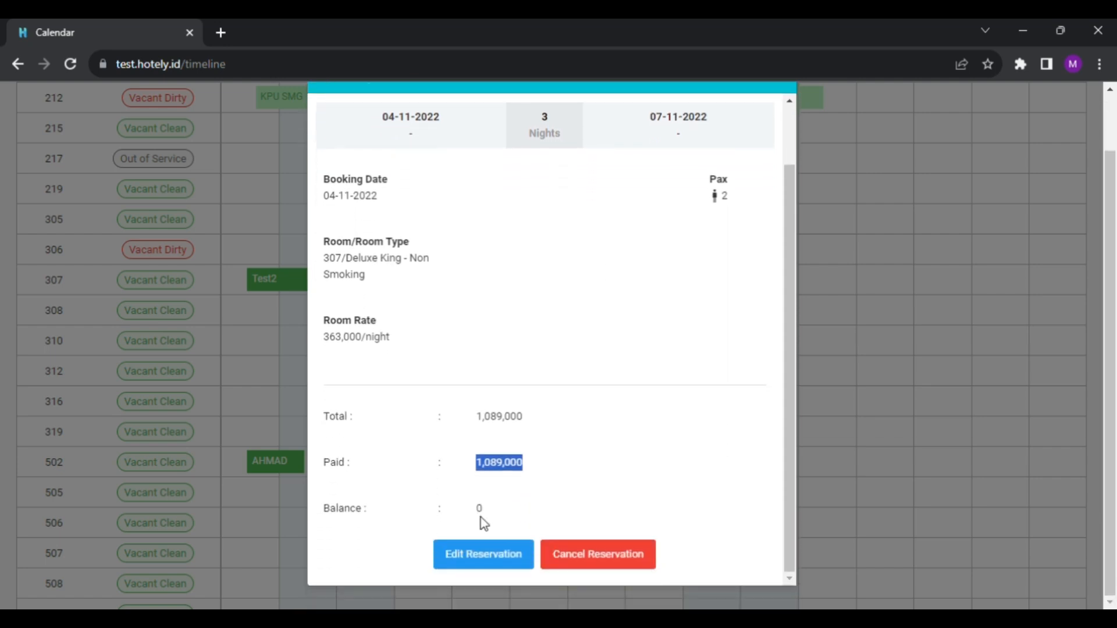
scroll(585, 372, "up", 1)
scroll(720, 152, "up", 1)
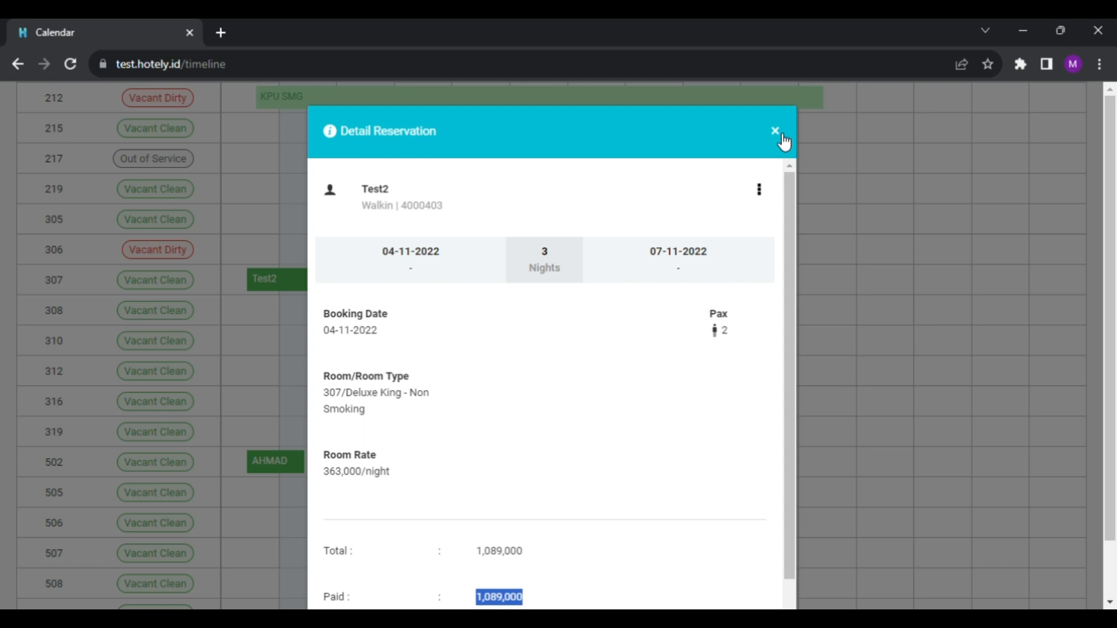
left_click(776, 132)
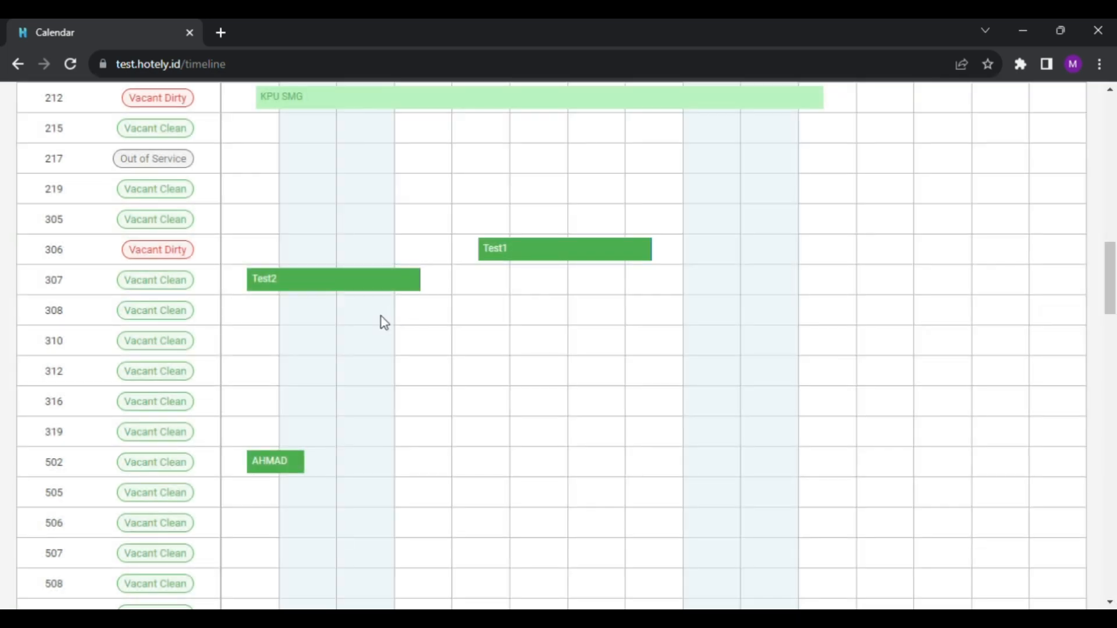
Start a booking for room 308 on 06-11-2022 and enter Test3 as the guest name.
left_click(391, 297)
scroll(465, 223, "down", 1)
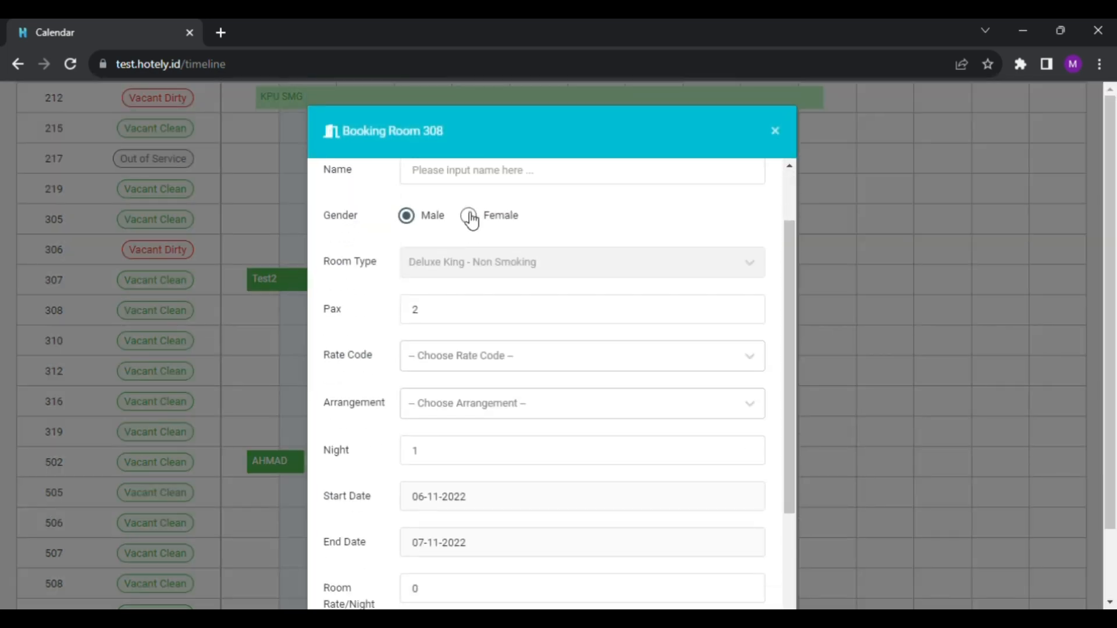
scroll(467, 224, "up", 1)
left_click(457, 266)
type("Test3")
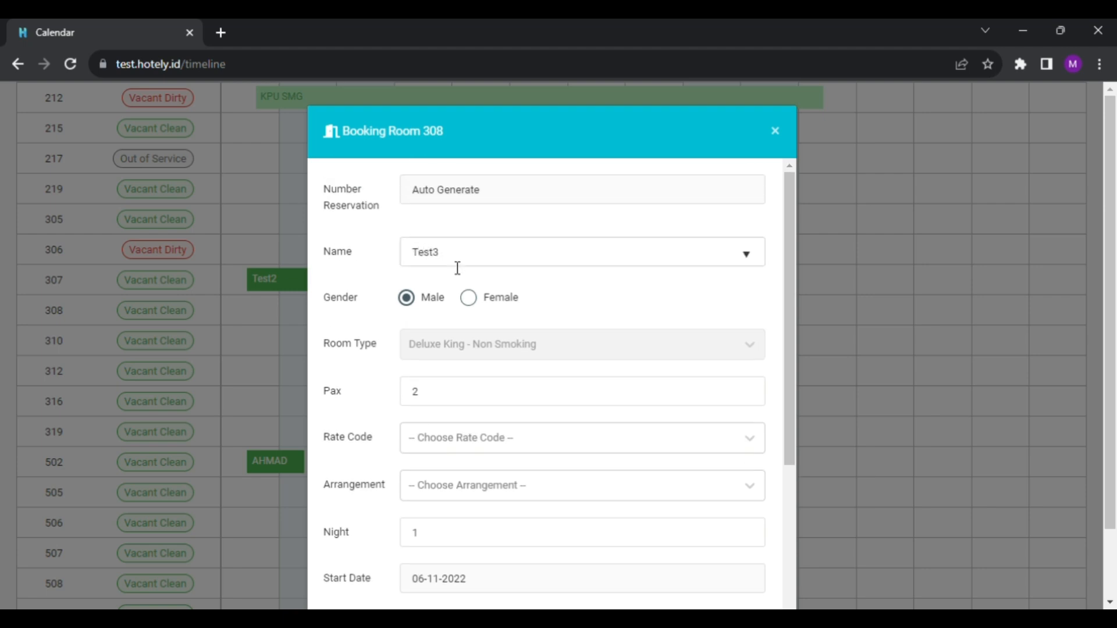
Choose the rate code WIG/RO/2 and the arrangement aiueo_123 for the room 308 booking.
scroll(457, 267, "down", 3)
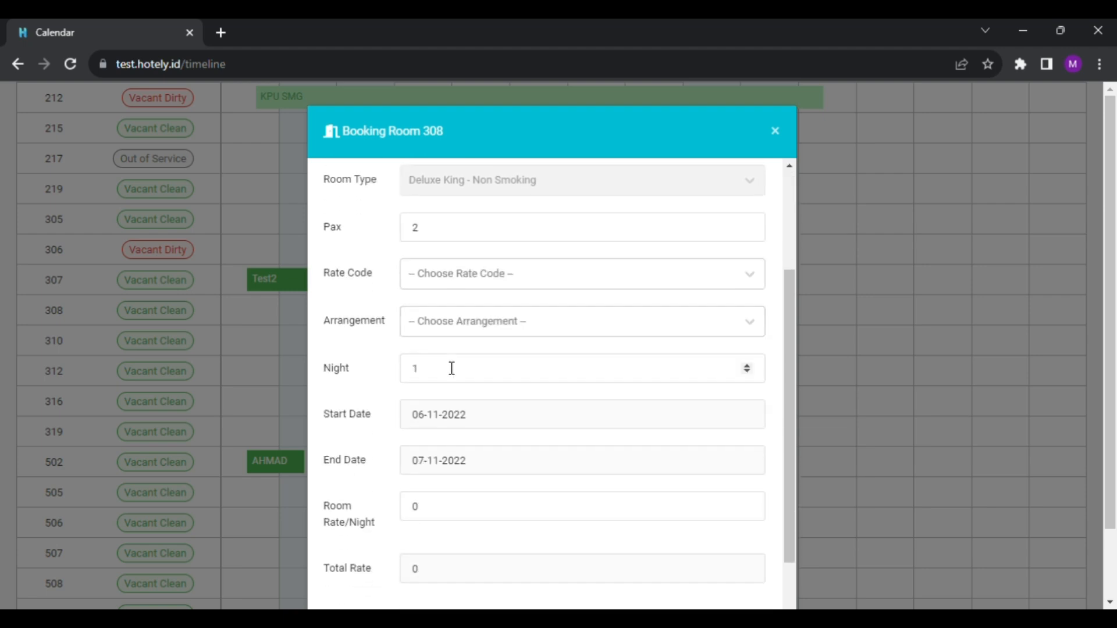
left_click(482, 274)
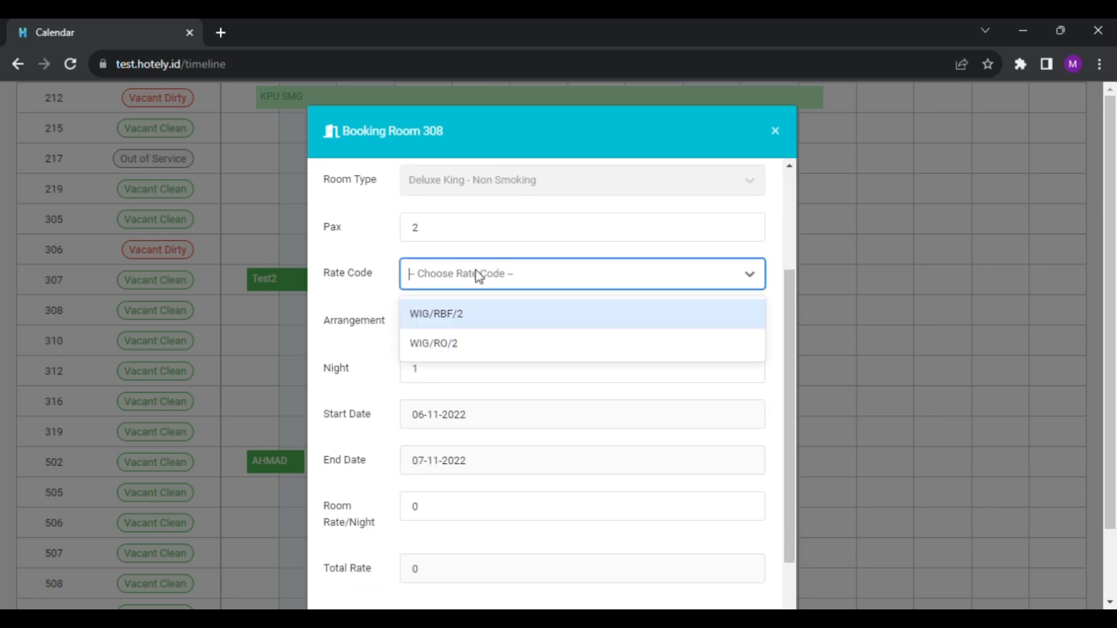
left_click(446, 338)
left_click(482, 323)
left_click(436, 393)
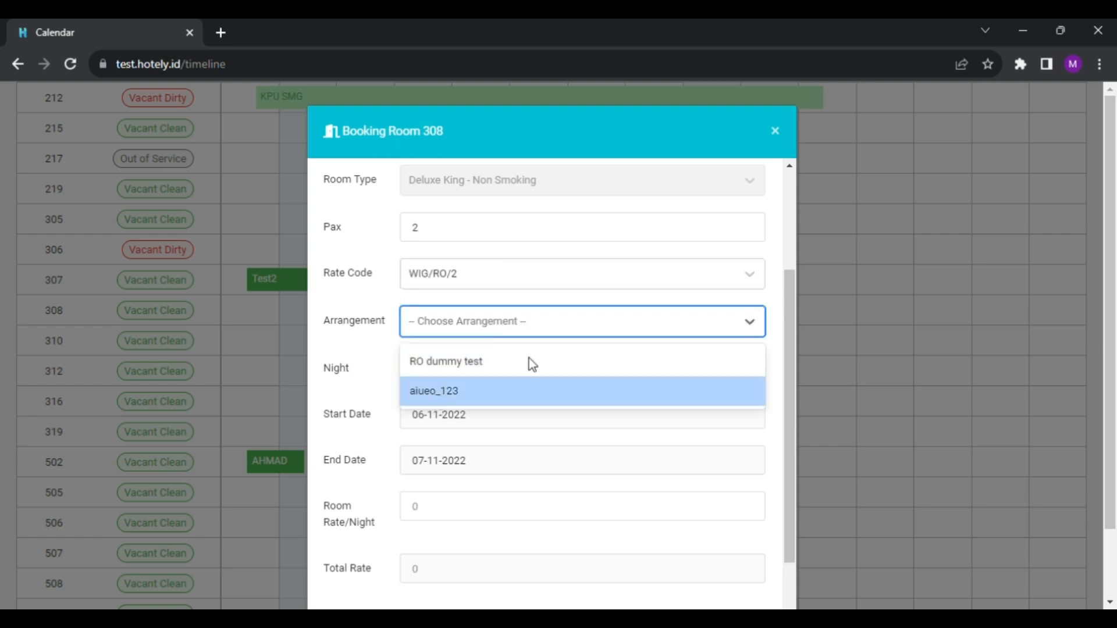
Set the room 308 booking to be made with payment and compare the room rate with the payment's nominal amount.
scroll(513, 389, "down", 2)
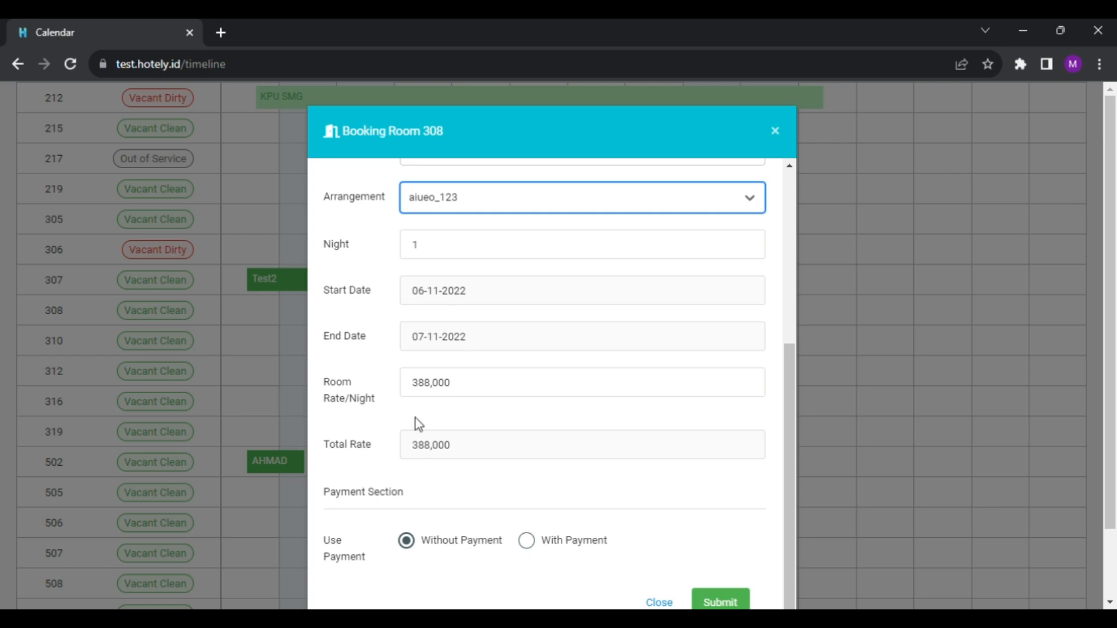
scroll(482, 430, "down", 2)
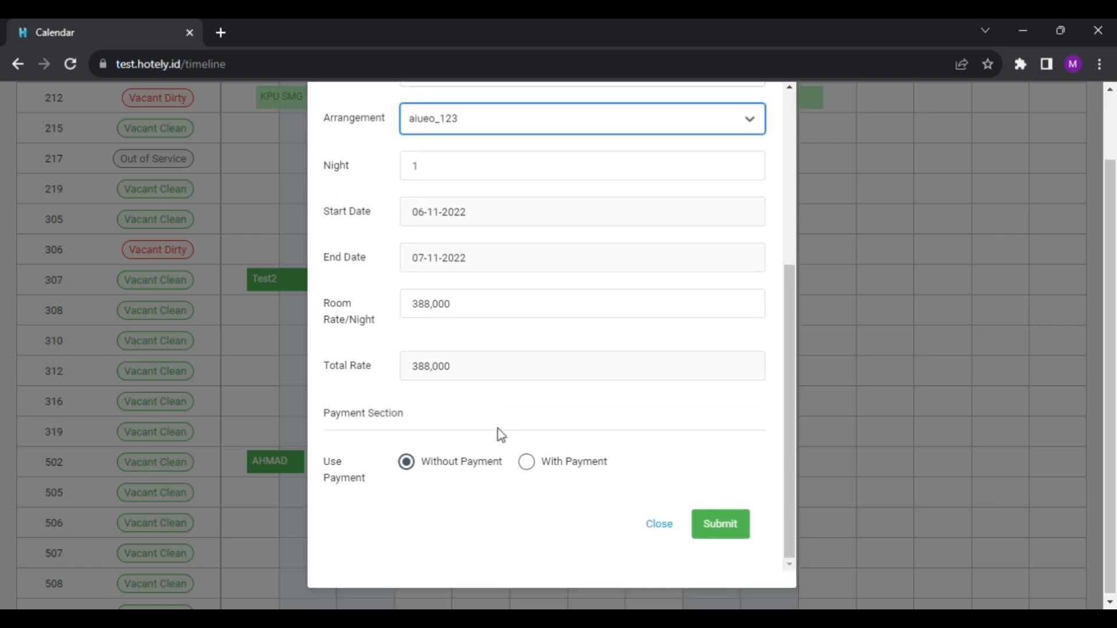
left_click(529, 463)
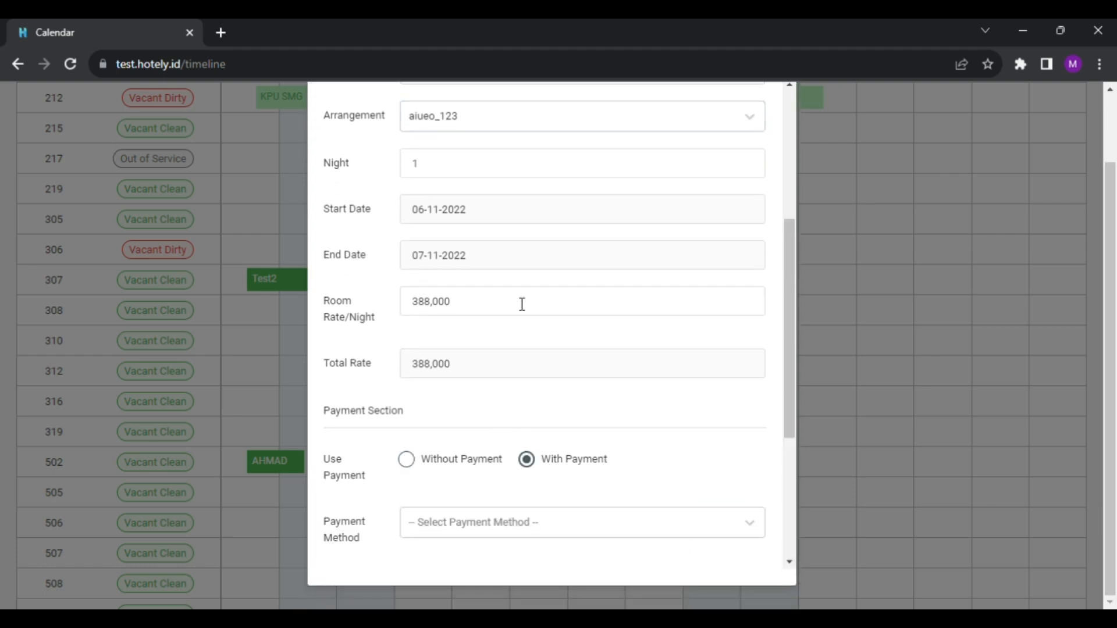
double_click(444, 304)
scroll(486, 372, "down", 5)
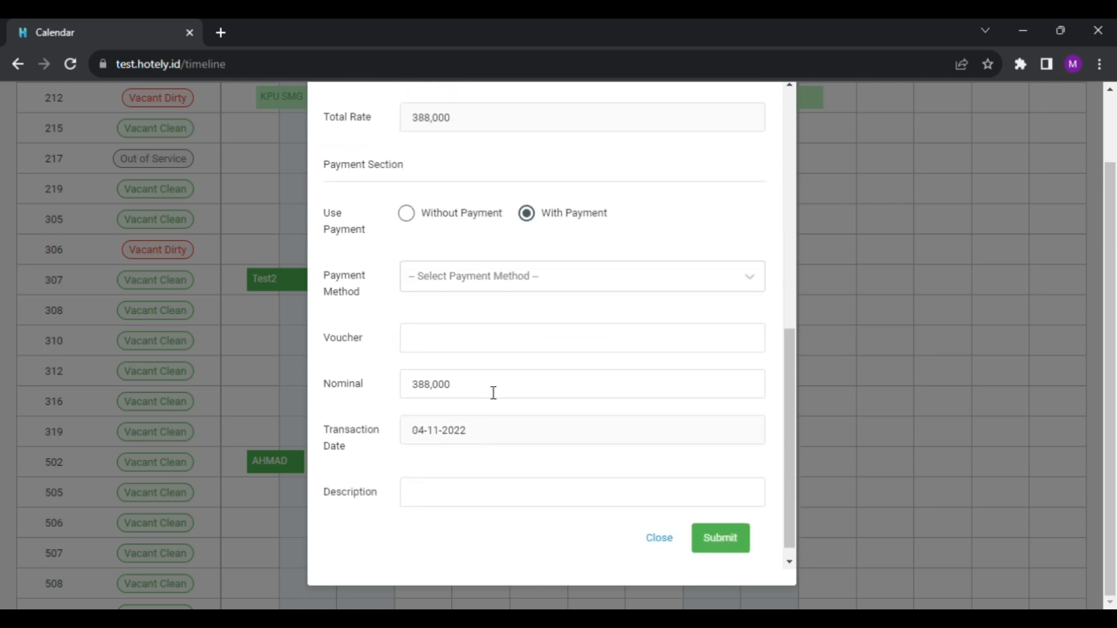
scroll(494, 393, "up", 4)
scroll(493, 393, "down", 4)
Choose Card as the payment method and EDC BCA FO as the payment platform.
left_click(503, 276)
left_click(421, 352)
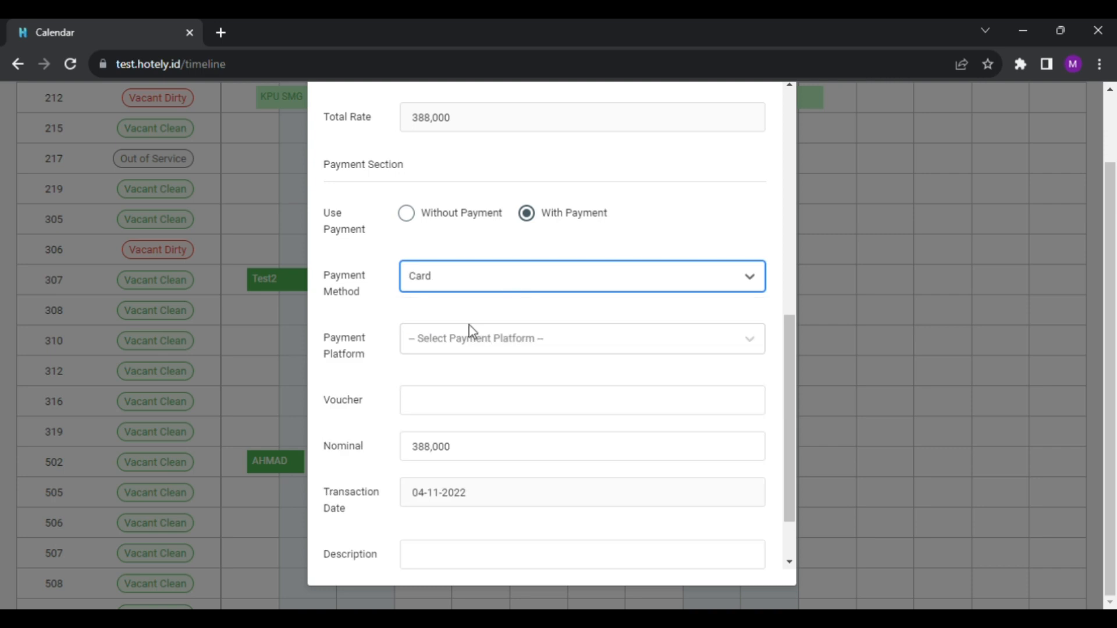
left_click(454, 340)
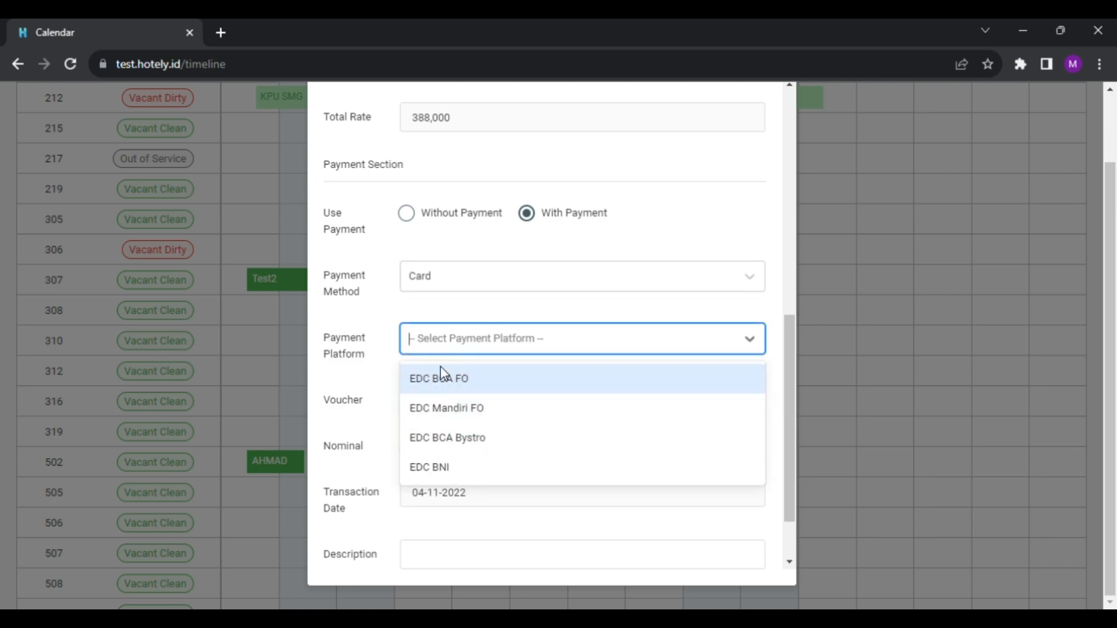
left_click(476, 387)
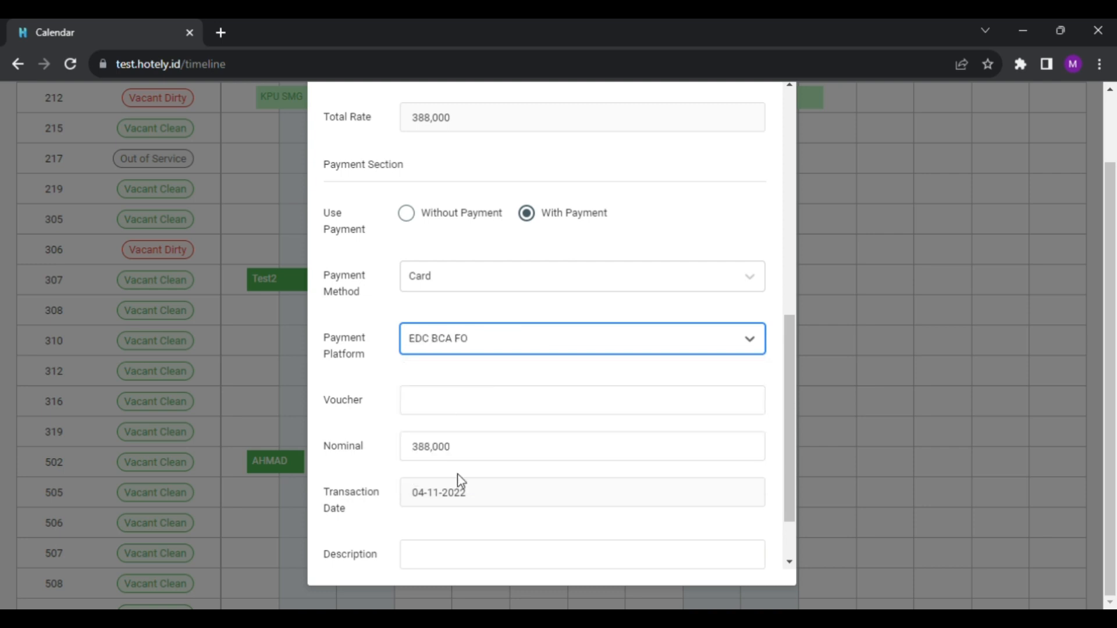
Set the payment's nominal amount to 150,000 and submit the room 308 booking.
left_click_drag(458, 456, 304, 439)
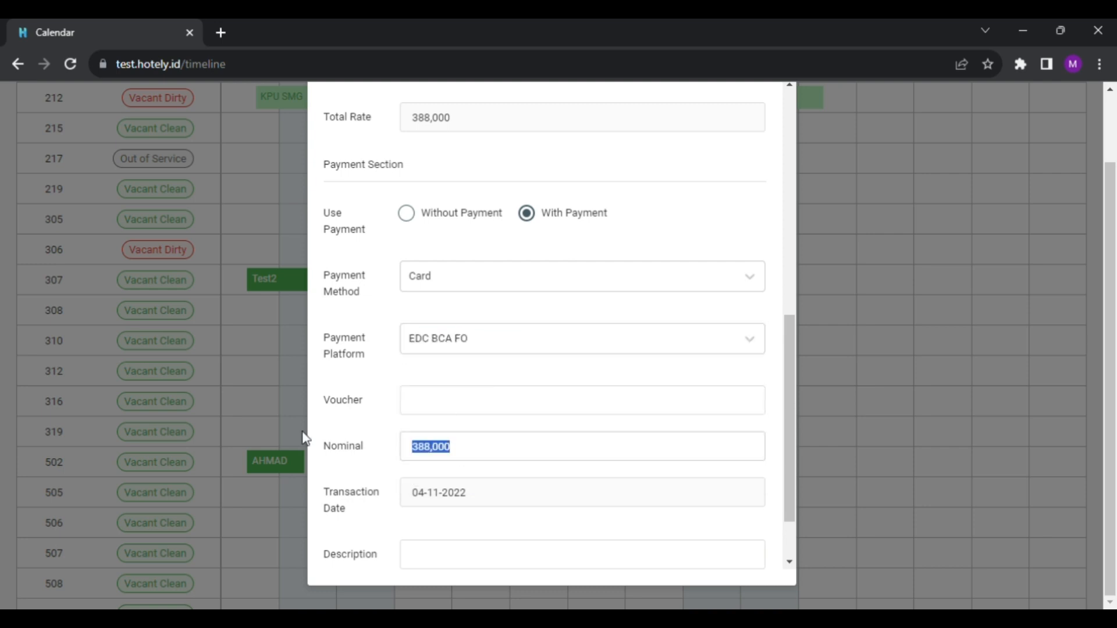
type("150,000")
scroll(368, 444, "down", 2)
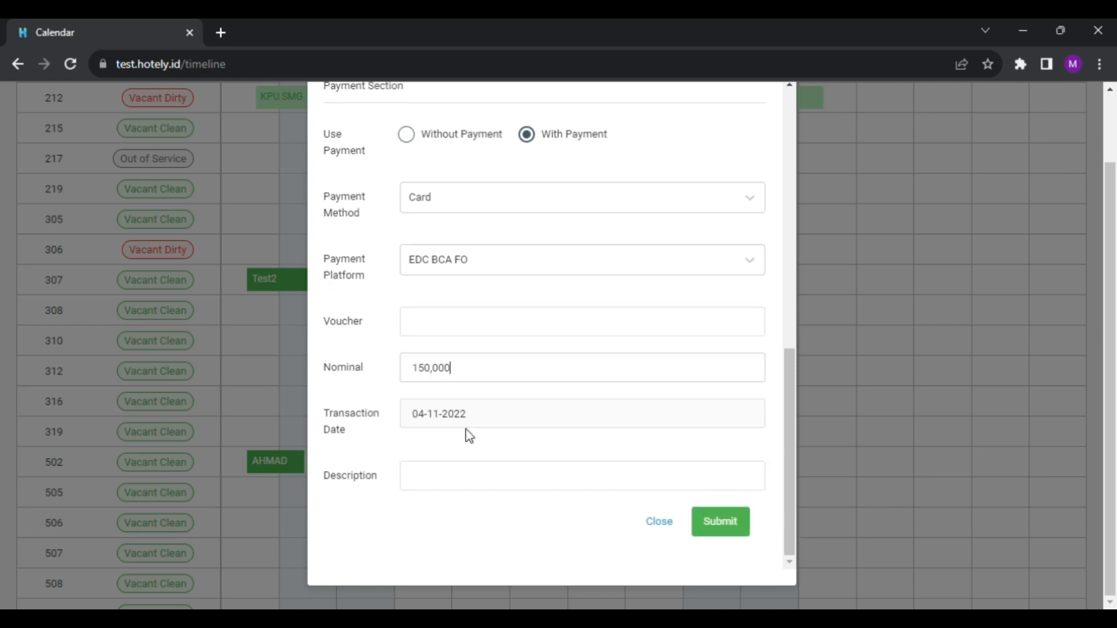
left_click(734, 526)
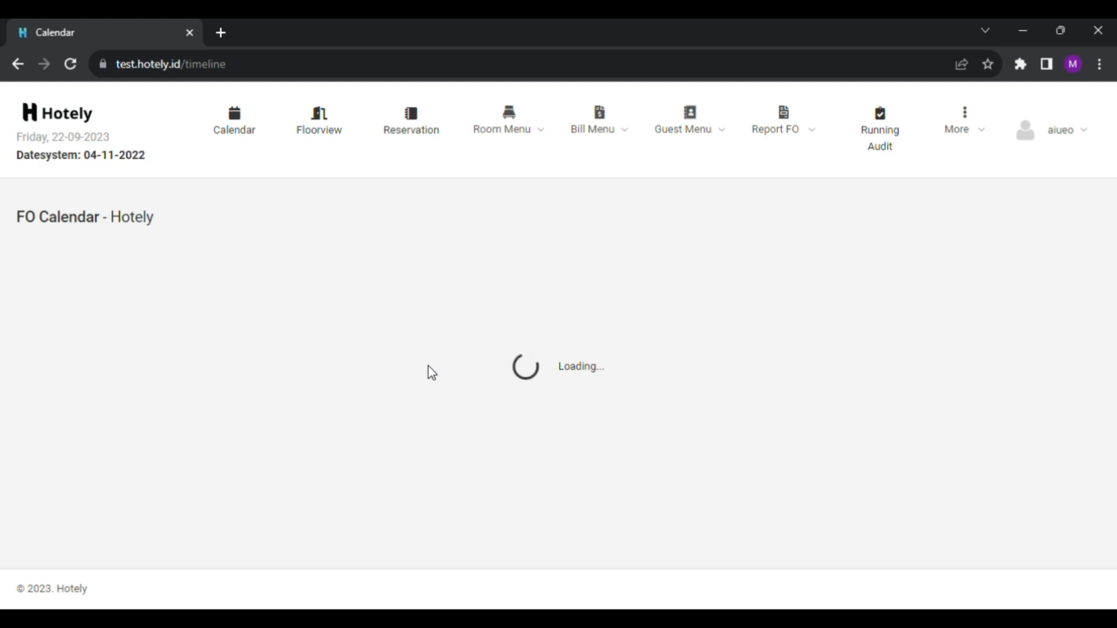
Review the Test3 reservation in room 308, comparing its total, paid amount and balance, and close the details.
scroll(430, 373, "down", 10)
scroll(430, 373, "down", 8)
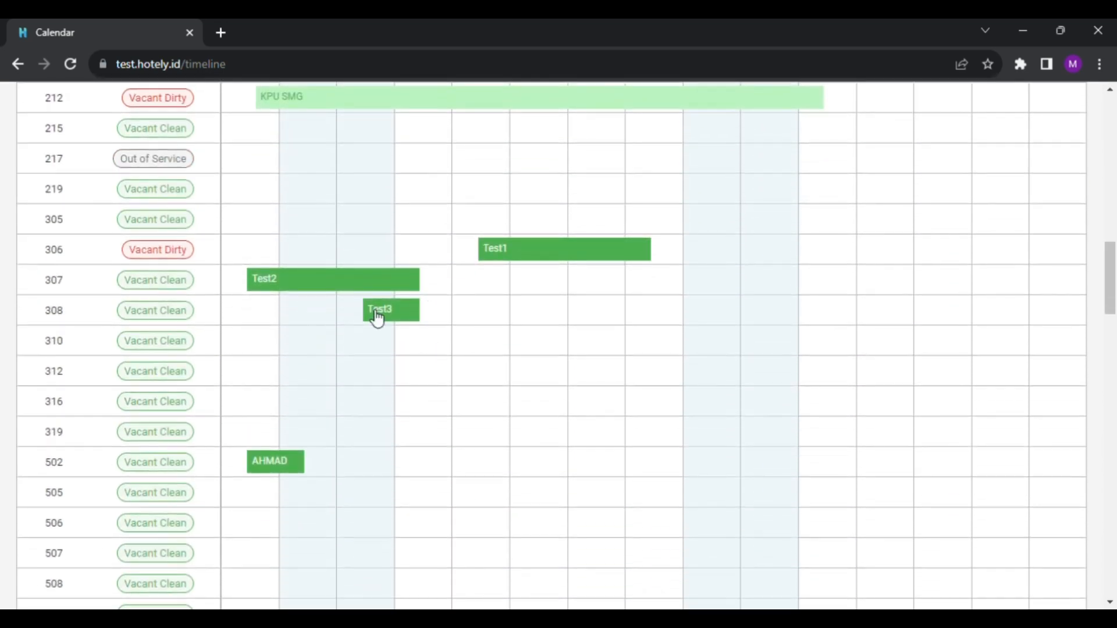
left_click(377, 316)
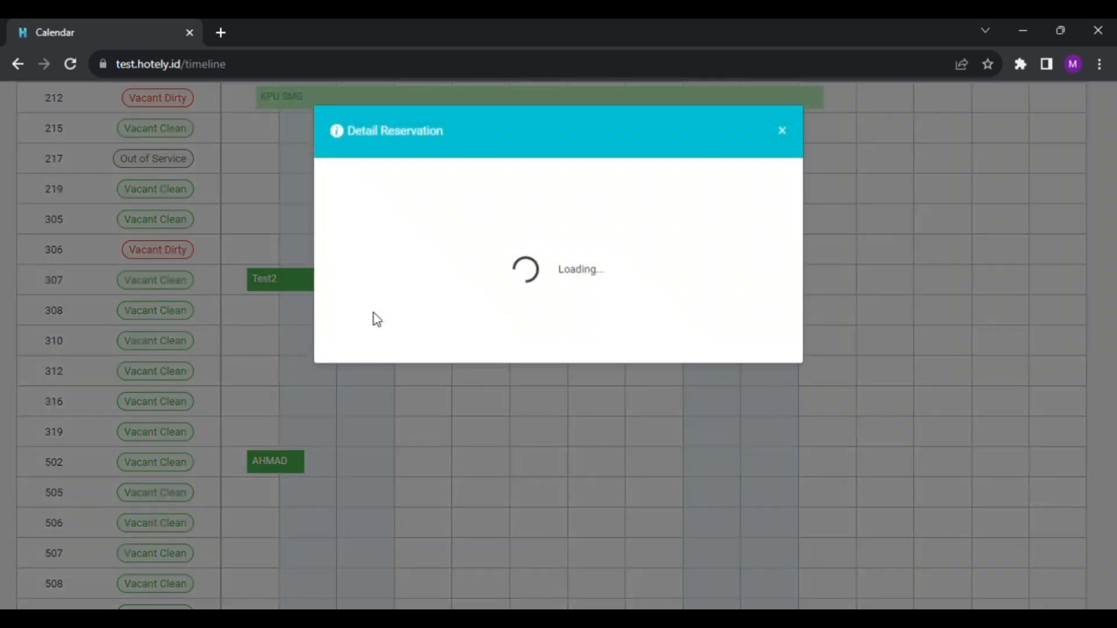
scroll(403, 312, "down", 1)
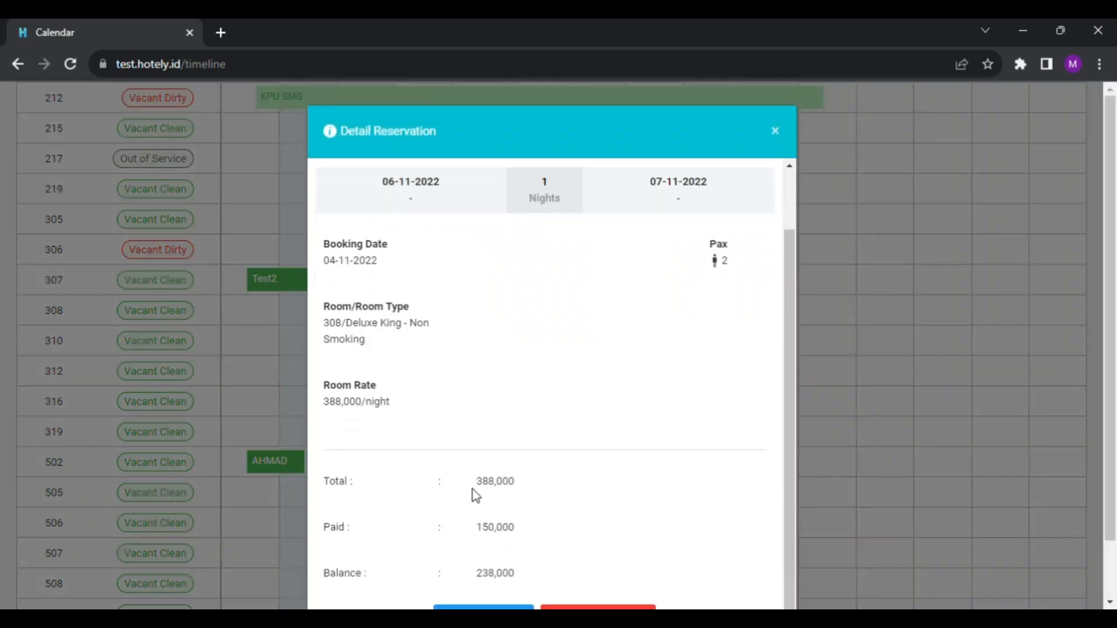
left_click_drag(474, 491, 530, 492)
left_click_drag(486, 534, 522, 536)
scroll(530, 537, "down", 1)
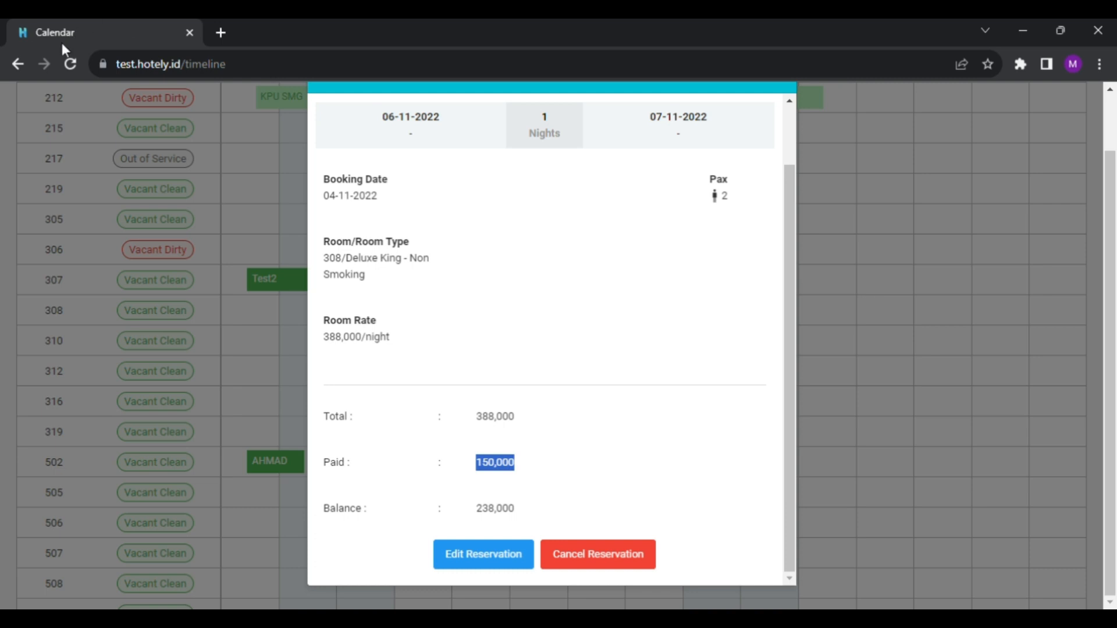
left_click(887, 338)
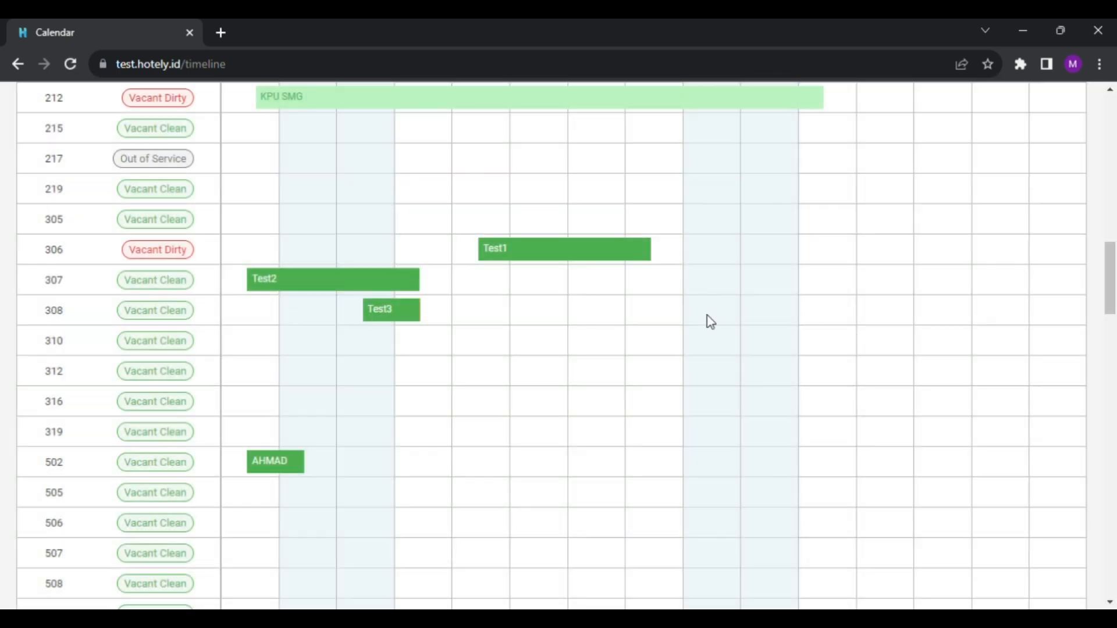
Open the Floorview page in a separate browser tab and switch to it.
scroll(438, 274, "up", 15)
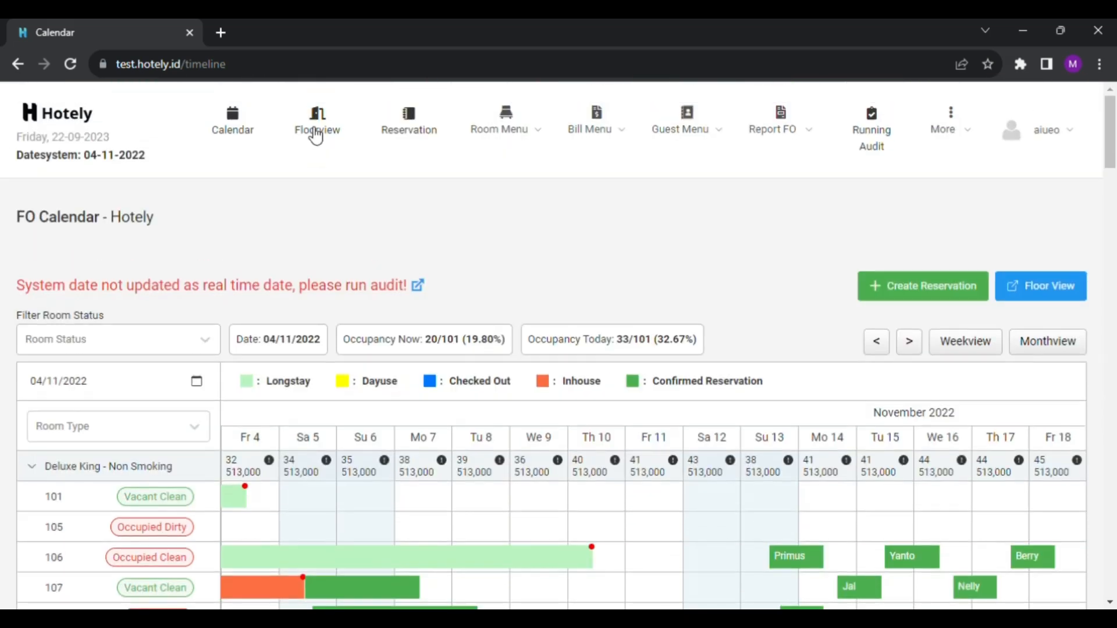
left_click(316, 135)
left_click(257, 26)
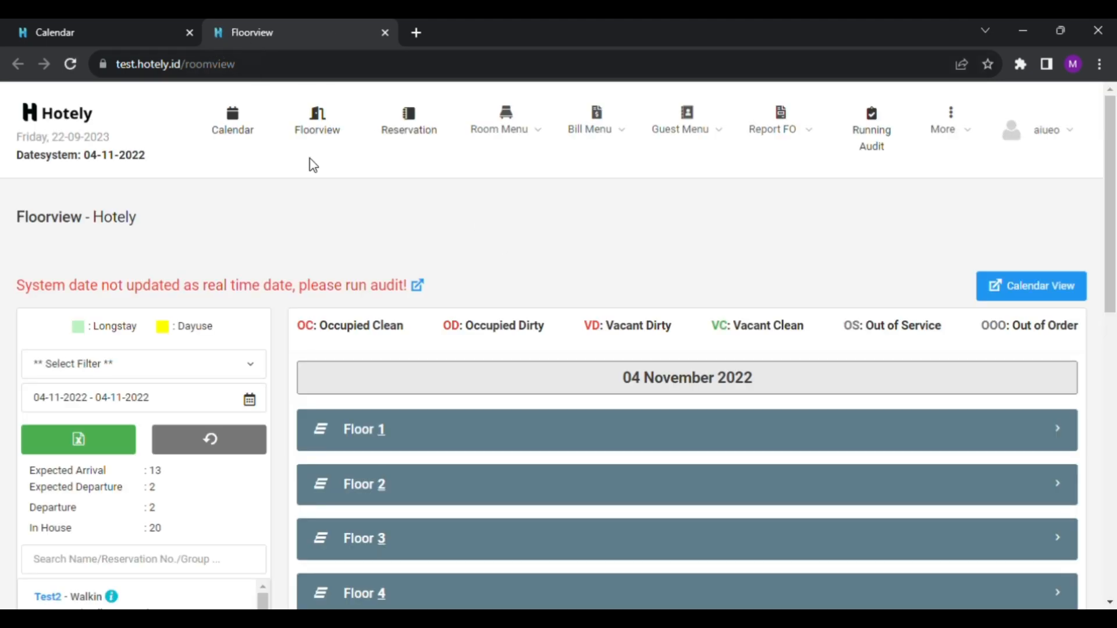
Expand the Floor 9 rooms and open the booking form for room 911.
scroll(310, 159, "down", 5)
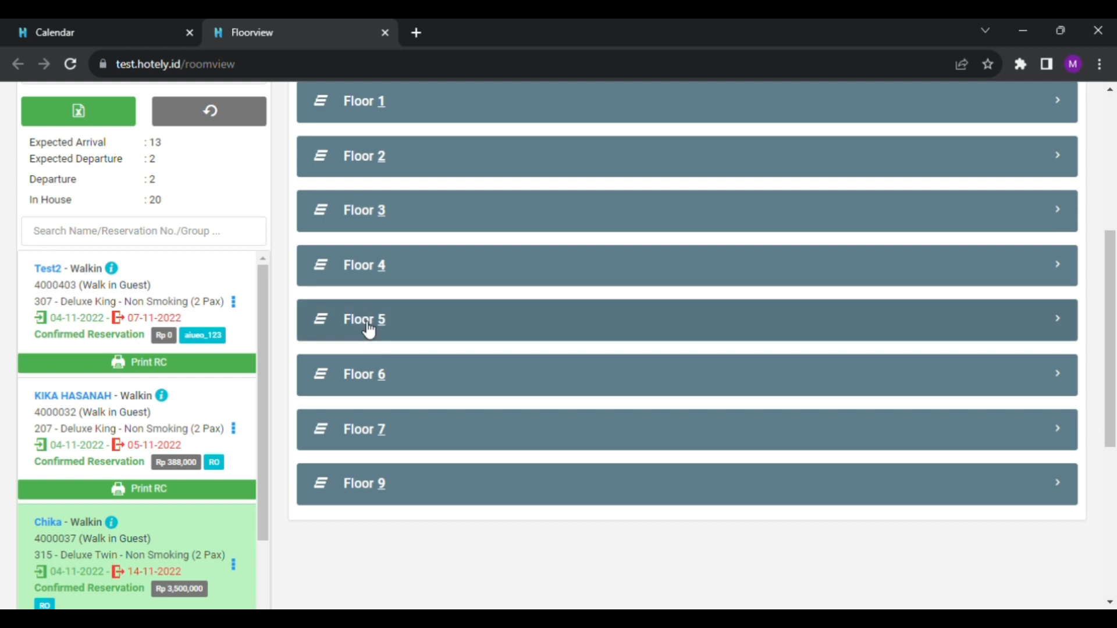
scroll(460, 384, "down", 4)
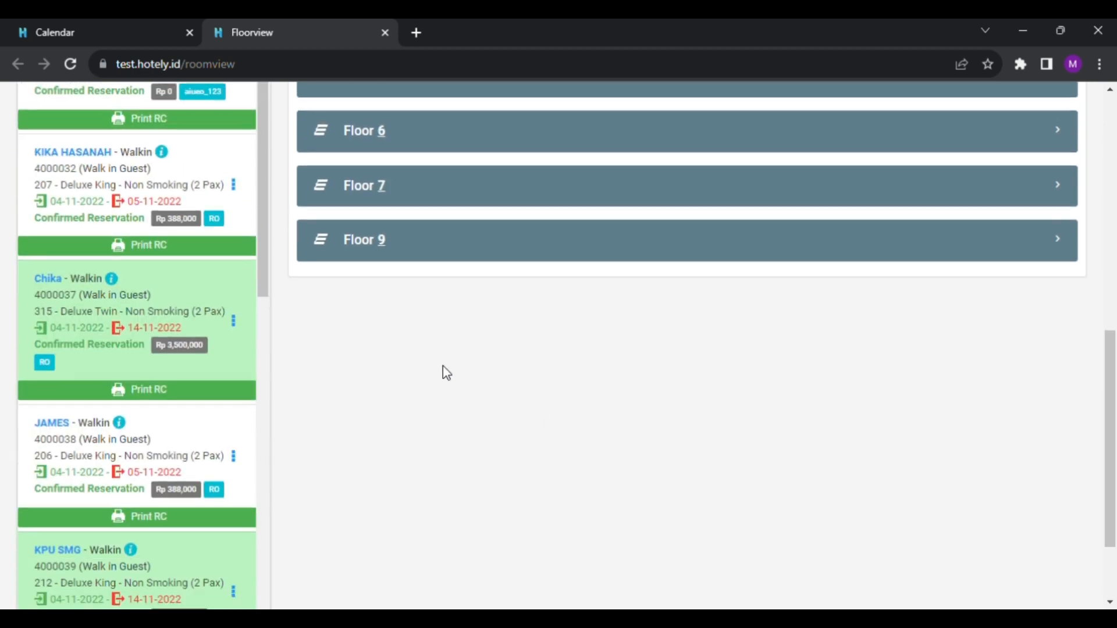
left_click(376, 239)
scroll(616, 222, "down", 2)
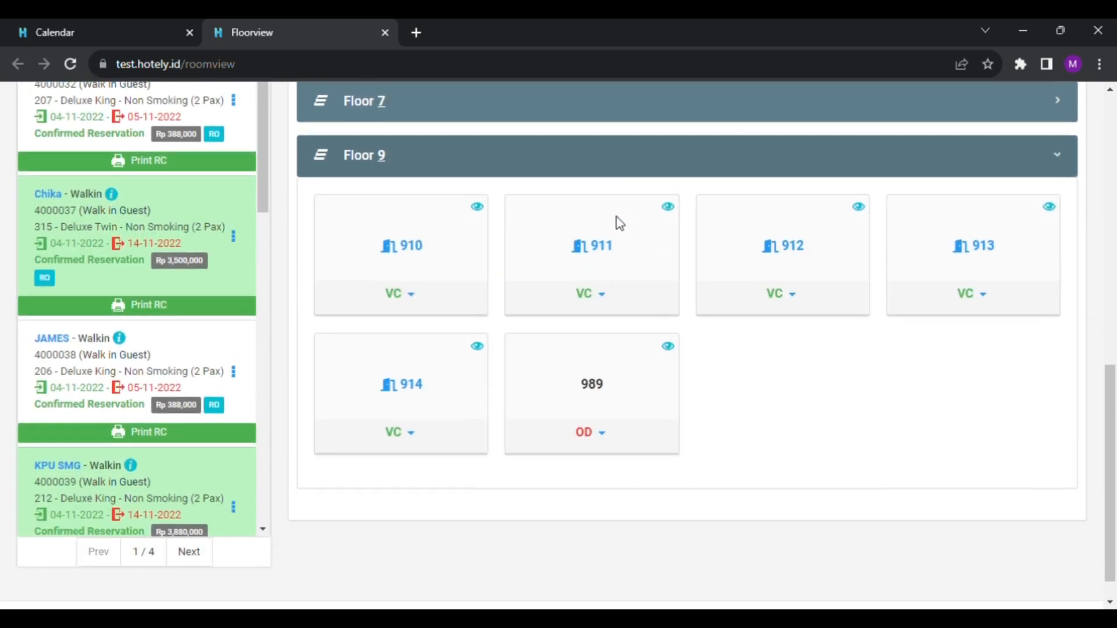
left_click(604, 261)
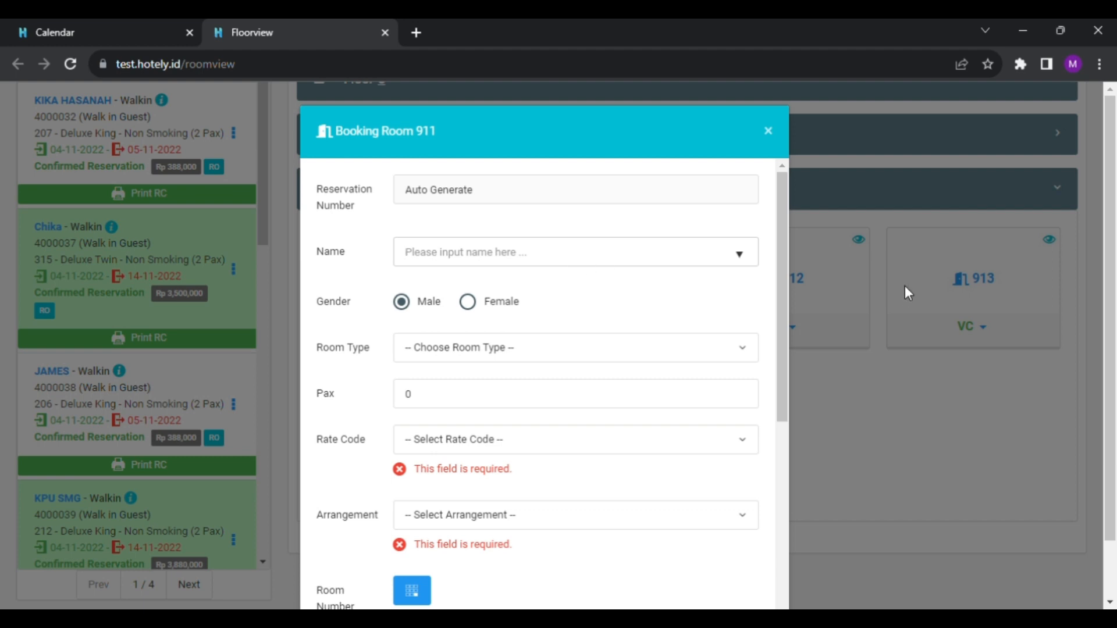
Enter Test4 as the guest name for room 911 and choose the Deluxe King - Non Smoking (2 Orang) room type.
type("AHMAD")
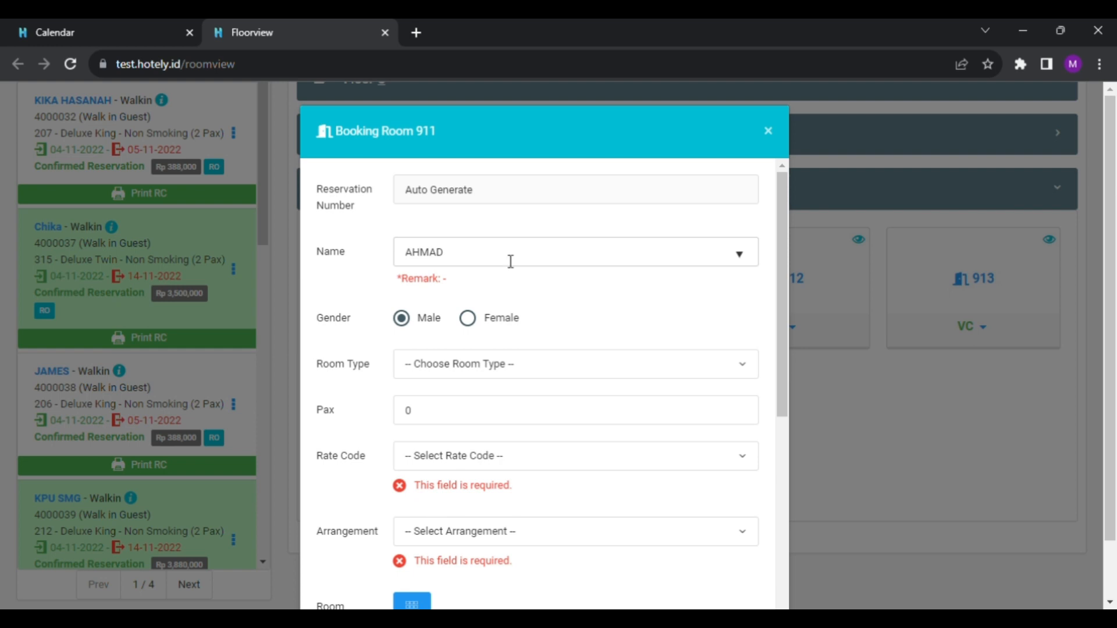
left_click_drag(511, 262, 240, 262)
type("Test 4")
left_click(542, 318)
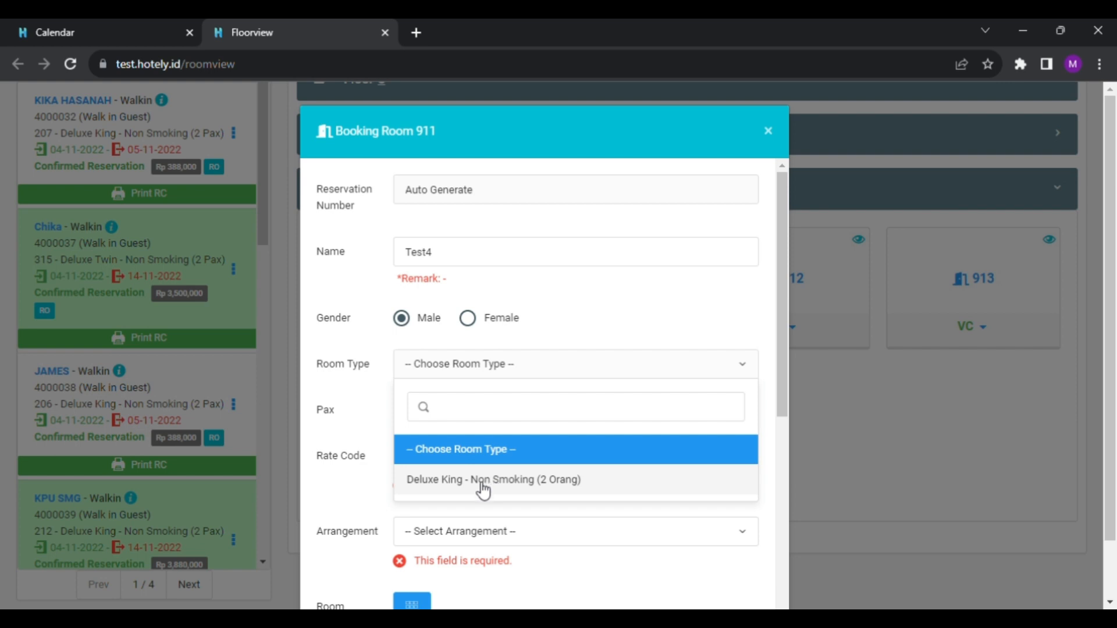
left_click(448, 485)
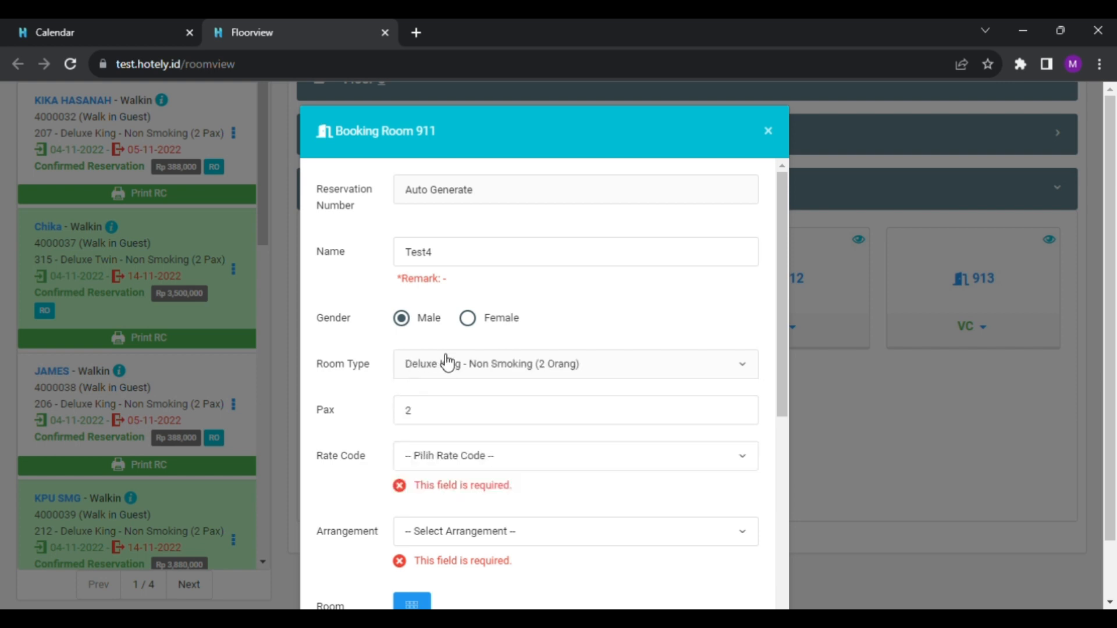
Choose Rate WIG/RBF/2 as the rate code and RBF as the arrangement for the room 911 booking.
scroll(447, 363, "down", 3)
left_click(463, 292)
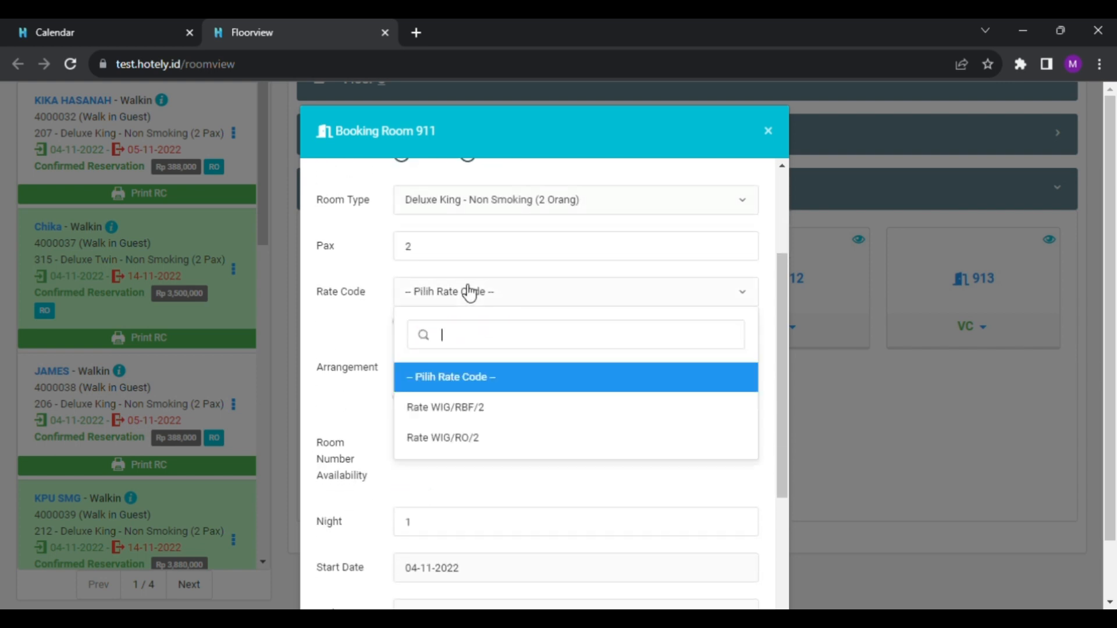
left_click(470, 410)
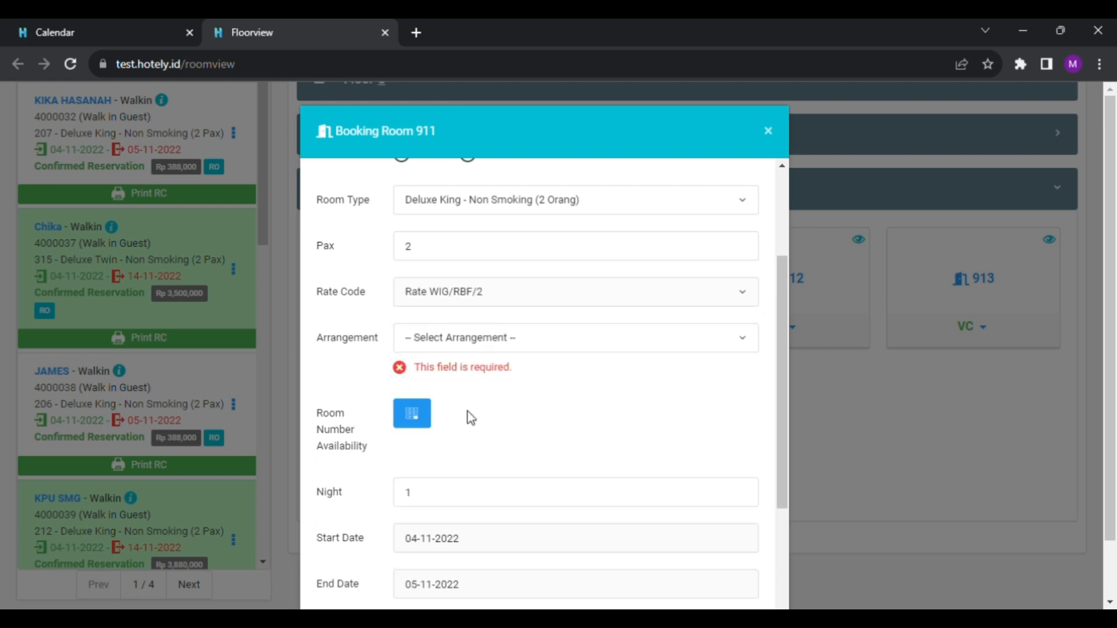
left_click(463, 344)
left_click(467, 347)
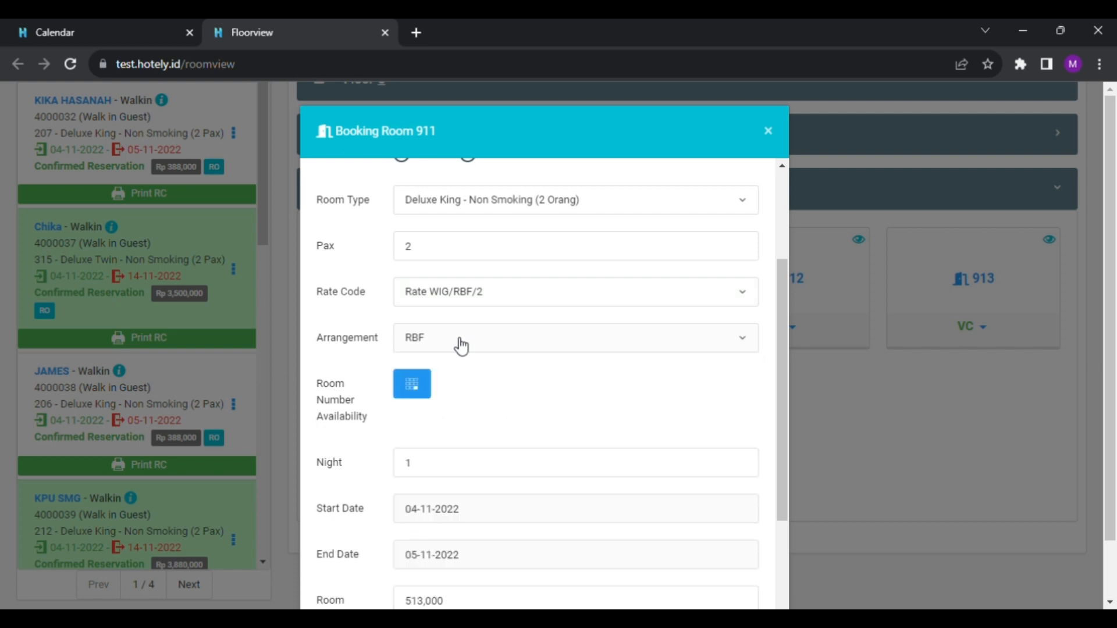
Submit the room 911 booking with Use Payment left at No.
scroll(364, 352, "down", 3)
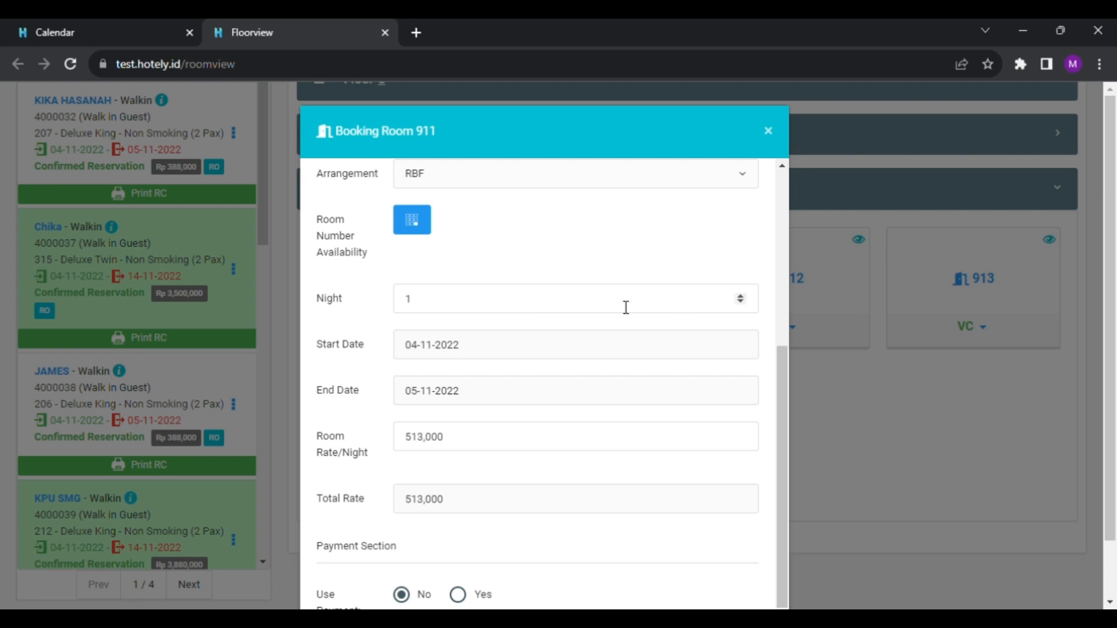
scroll(484, 357, "down", 2)
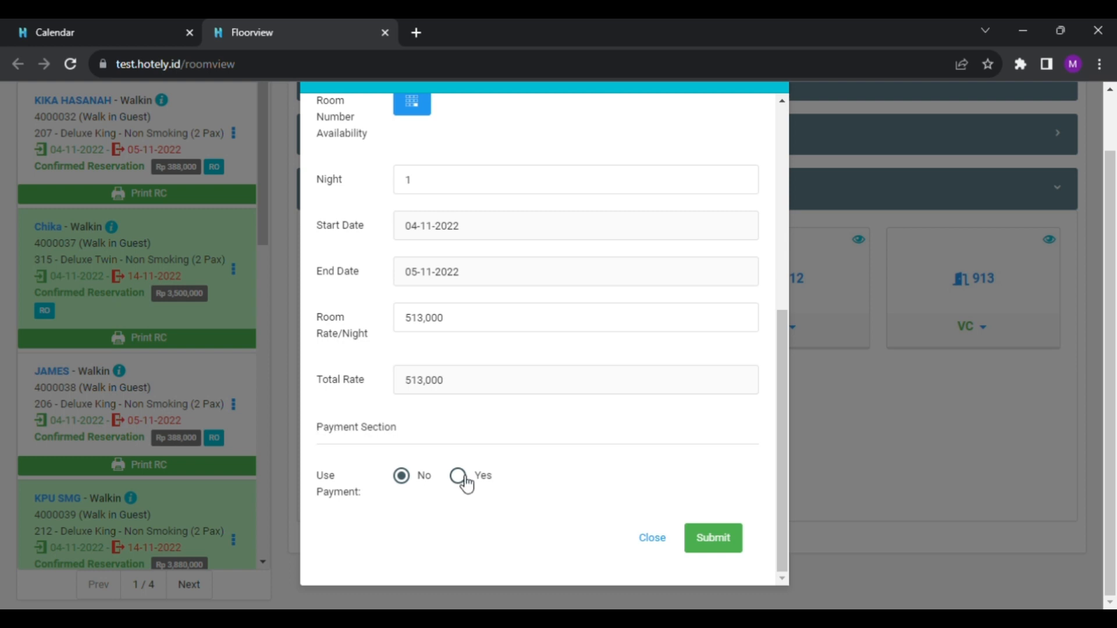
left_click(734, 551)
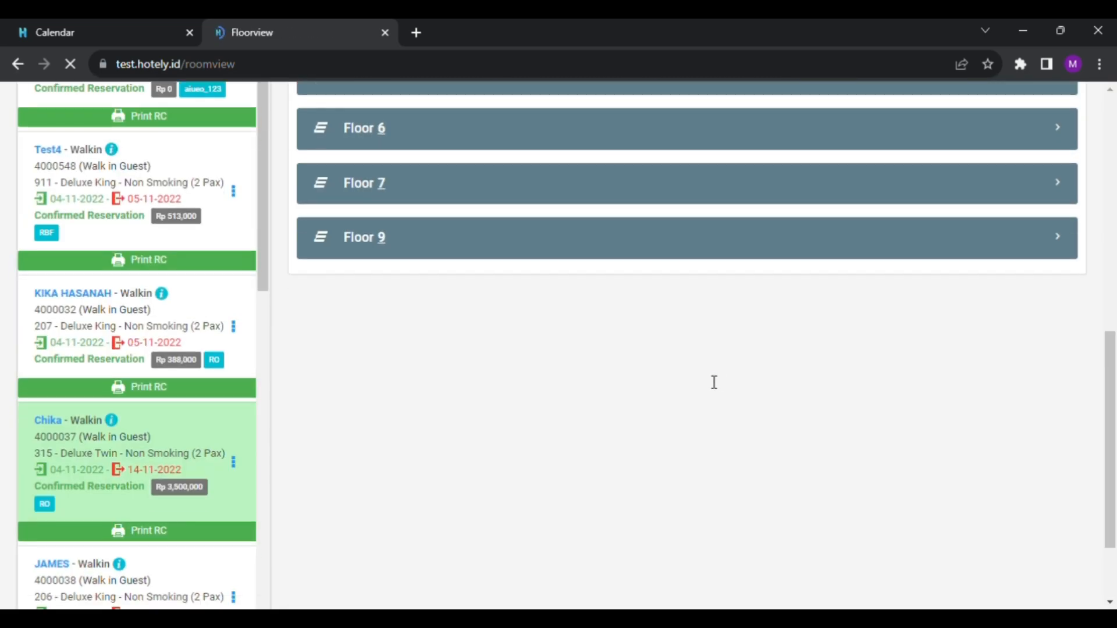
Expand the Floor 9 rooms and examine room 911 and the Test4 entry in the guest reservation list.
left_click(387, 251)
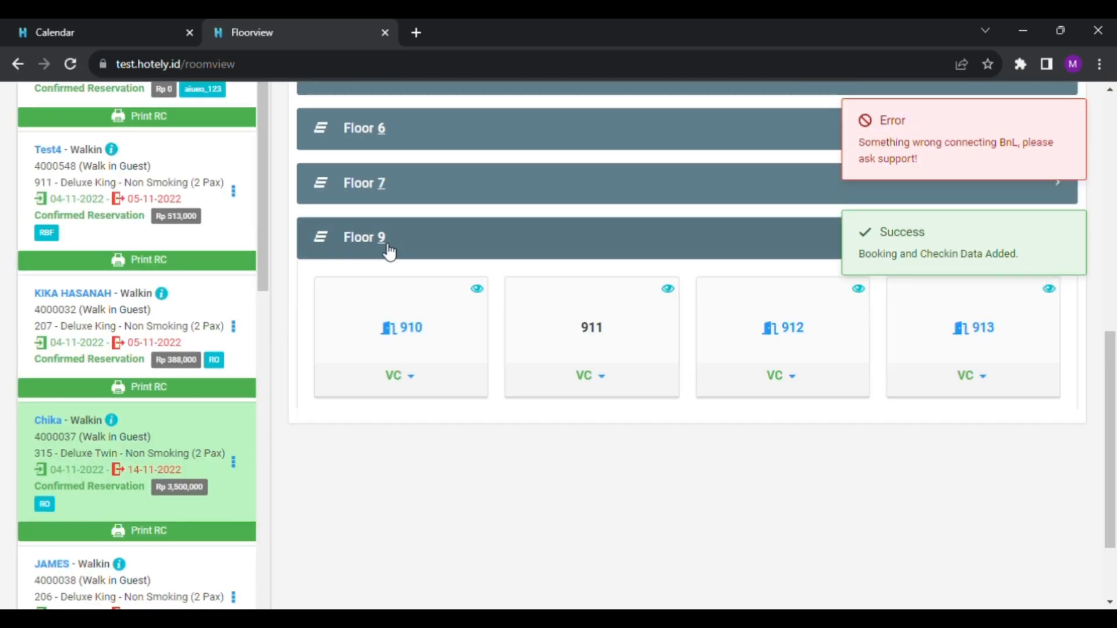
left_click(441, 236)
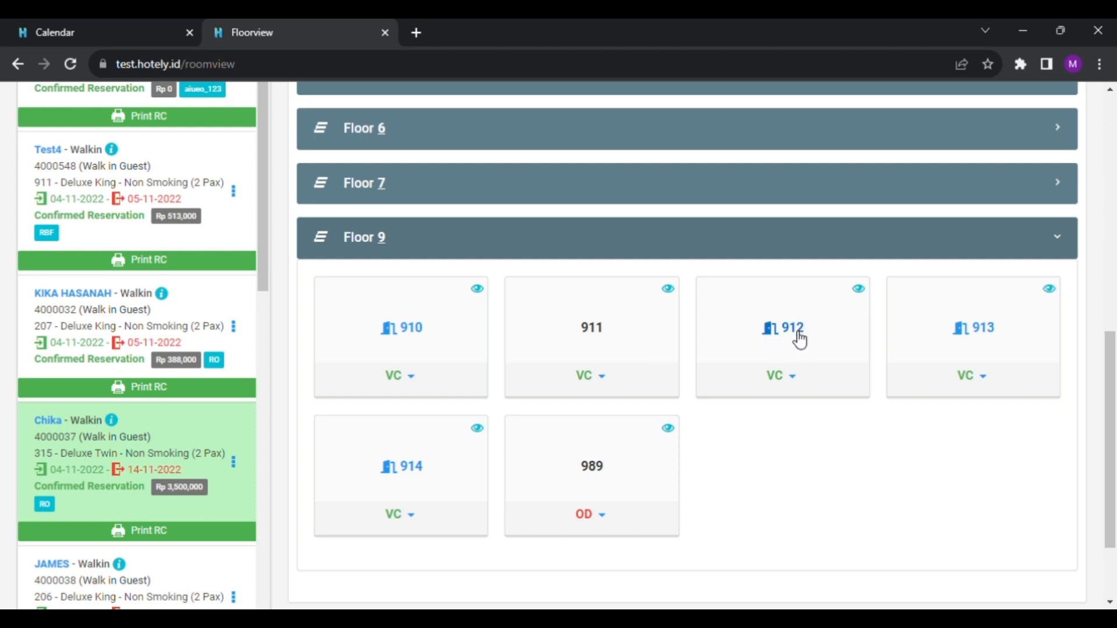
scroll(349, 349, "up", 1)
scroll(340, 343, "up", 1)
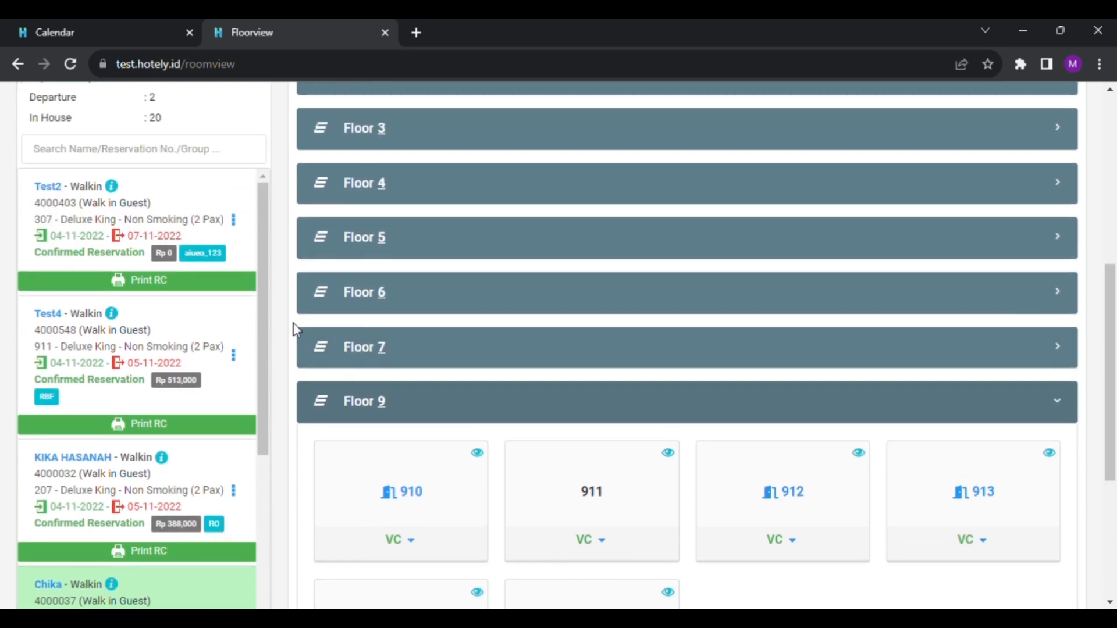
scroll(173, 253, "down", 8)
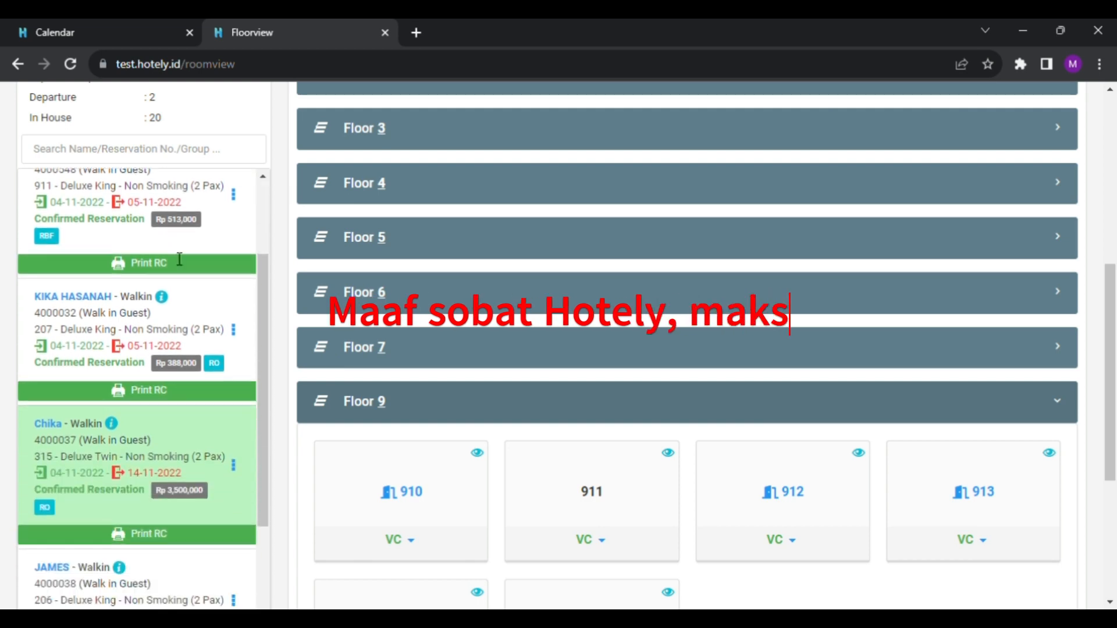
scroll(183, 254, "down", 6)
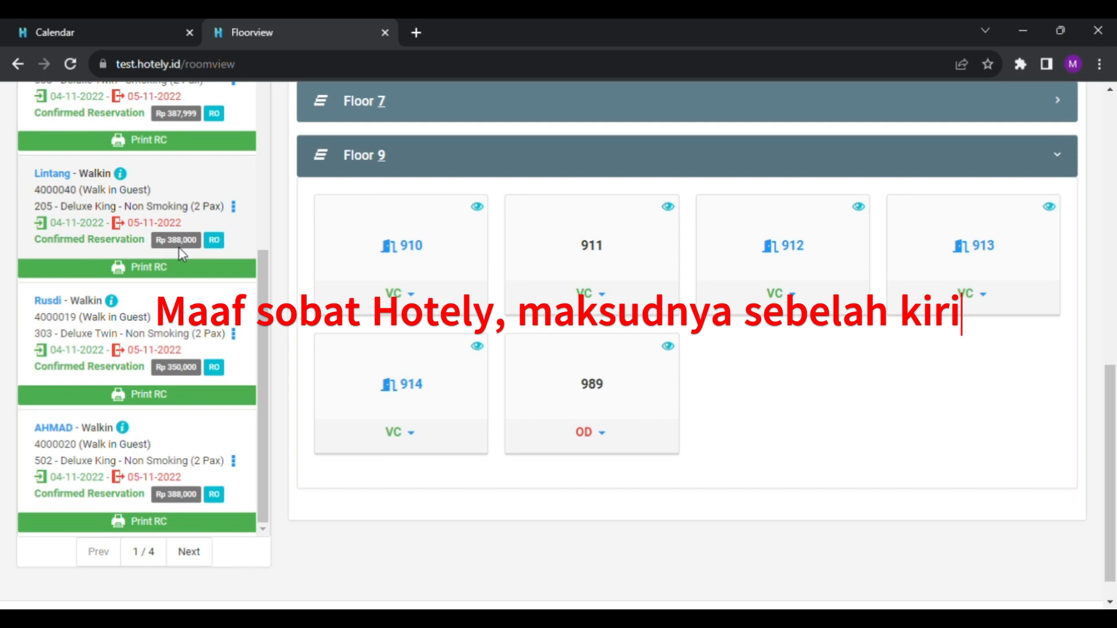
scroll(182, 253, "up", 5)
scroll(183, 253, "up", 6)
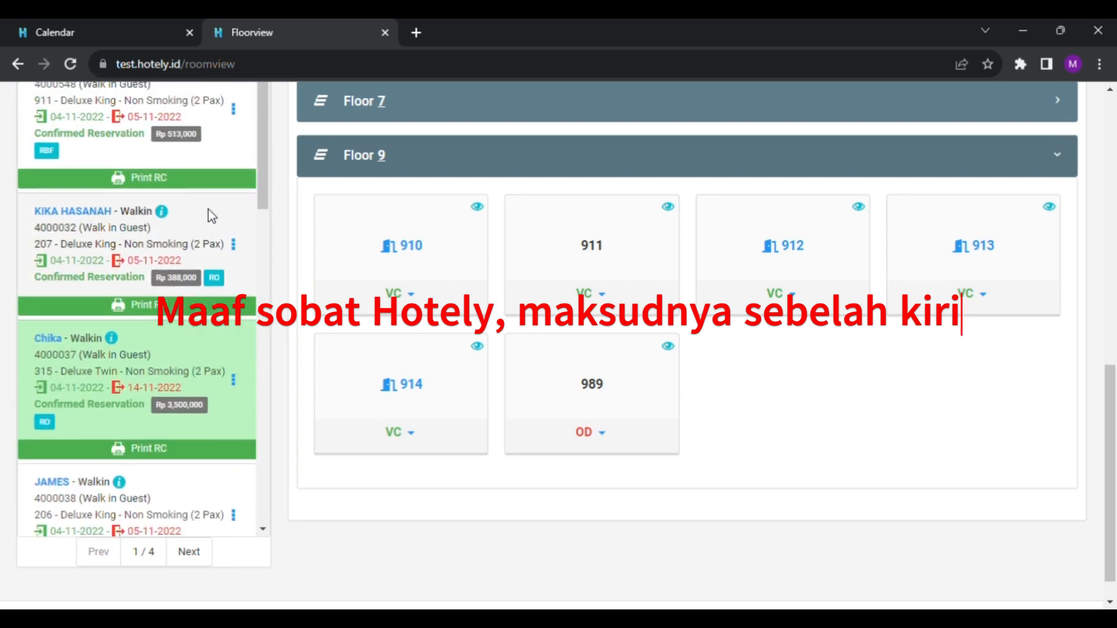
scroll(208, 210, "up", 6)
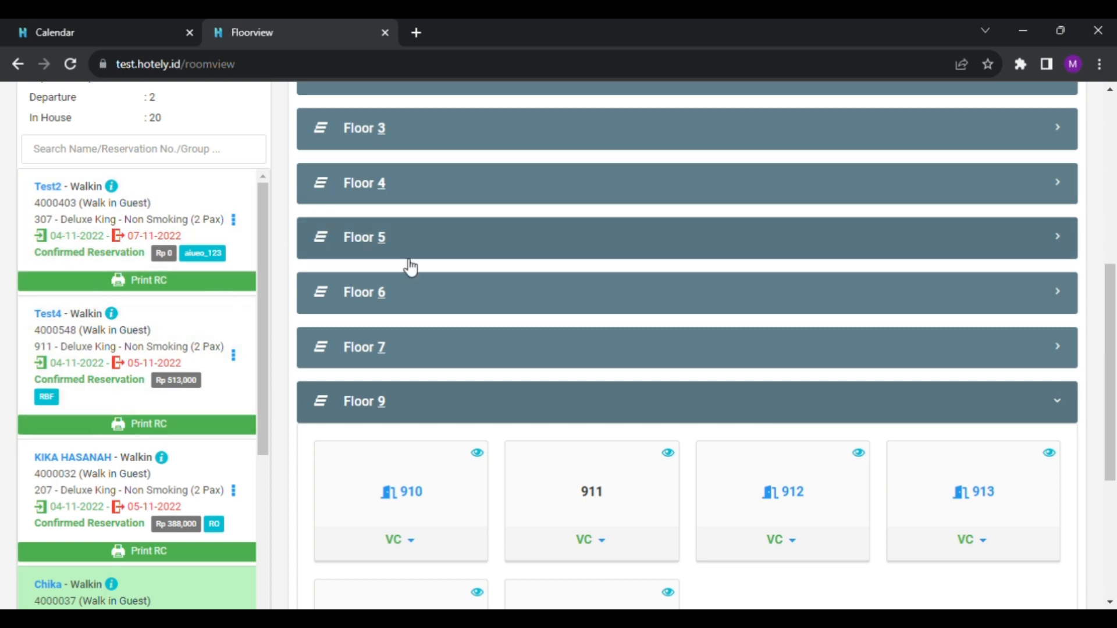
scroll(410, 268, "down", 5)
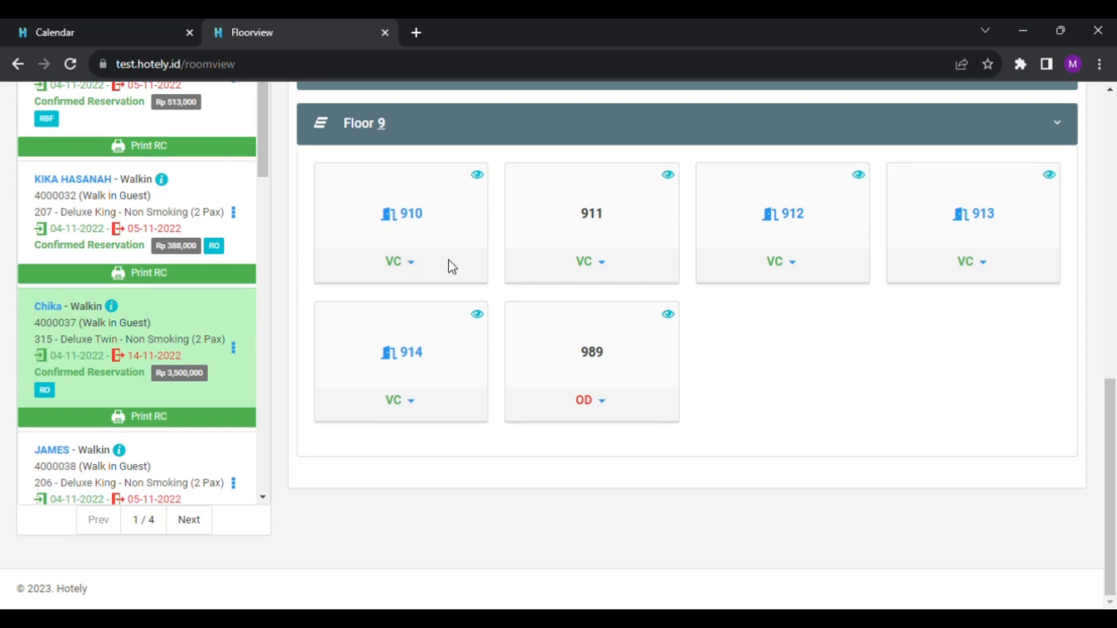
Go to the Data Reservation page, look over its reservation list and start a new reservation.
scroll(449, 259, "up", 8)
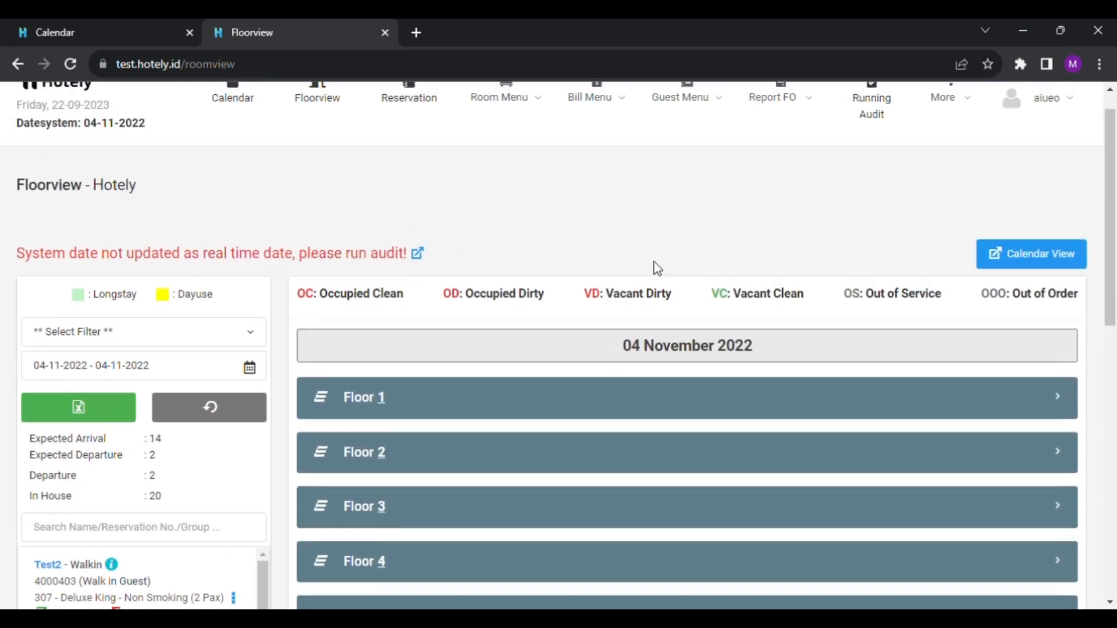
scroll(654, 263, "up", 1)
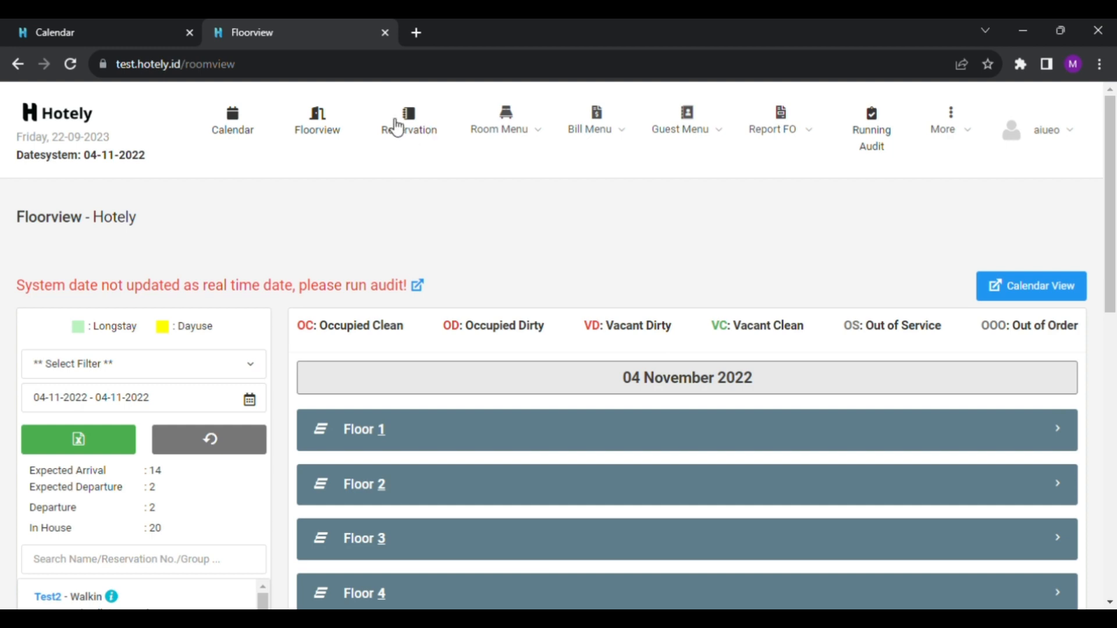
left_click(406, 125)
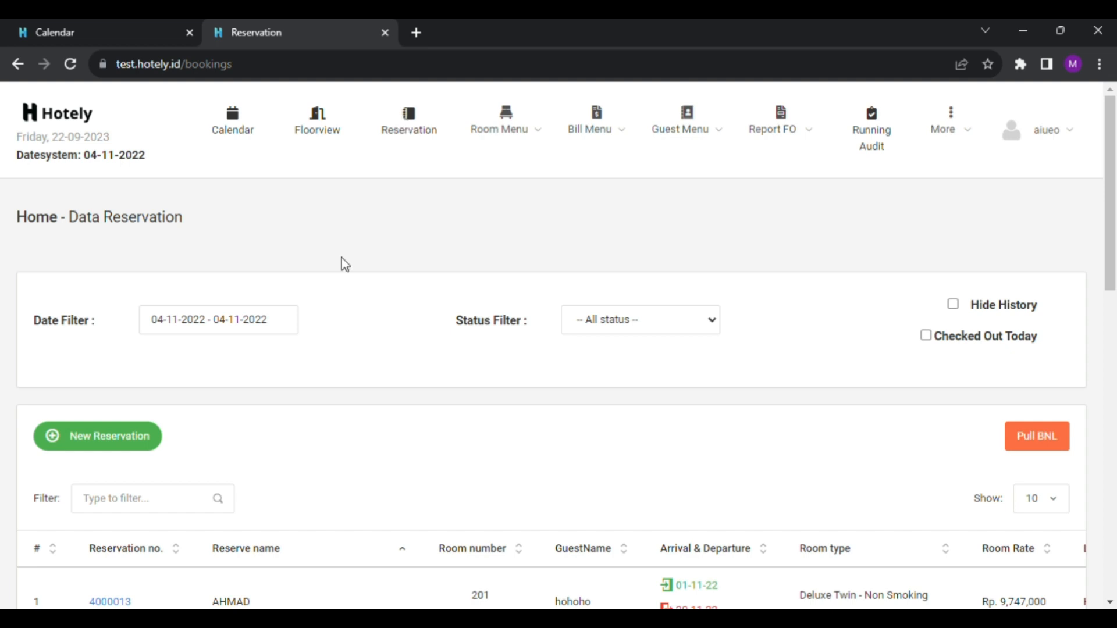
scroll(341, 257, "down", 4)
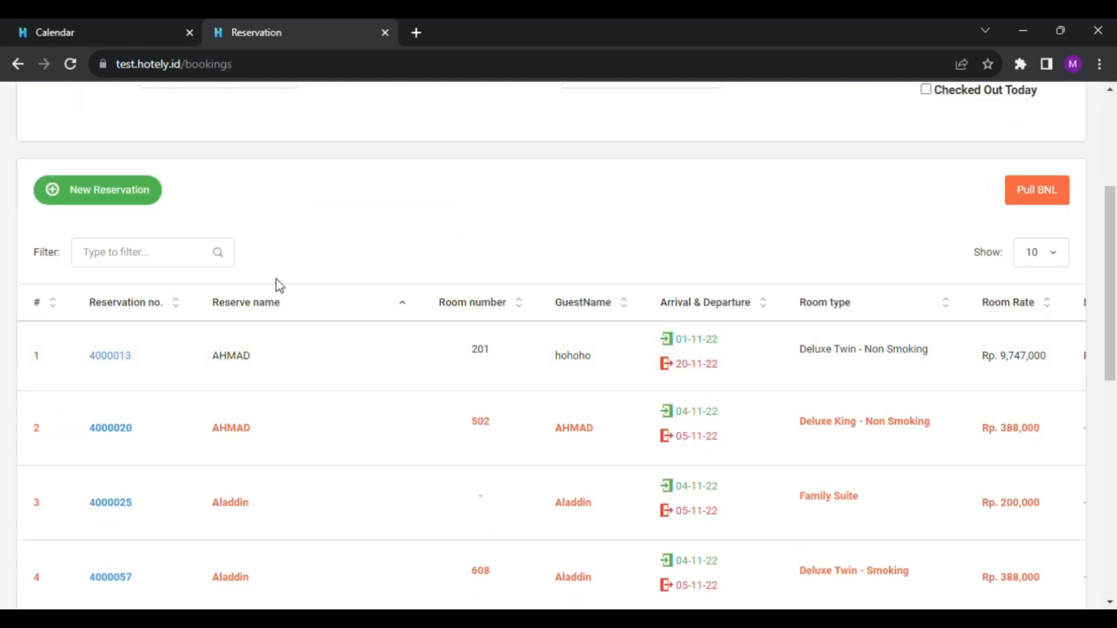
scroll(277, 279, "up", 3)
scroll(282, 279, "down", 2)
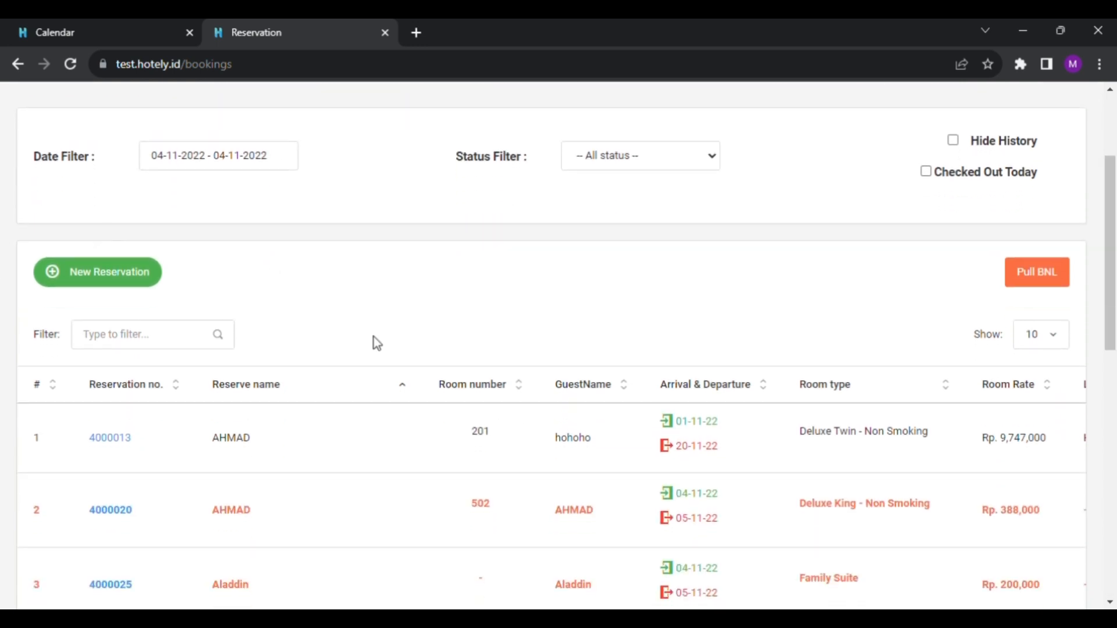
left_click(123, 278)
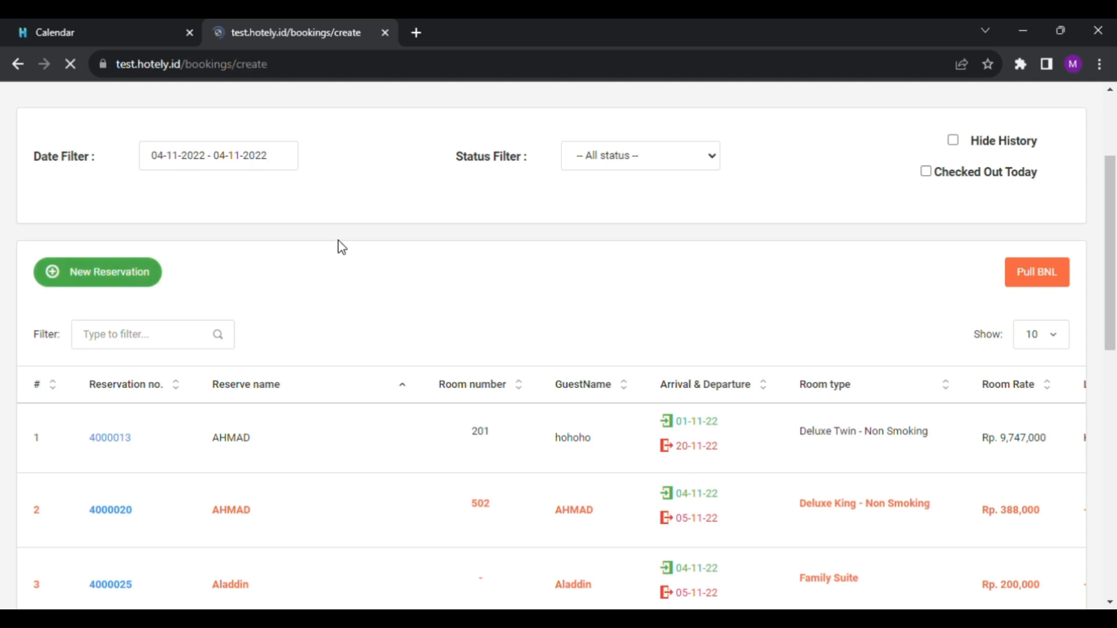
Set the new reservation's type to FIT.
scroll(349, 256, "down", 3)
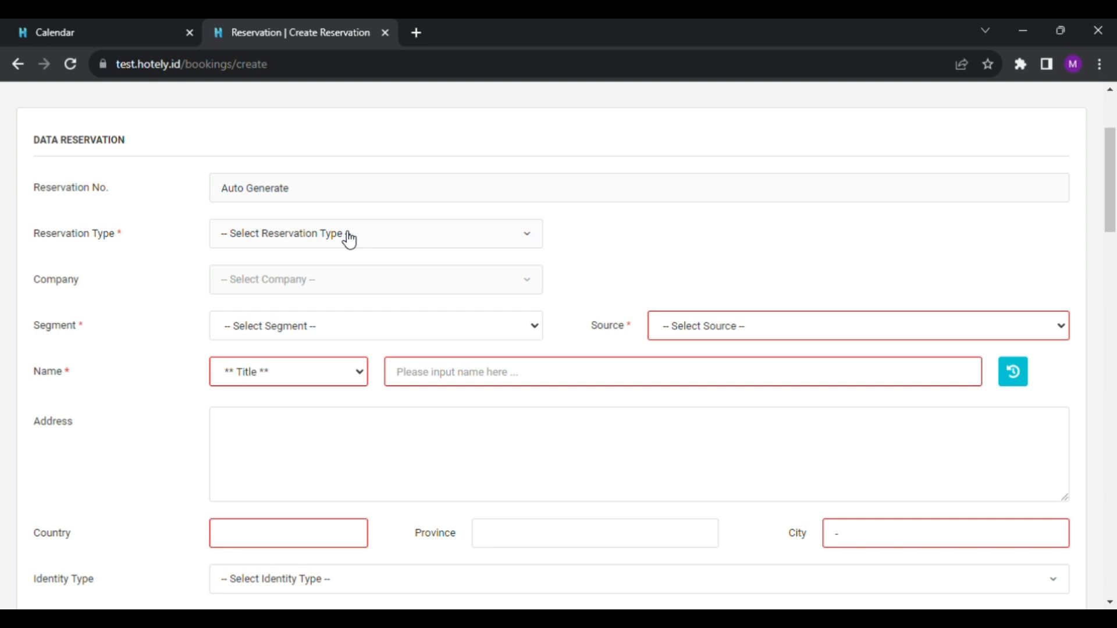
left_click(349, 236)
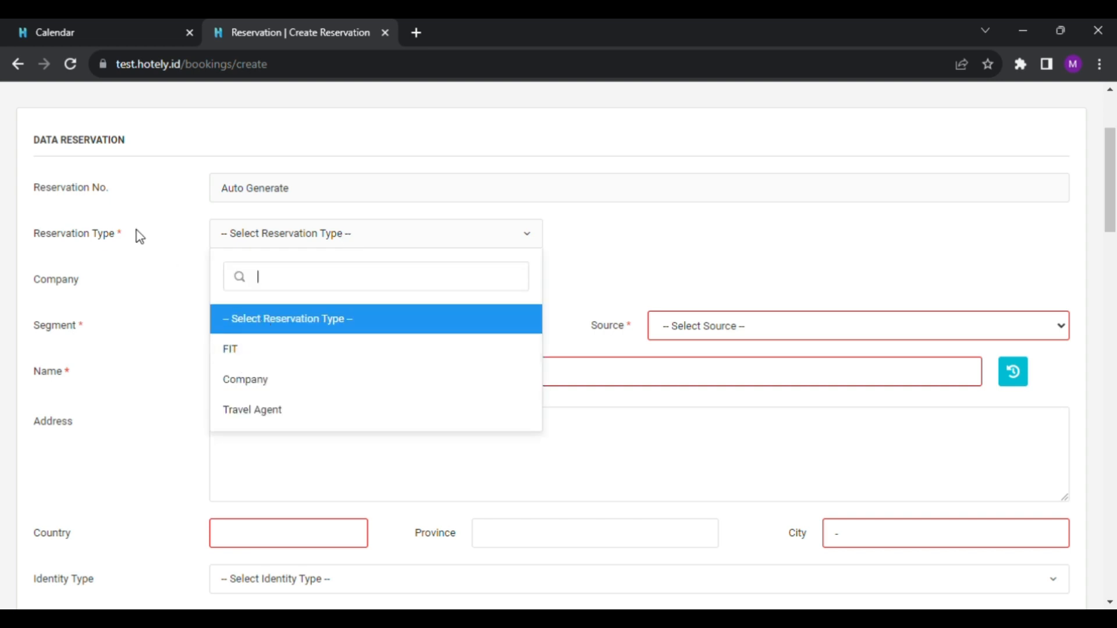
left_click(285, 366)
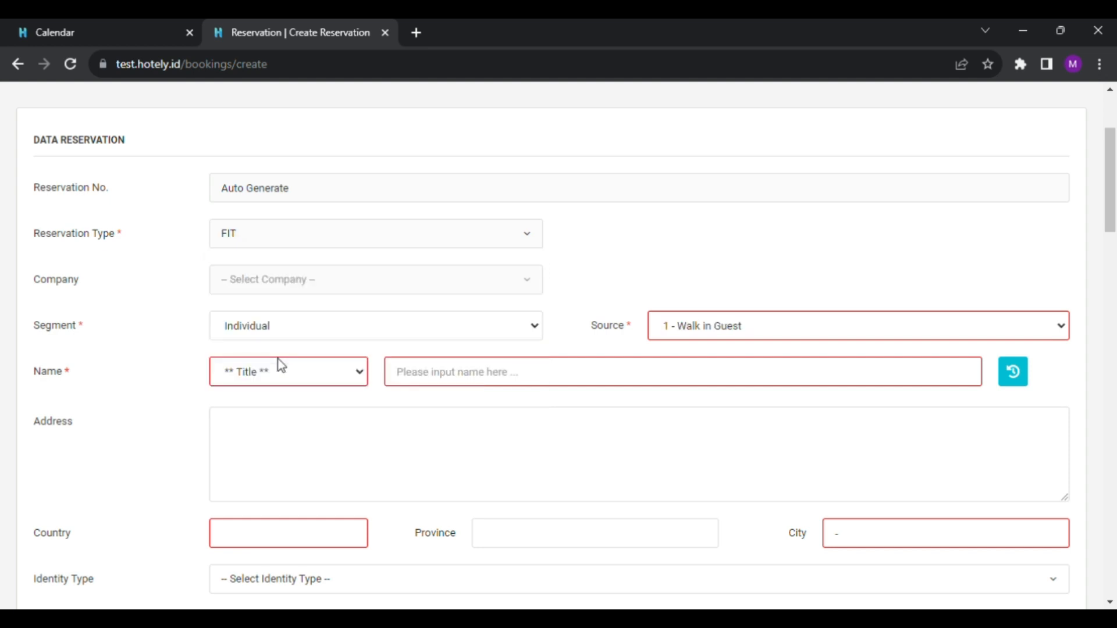
Review the available reservation types and where Company Profile is found among the guest options, leaving the form unchanged.
left_click(290, 239)
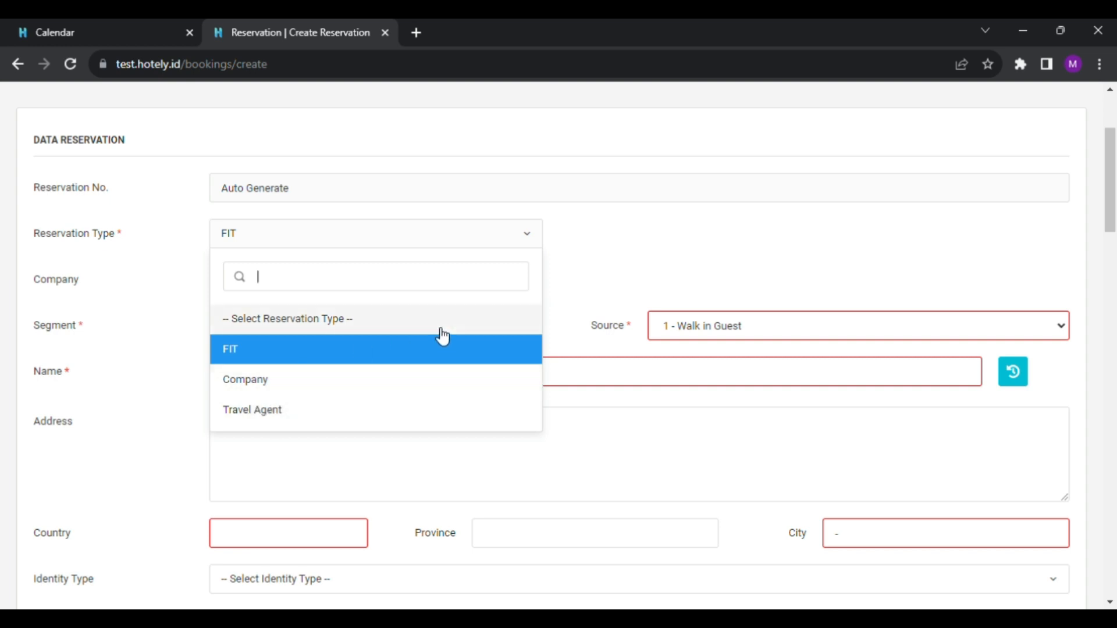
left_click(625, 242)
scroll(623, 241, "up", 3)
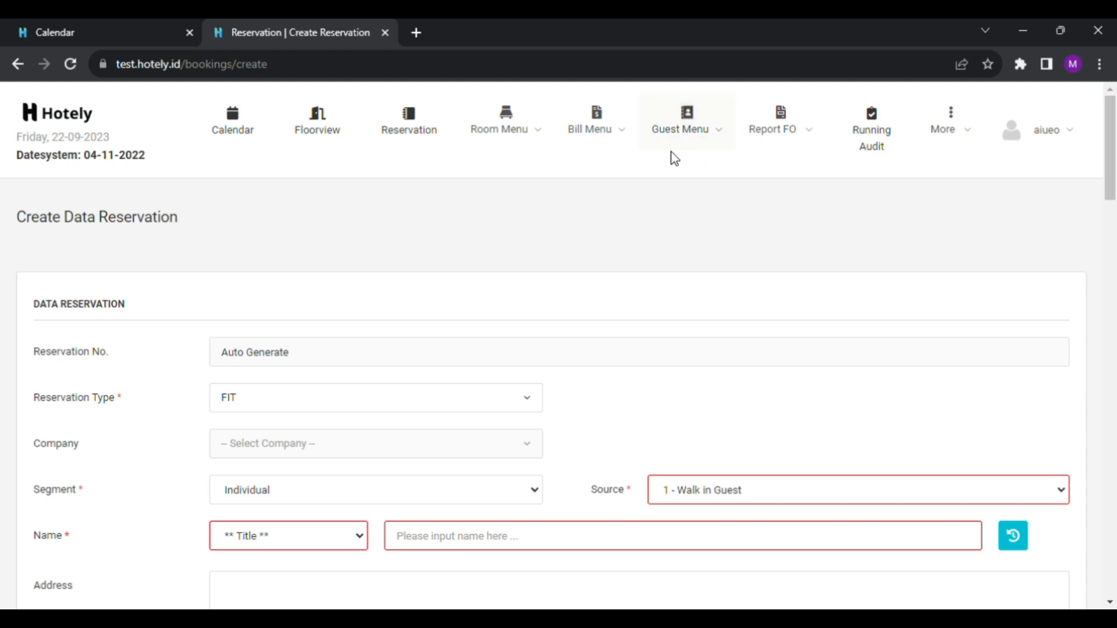
left_click(707, 137)
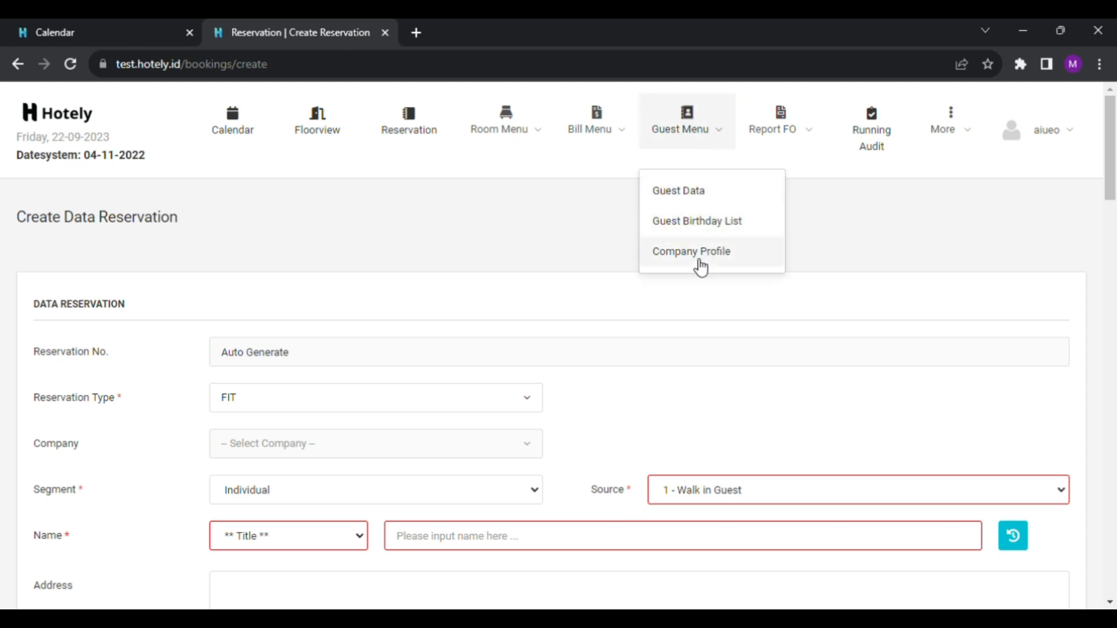
left_click(306, 407)
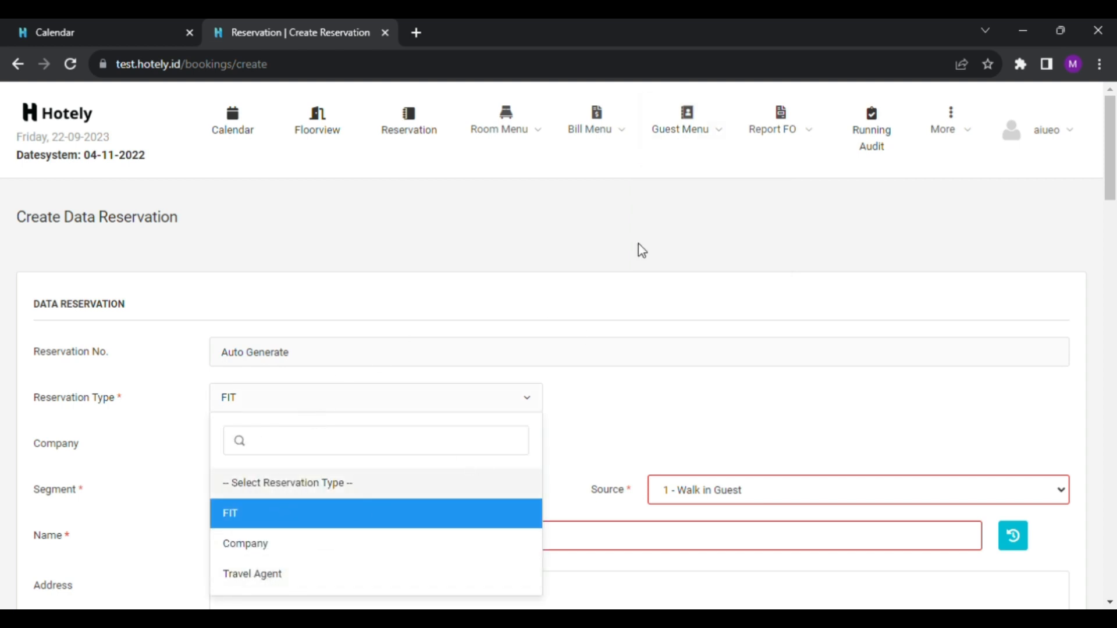
left_click(703, 143)
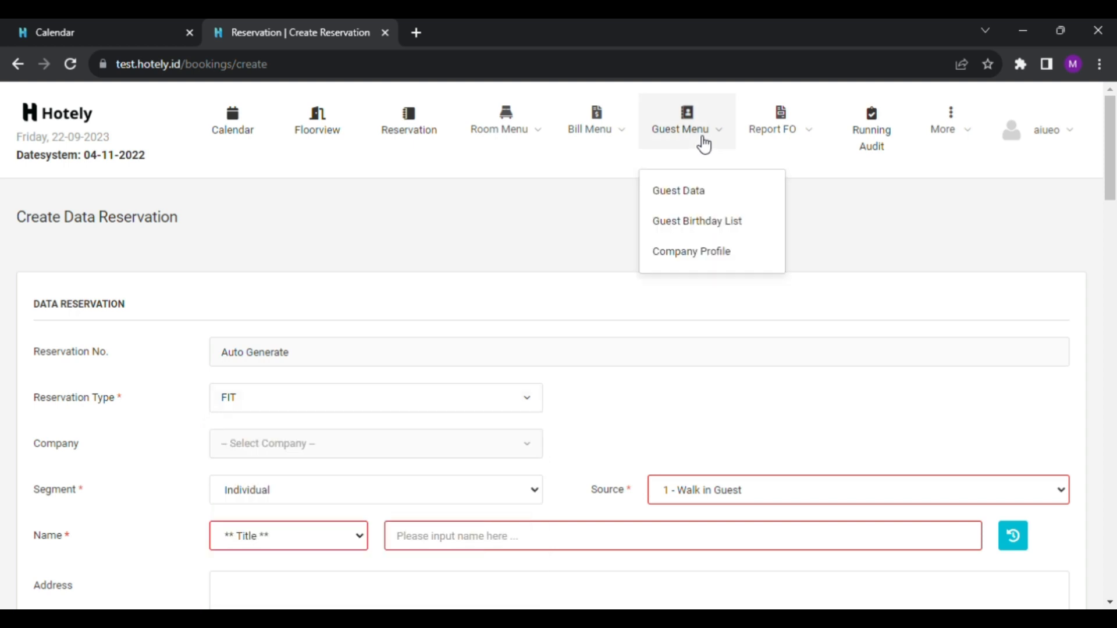
left_click(535, 247)
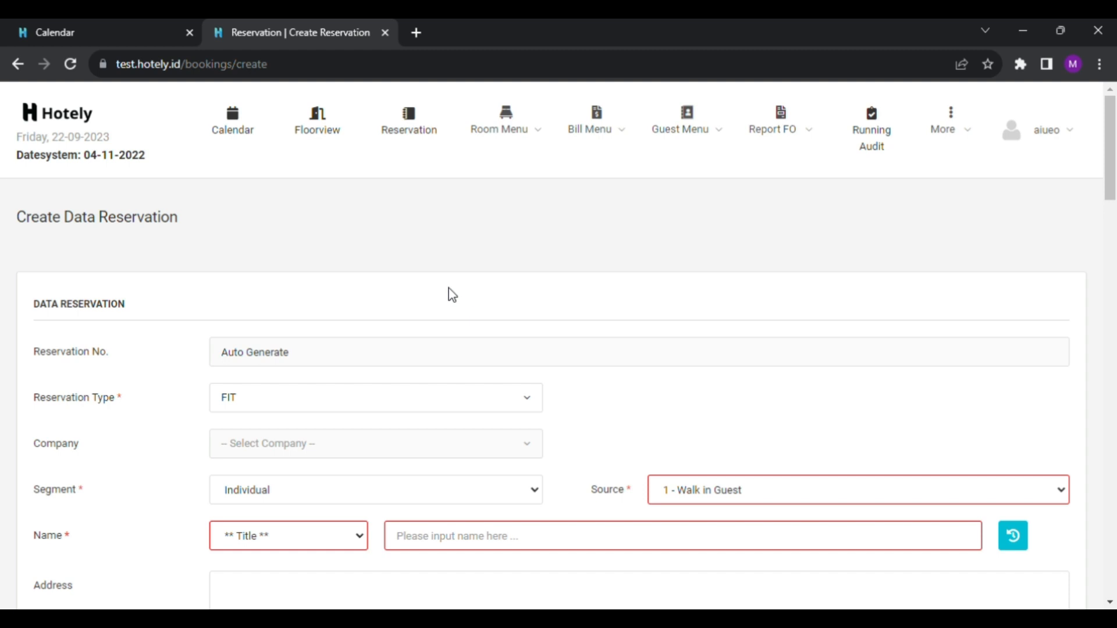
Set the reservation's segment to Walkin and enter the guest as Mr Test5.
scroll(452, 293, "down", 3)
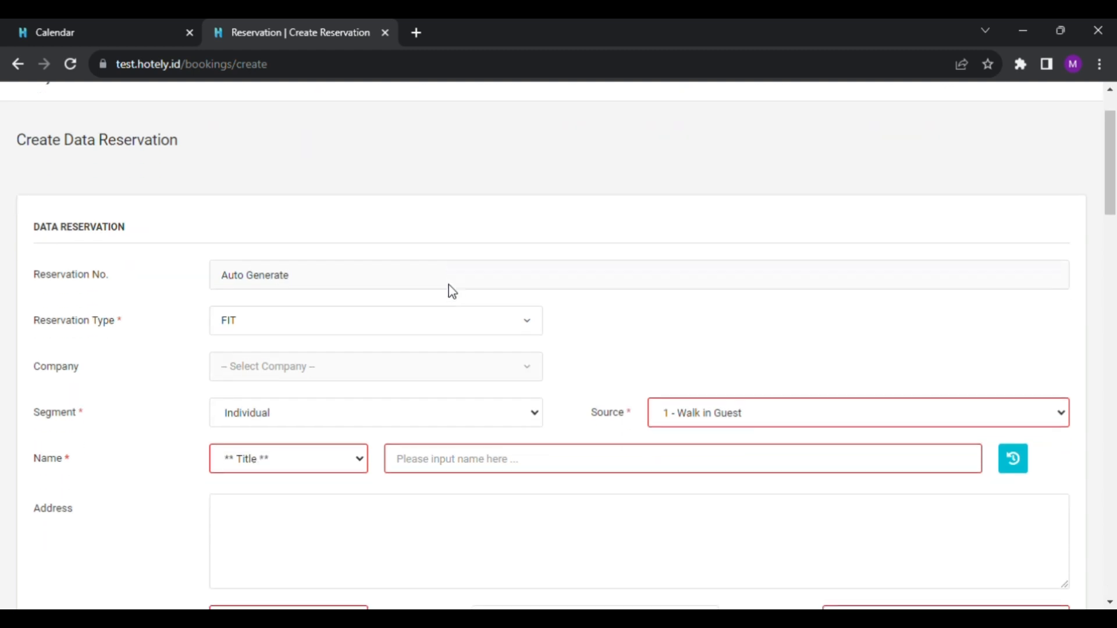
scroll(278, 407, "down", 1)
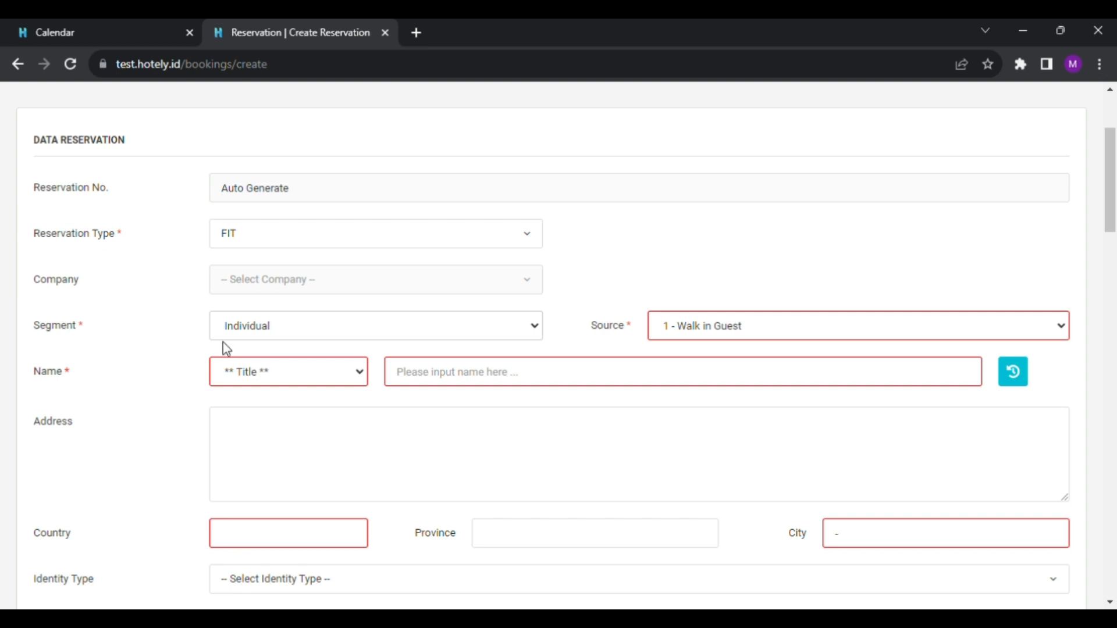
left_click(298, 448)
left_click(275, 406)
left_click(472, 384)
type("Test ")
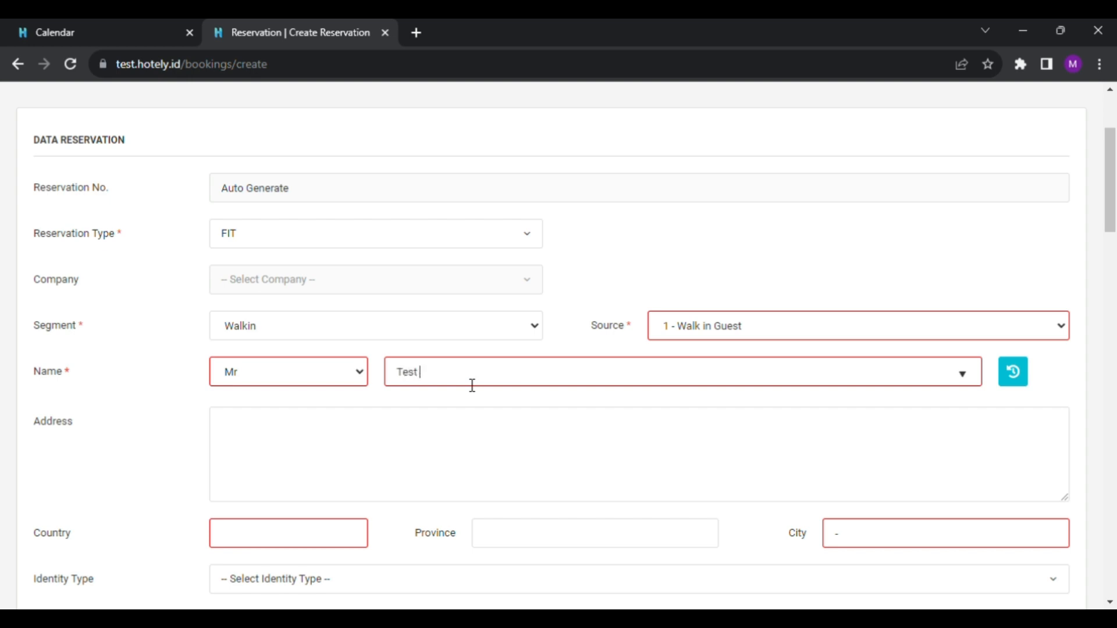
type("5")
left_click(423, 371)
key("BackSpace")
left_click(425, 415)
scroll(135, 399, "down", 3)
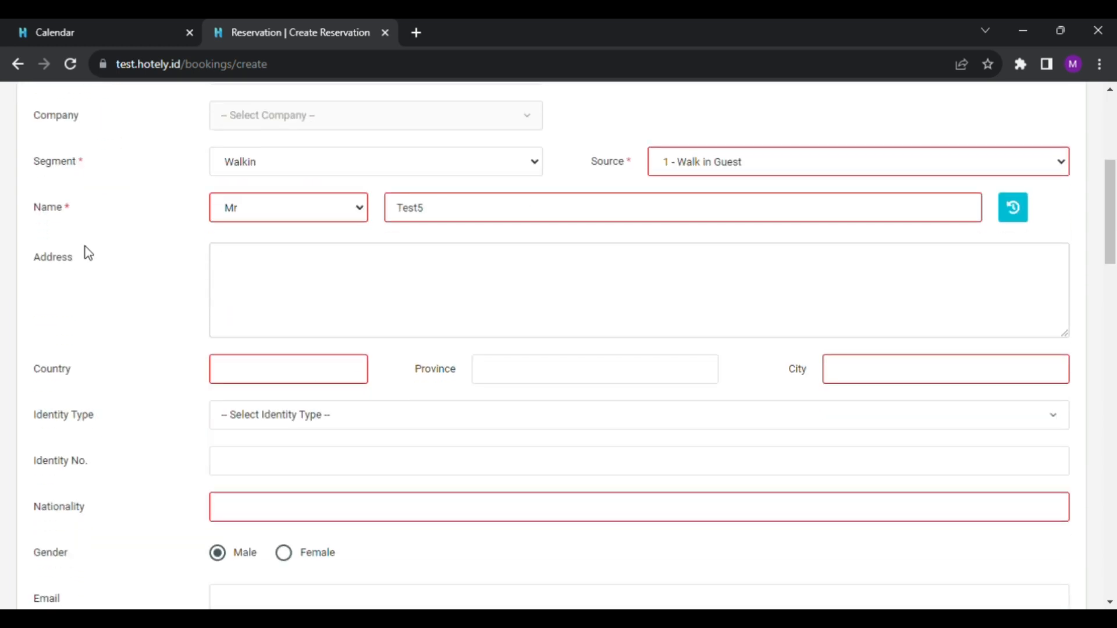
Set the room's reservation dates from 10-11-2022 to 11-11-2022.
scroll(122, 319, "down", 2)
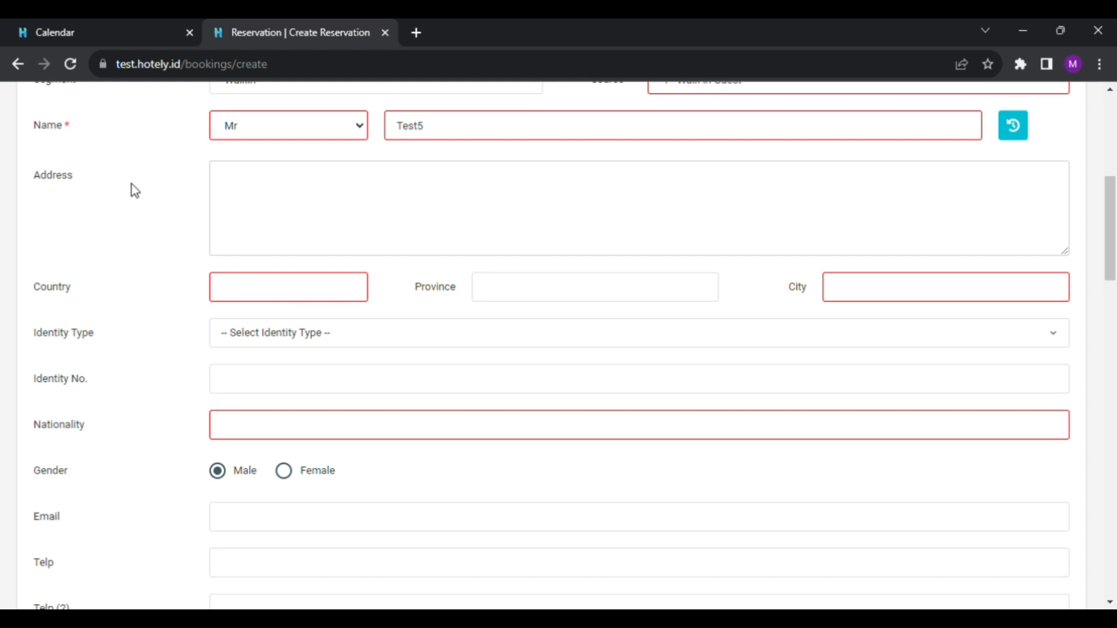
scroll(140, 256, "down", 3)
scroll(142, 256, "up", 4)
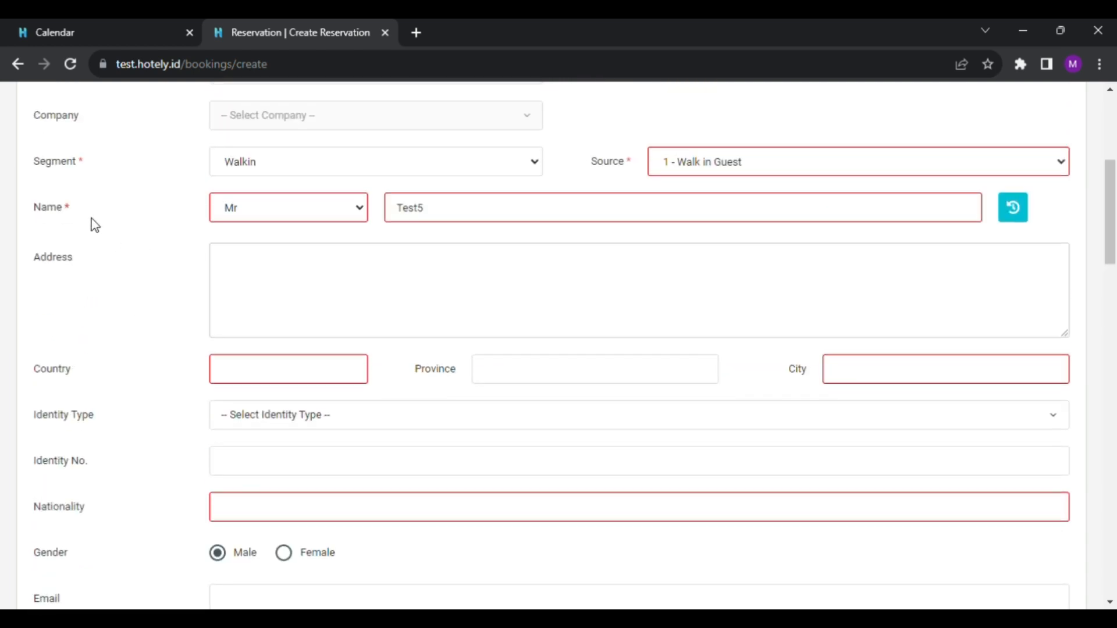
scroll(174, 299, "down", 10)
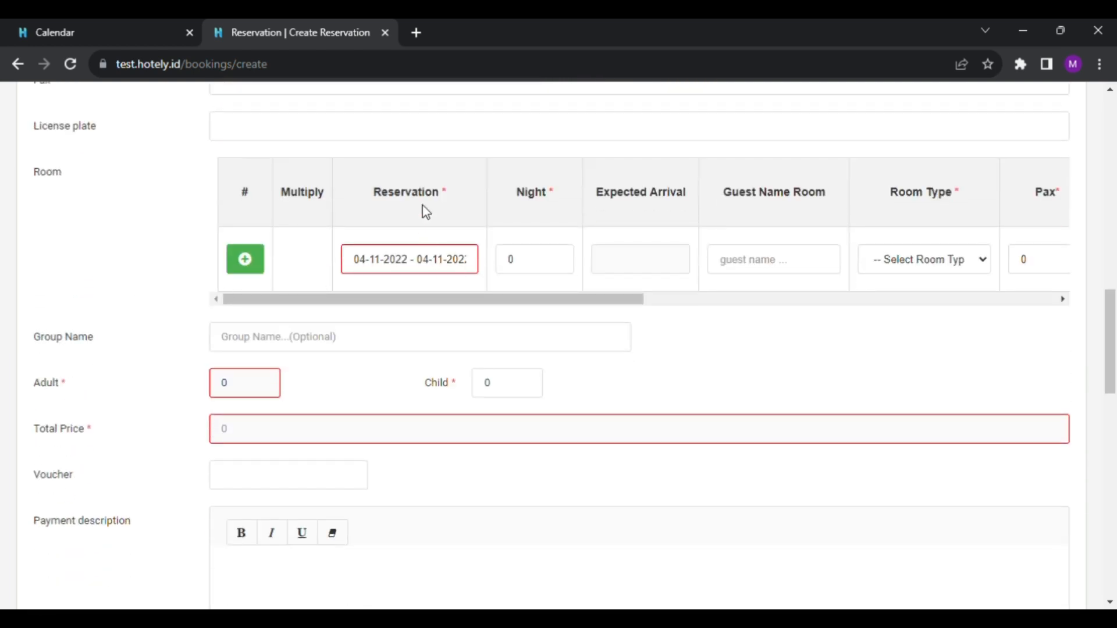
left_click(432, 265)
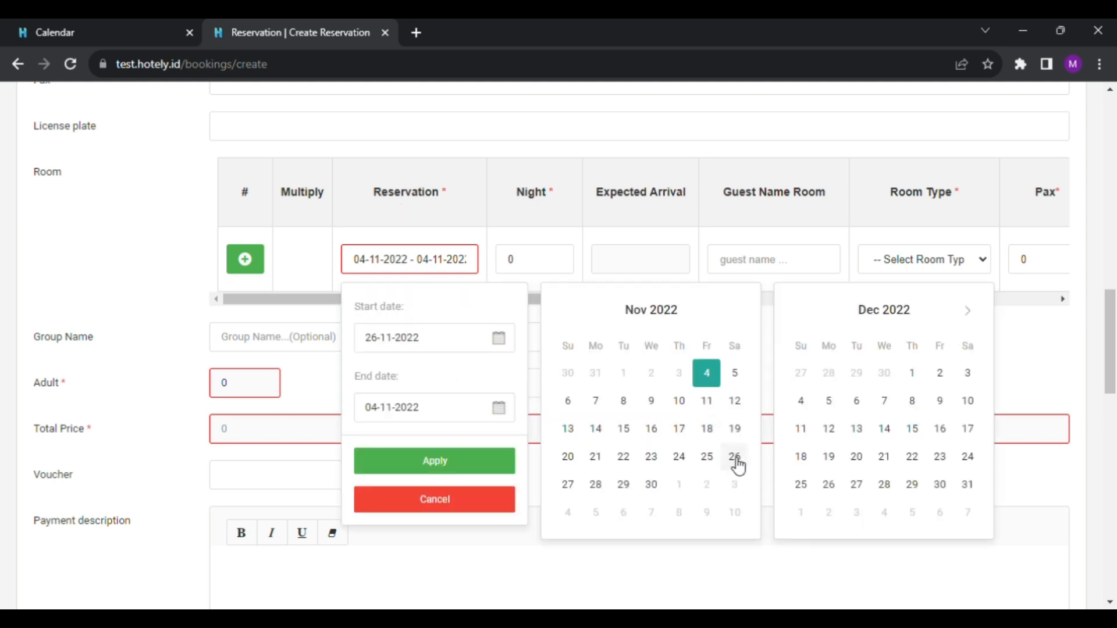
left_click(687, 409)
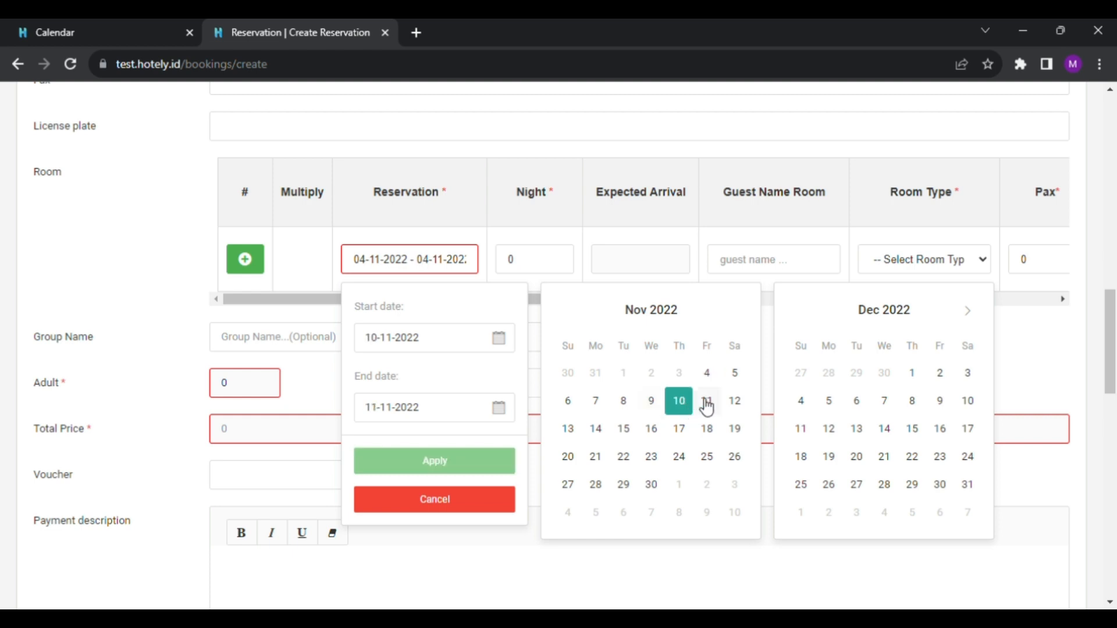
left_click(708, 404)
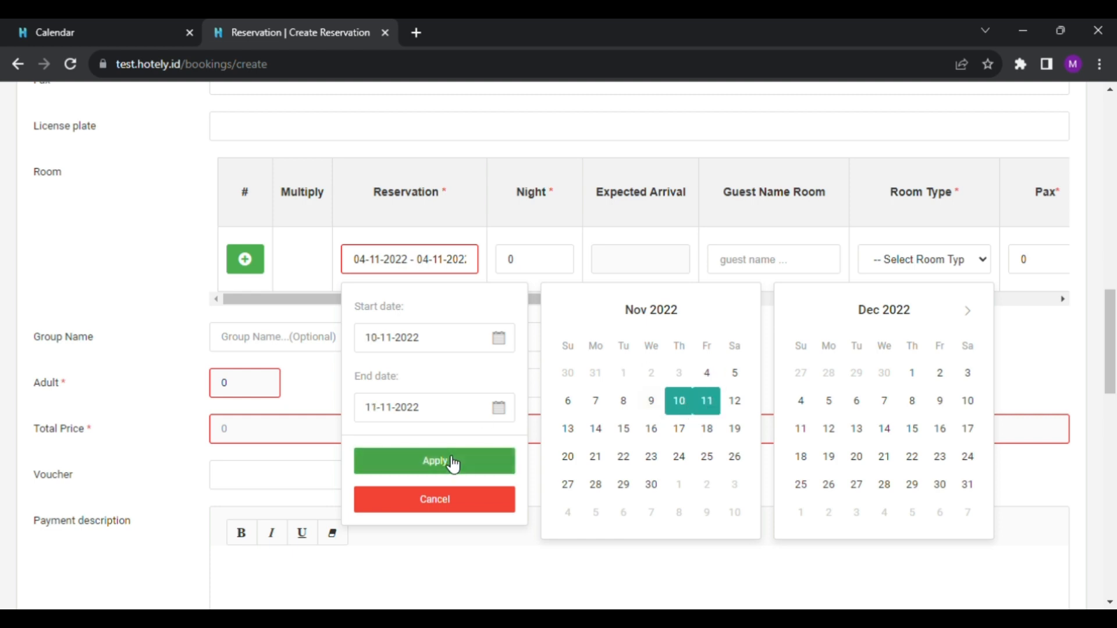
left_click(539, 287)
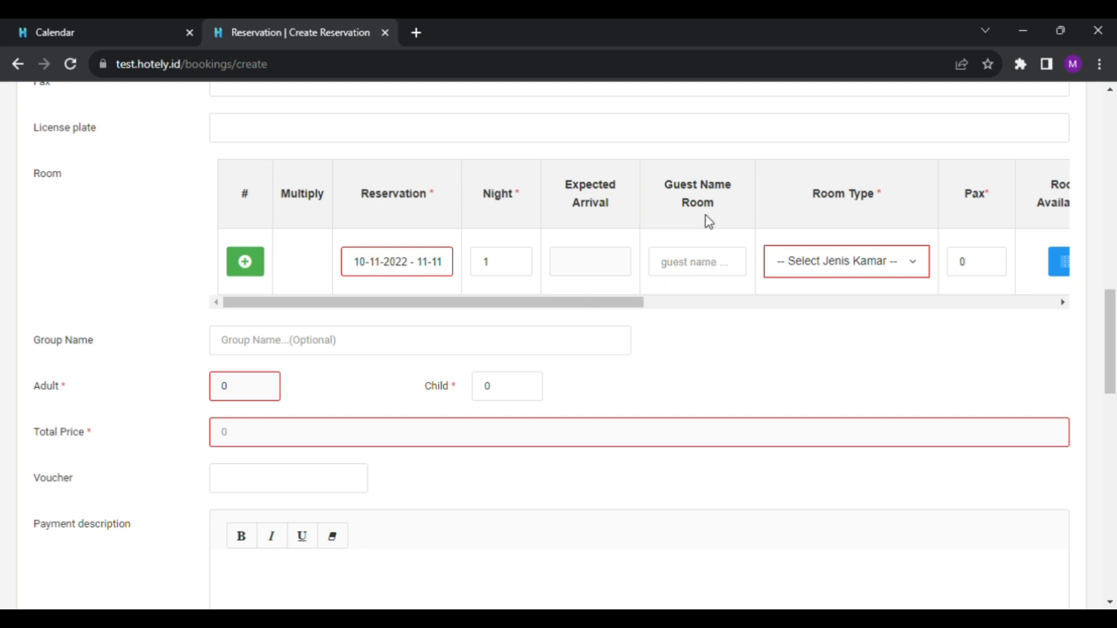
Review the available room types and choose Deluxe King - Smoking (2 Orang) for the room.
double_click(519, 198)
left_click_drag(522, 303, 676, 309)
left_click(570, 266)
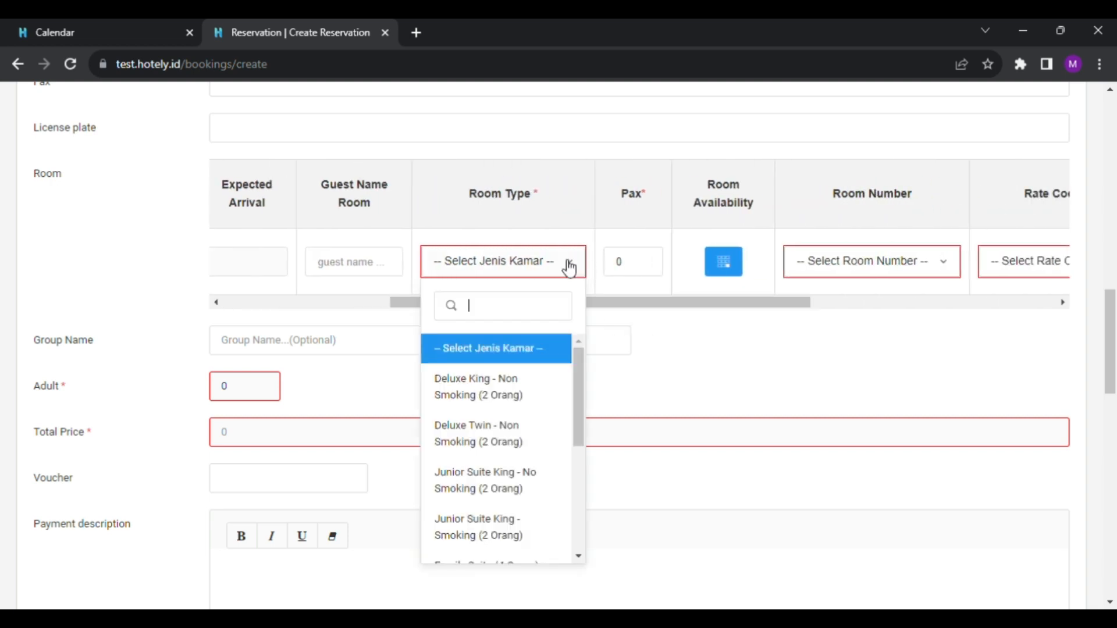
scroll(550, 291, "down", 2)
scroll(551, 337, "down", 1)
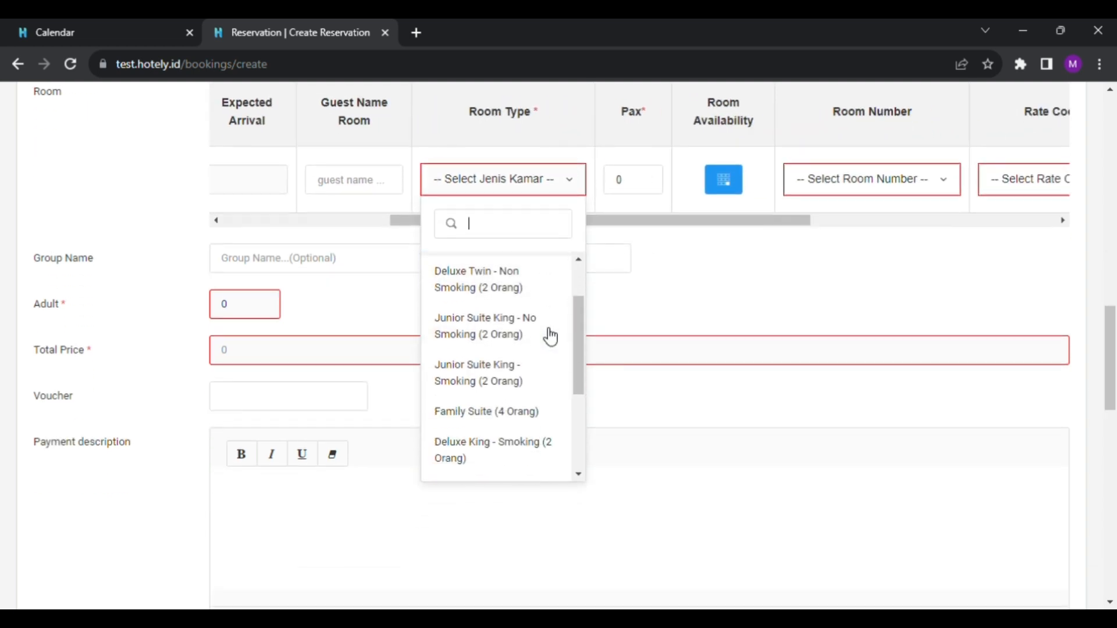
scroll(550, 335, "down", 2)
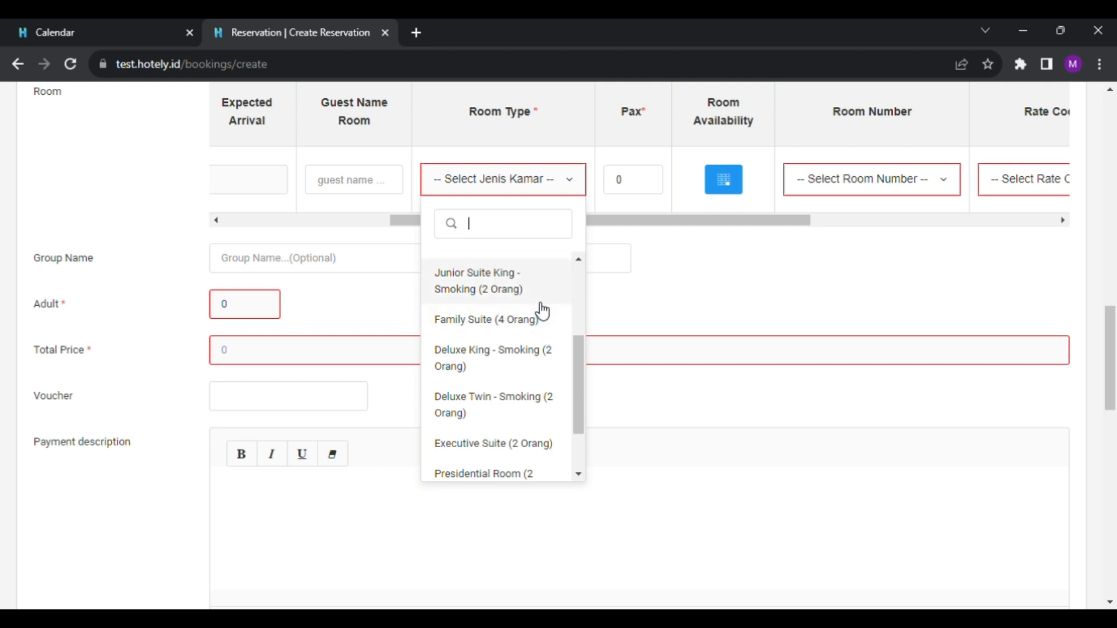
scroll(542, 311, "up", 1)
scroll(542, 311, "up", 2)
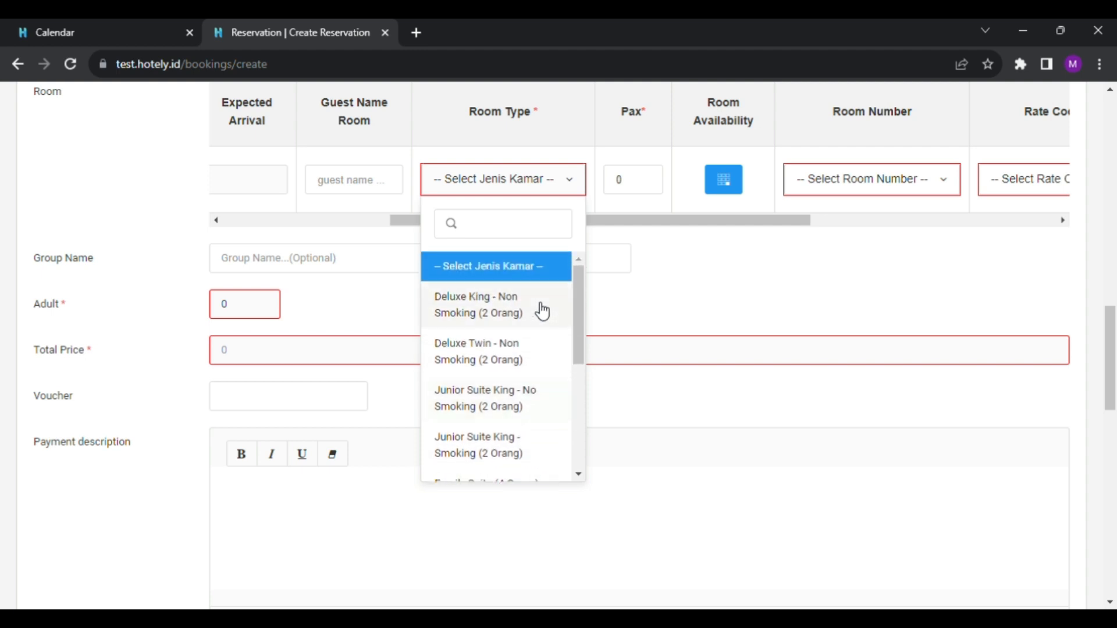
scroll(538, 317, "down", 3)
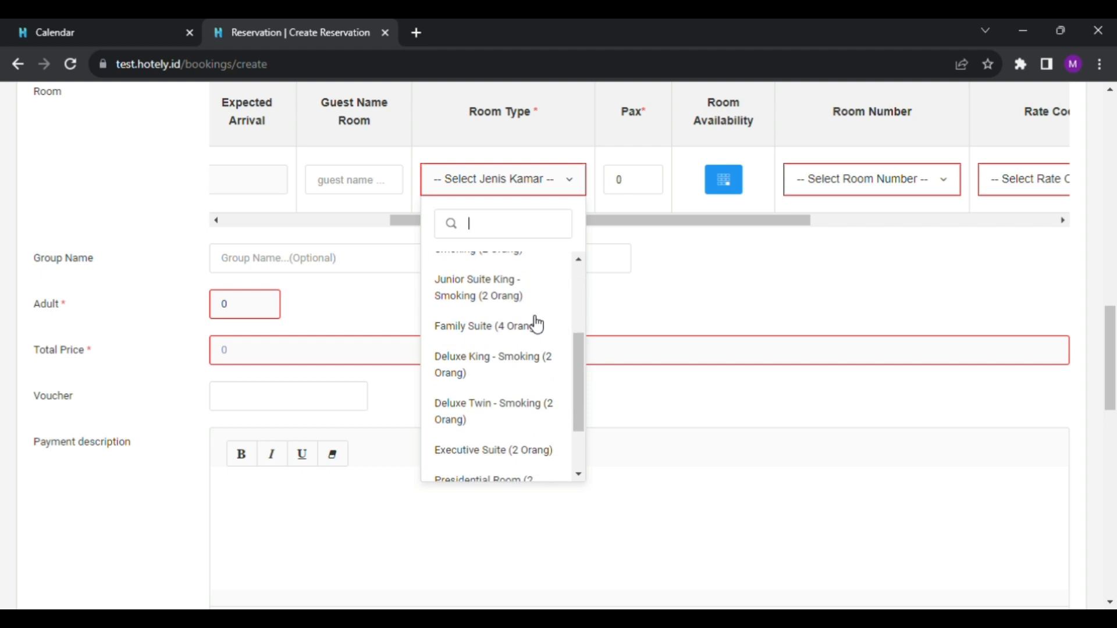
left_click(495, 361)
Assign room number 607 and the rate code Rate WIG/RO/2 to the Deluxe King room.
left_click(885, 185)
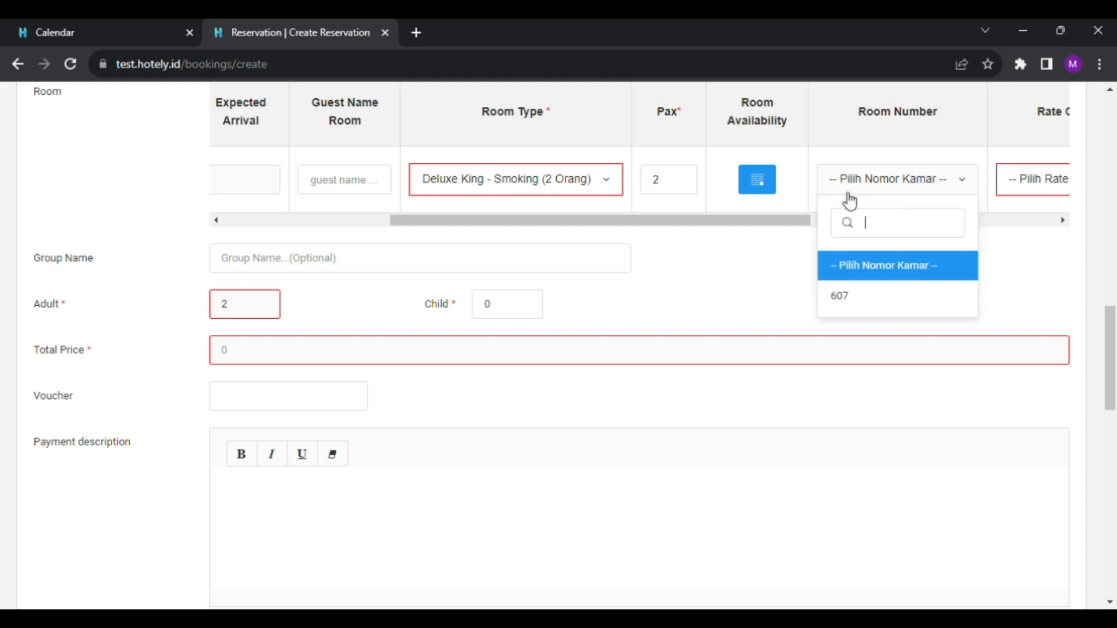
left_click(856, 303)
left_click_drag(797, 225, 889, 230)
left_click(885, 195)
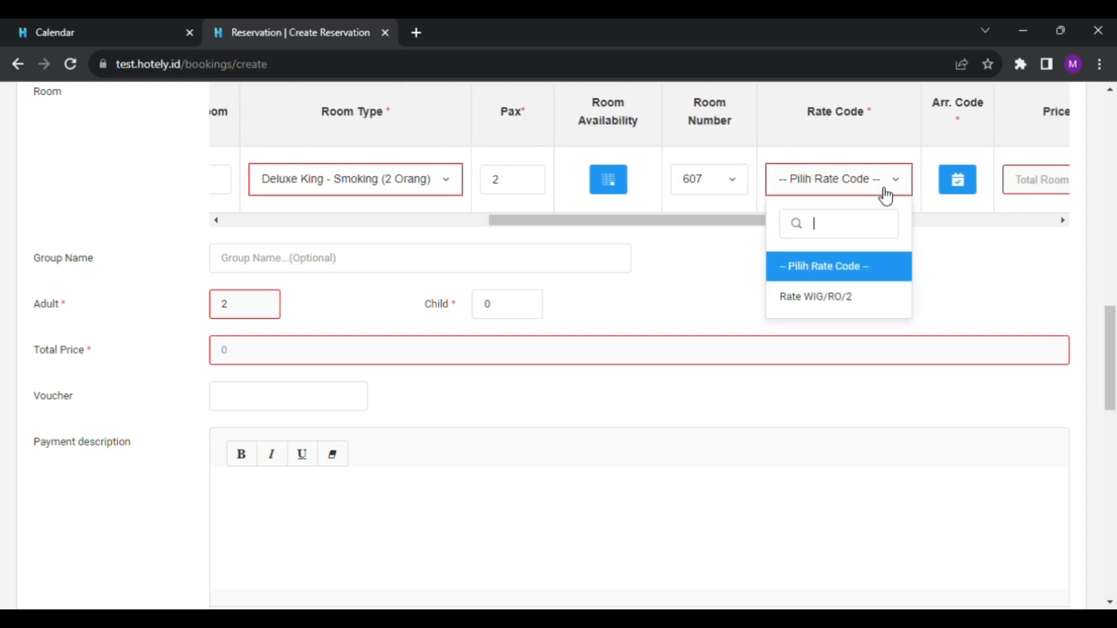
left_click(845, 307)
scroll(805, 287, "up", 1)
left_click_drag(739, 310, 801, 312)
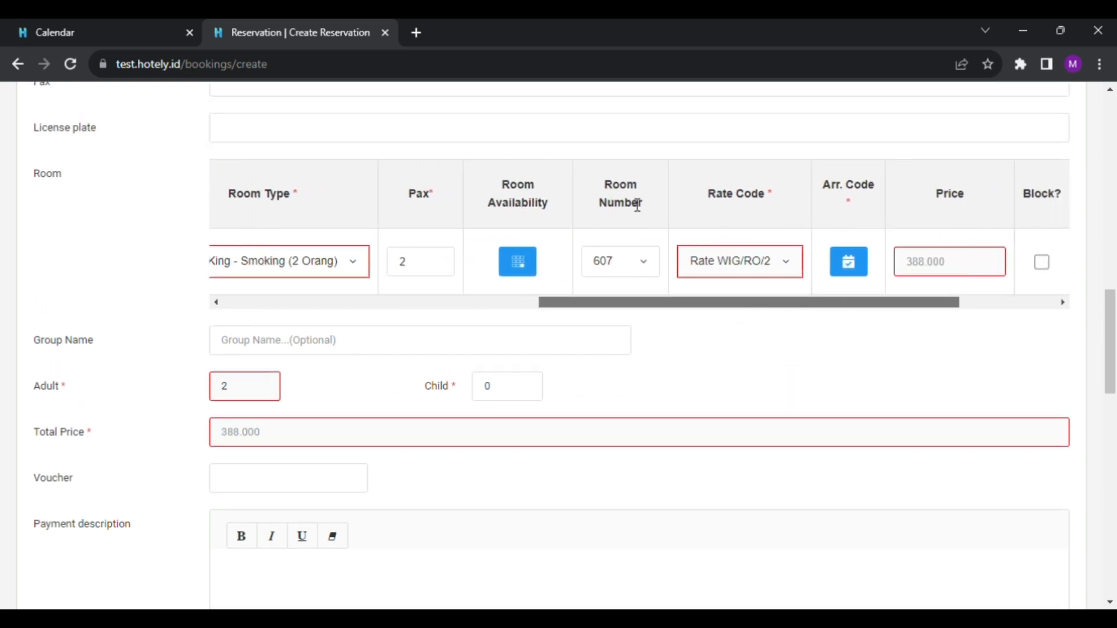
Clear the assigned room number so the room selection is left at Pilih Nomor Kamar.
left_click(653, 272)
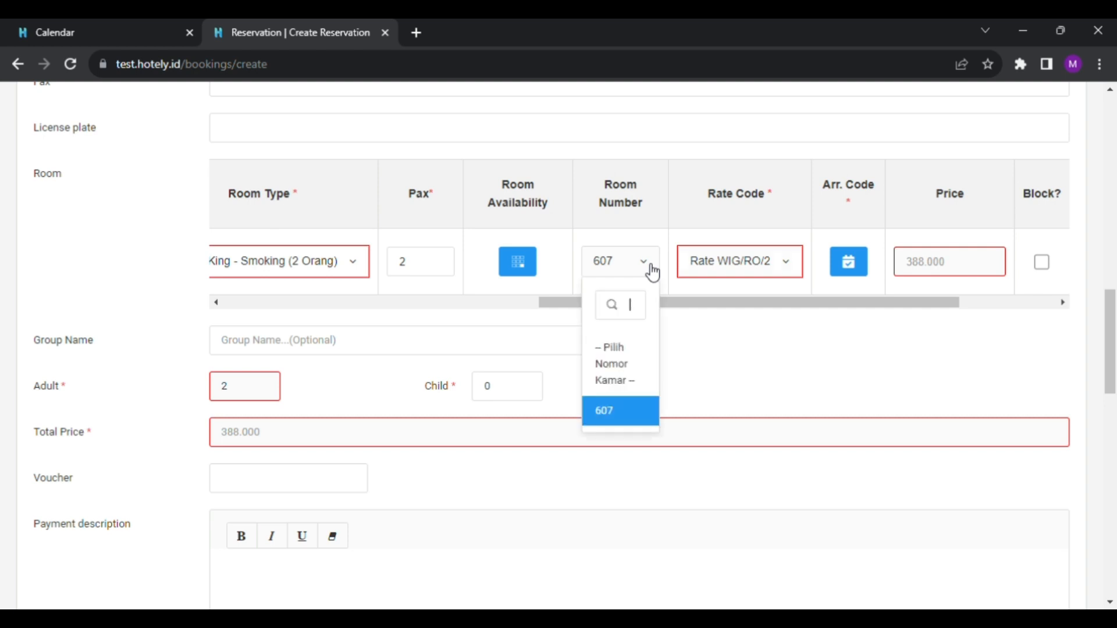
left_click(634, 377)
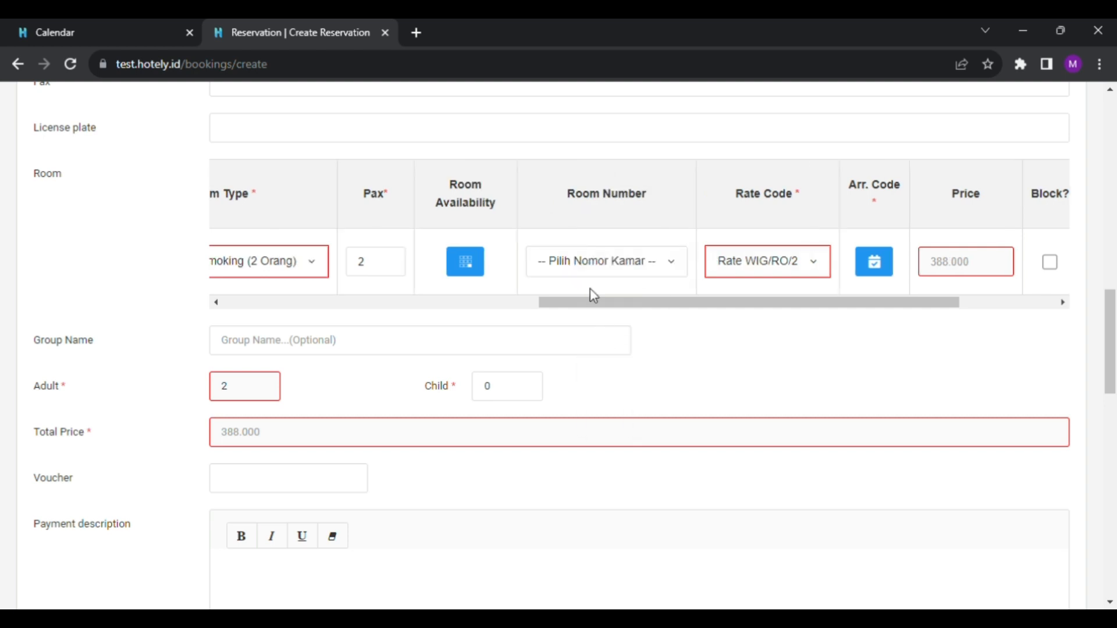
left_click_drag(598, 303, 790, 312)
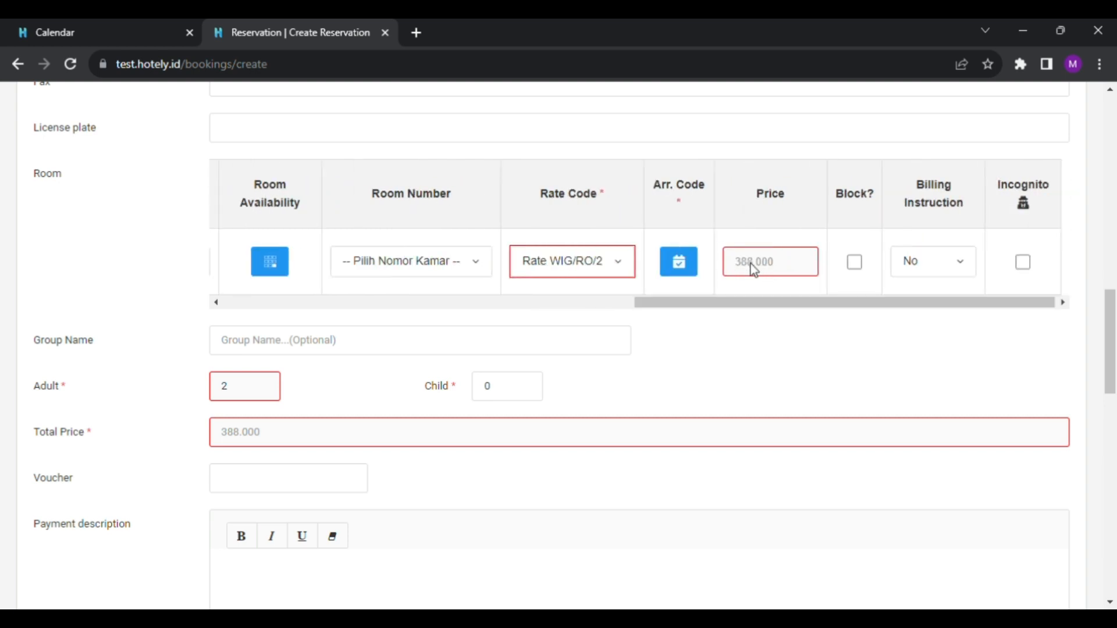
Set the local rate in the room's arrangement details to 400.000 and close them.
left_click(695, 269)
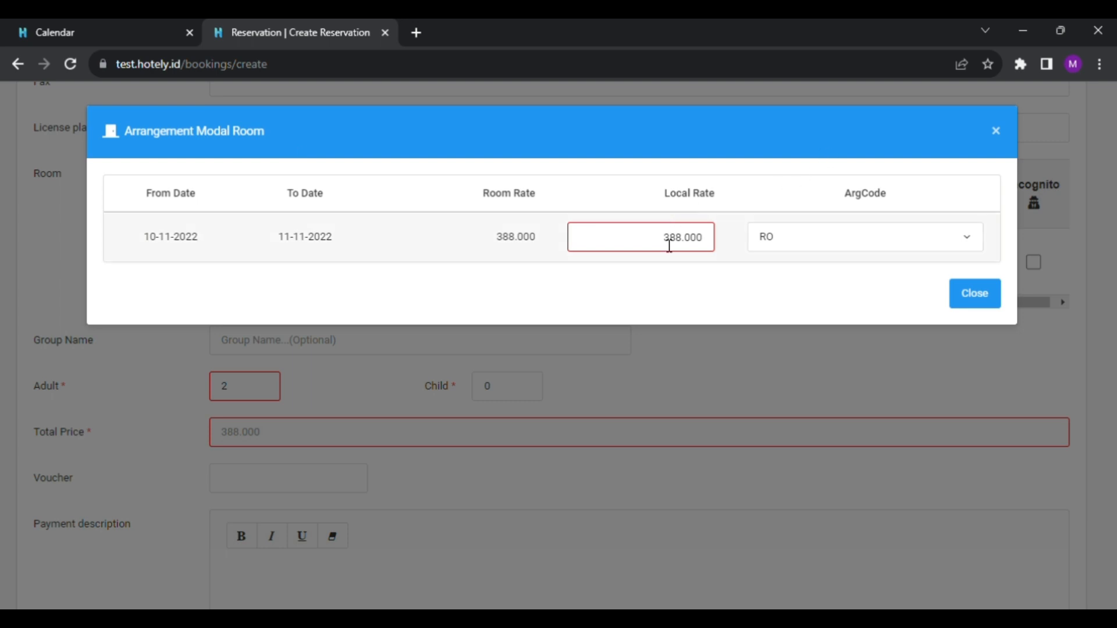
left_click_drag(668, 245, 717, 246)
type("400.000")
left_click(976, 300)
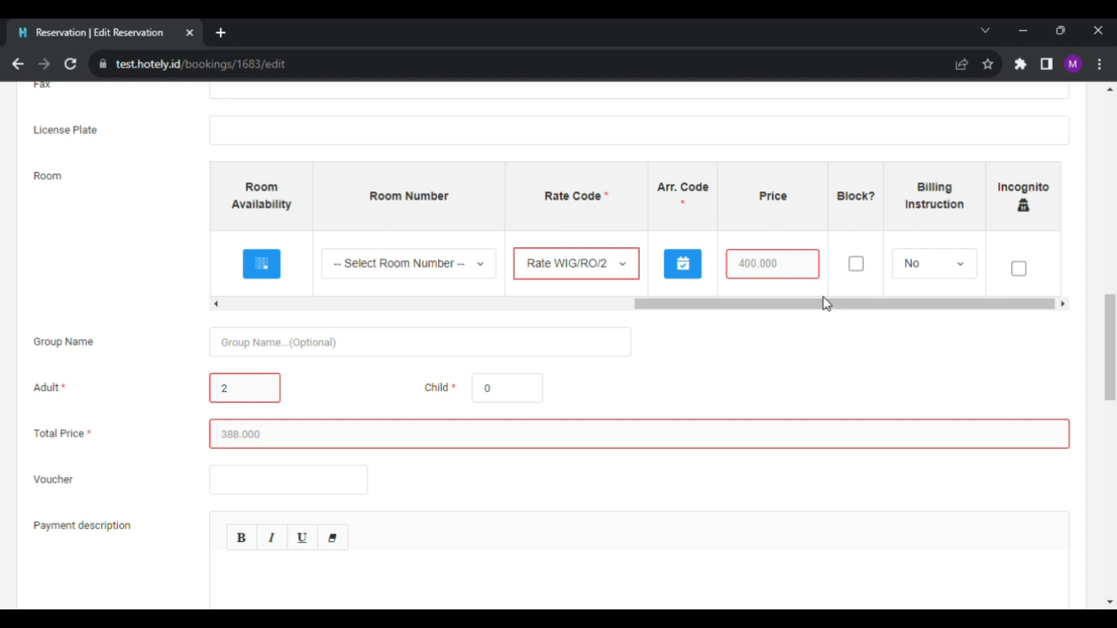
Add several blank room rows below the Deluxe King room in the reservation's room table.
scroll(827, 304, "left", 10)
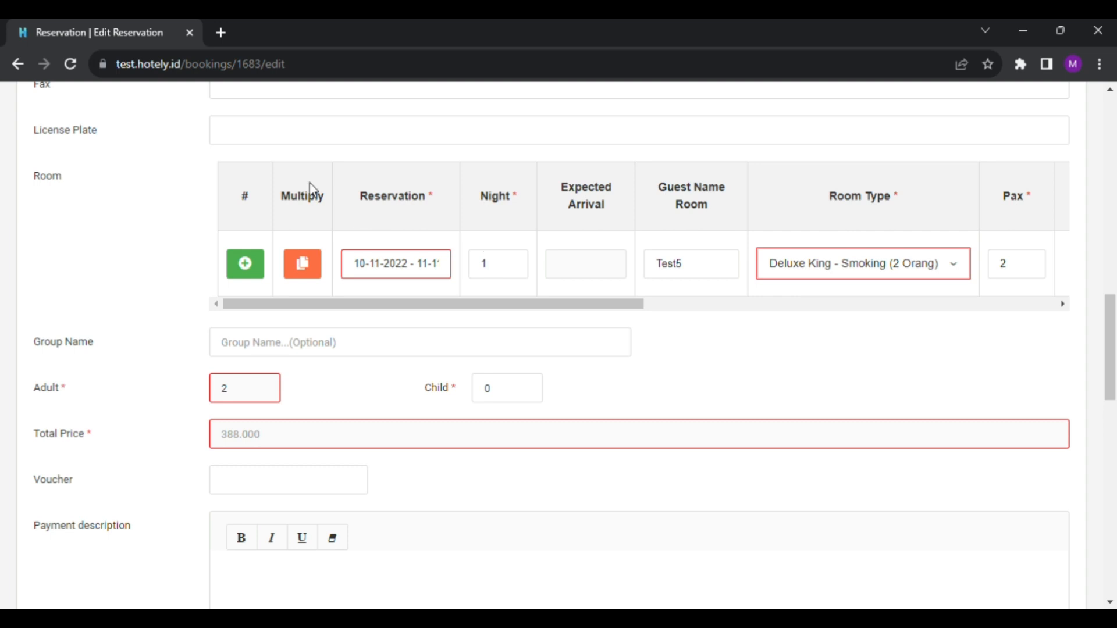
left_click(249, 270)
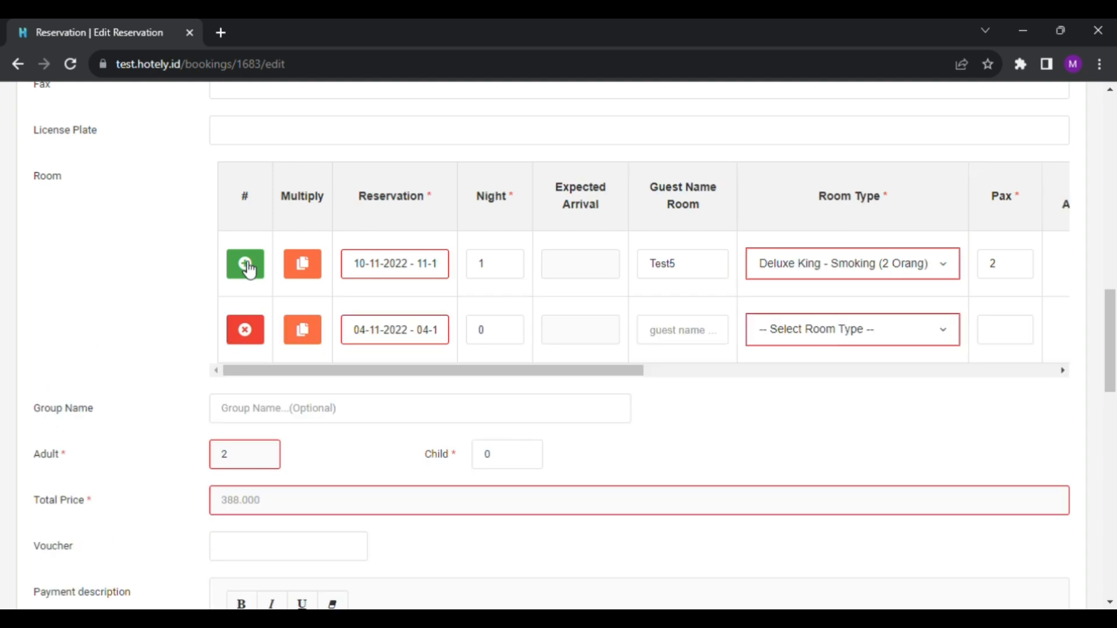
left_click(249, 270)
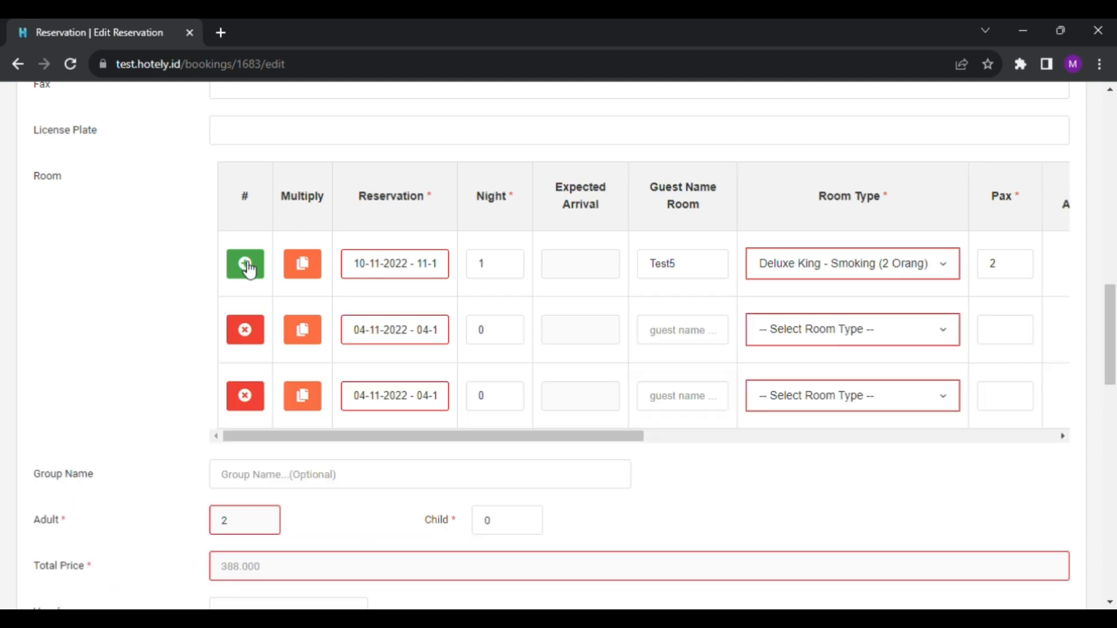
left_click(250, 270)
left_click(249, 270)
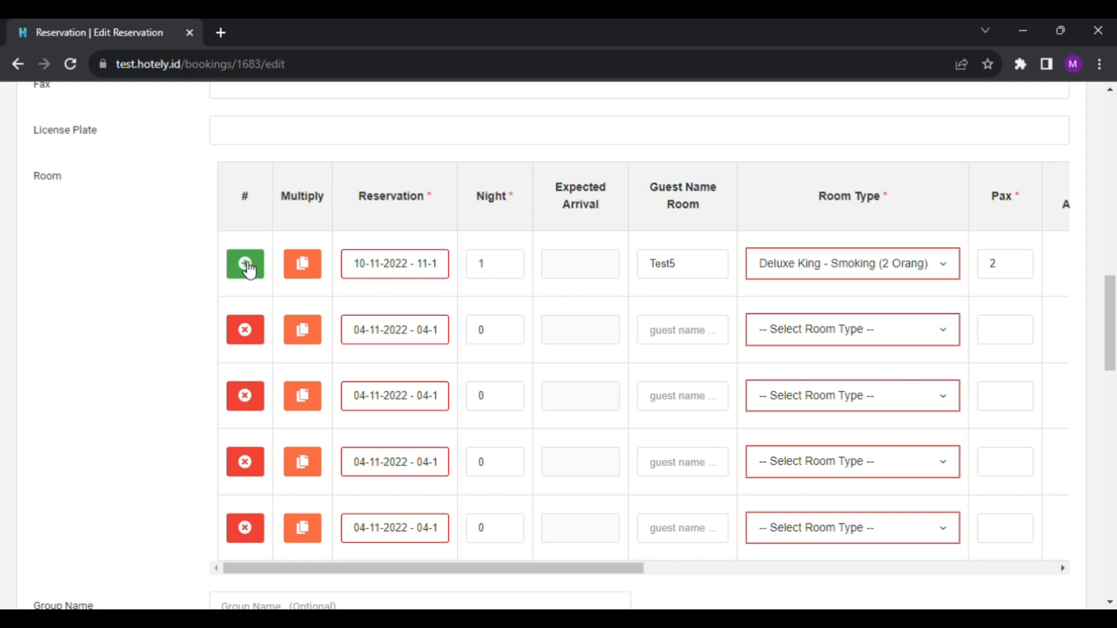
left_click(250, 270)
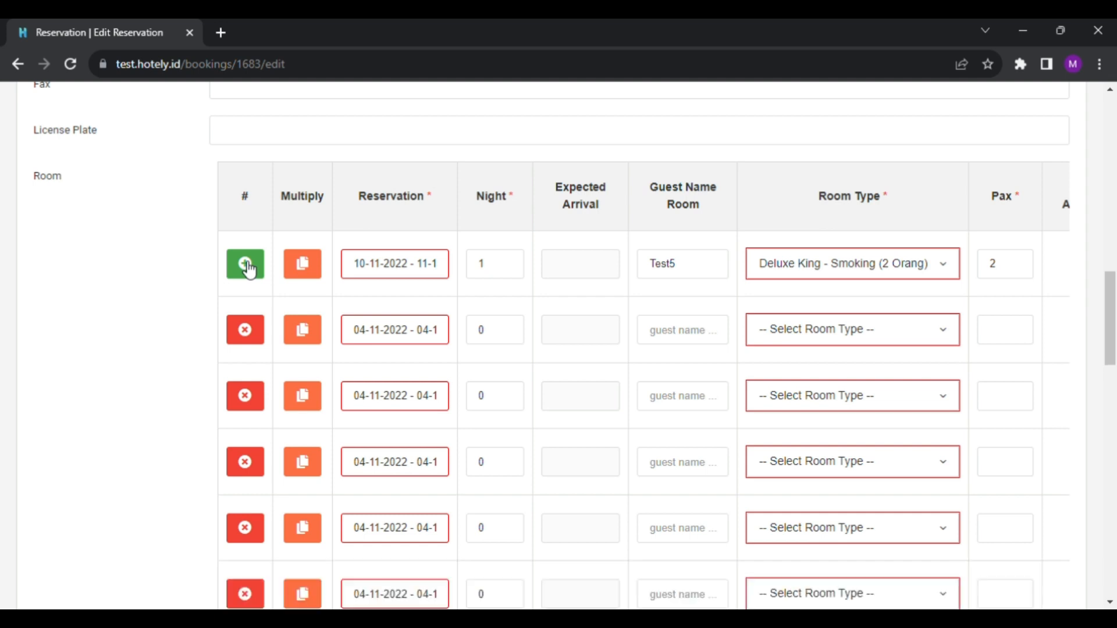
scroll(247, 326, "down", 6)
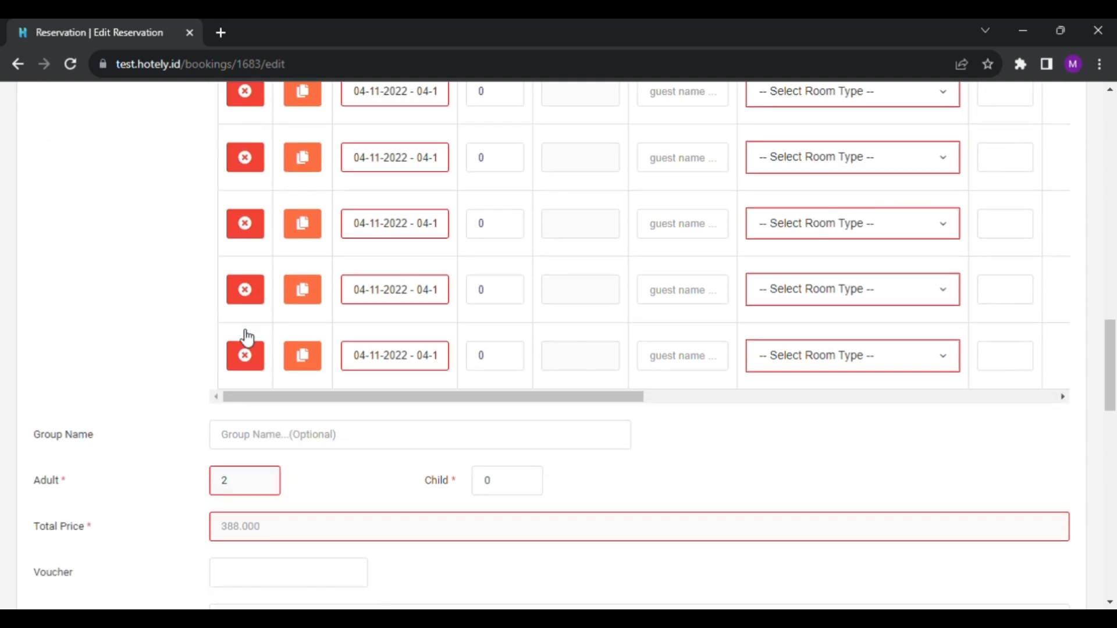
Remove the surplus blank room rows, keeping only one below the Deluxe King room.
scroll(246, 338, "up", 3)
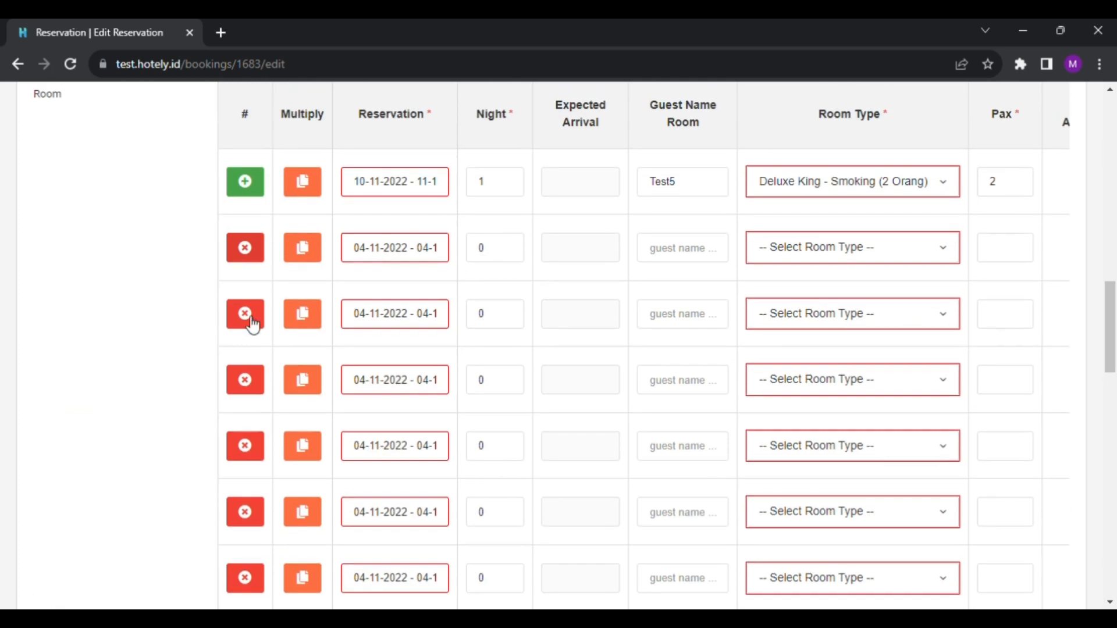
left_click(256, 256)
left_click(256, 256)
left_click(256, 256)
left_click(255, 256)
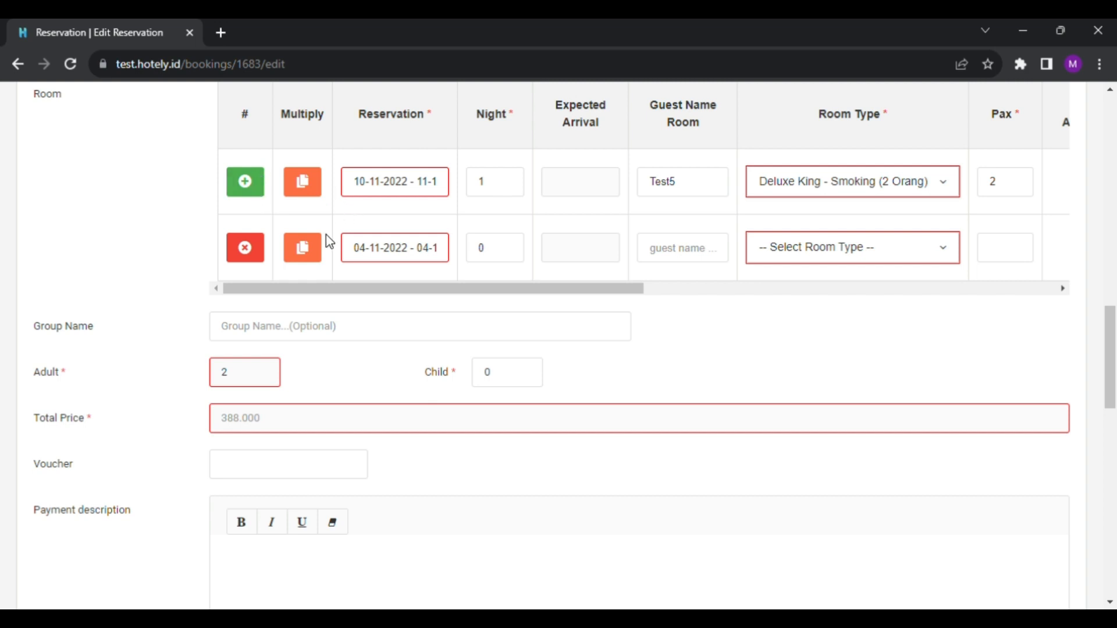
Set the second room's dates from 10-11-2022 to 11-11-2022 and its type to Deluxe Twin - Non Smoking (2 Orang).
left_click(386, 256)
left_click(679, 390)
left_click(706, 389)
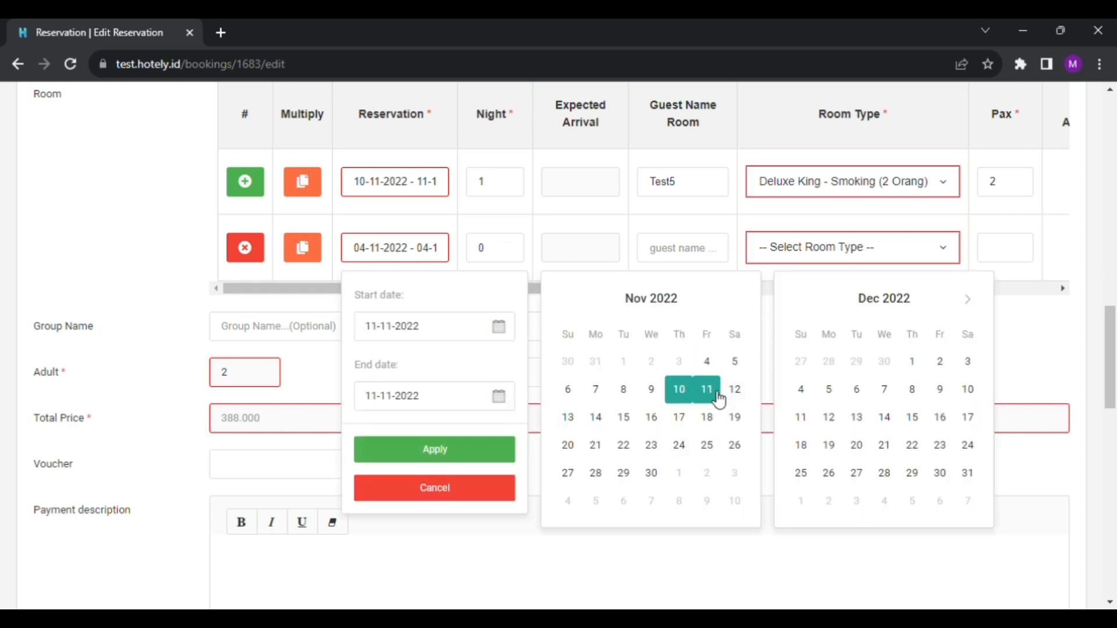
left_click(653, 252)
left_click(826, 249)
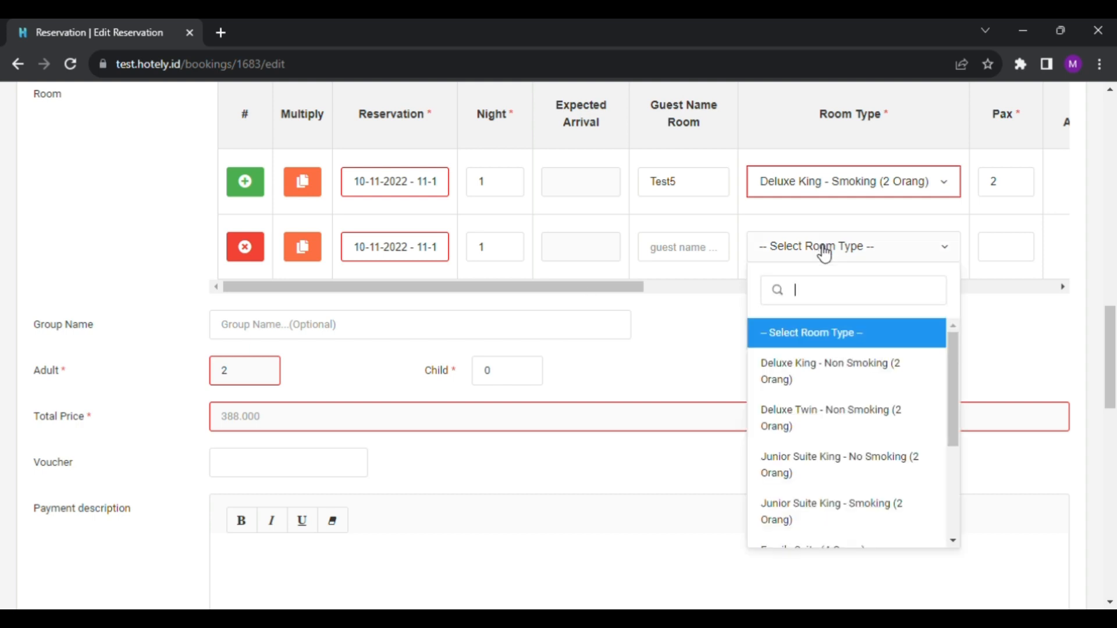
left_click(832, 420)
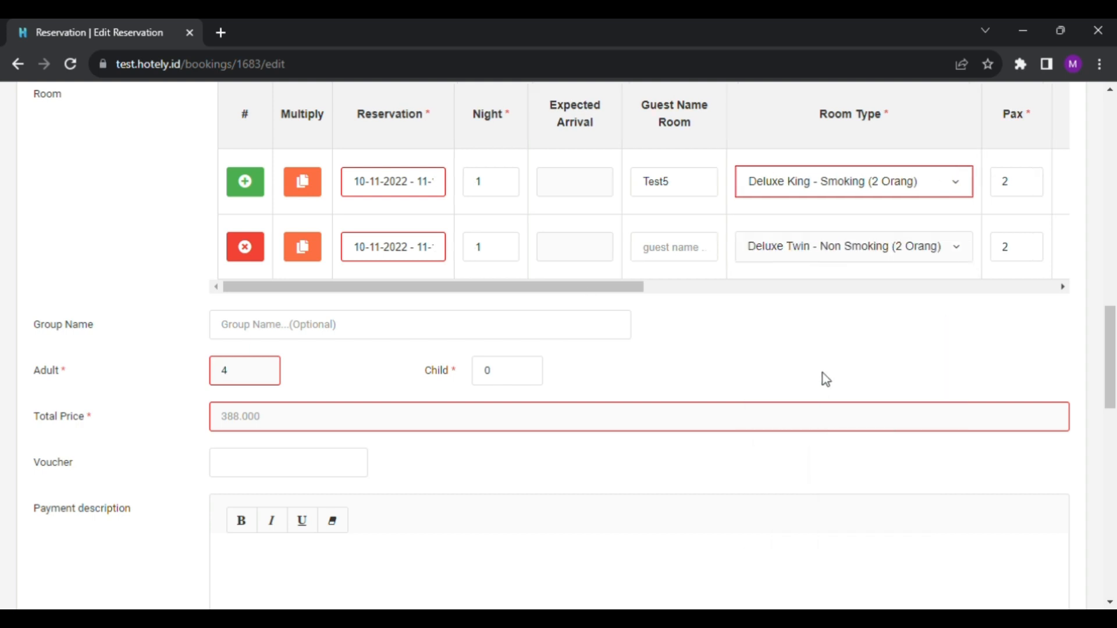
Set the rate code of the second room, the Deluxe Twin - Non Smoking, to Rate WIG/RO/2.
scroll(729, 253, "right", 5)
scroll(726, 247, "right", 4)
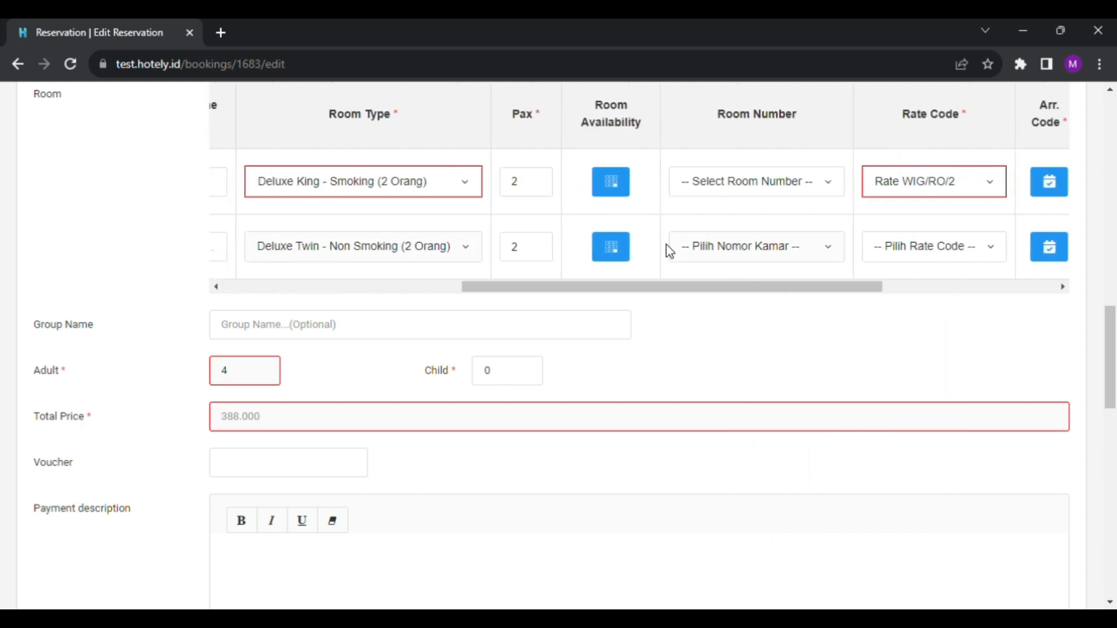
scroll(905, 244, "down", 3)
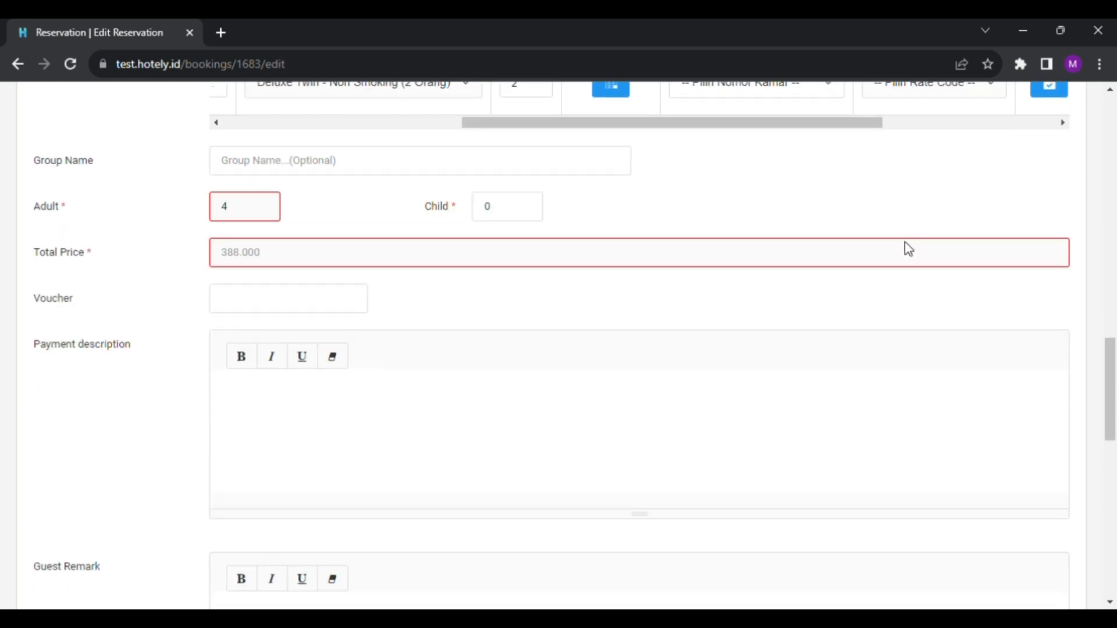
scroll(901, 262, "up", 4)
scroll(861, 302, "right", 4)
left_click(722, 333)
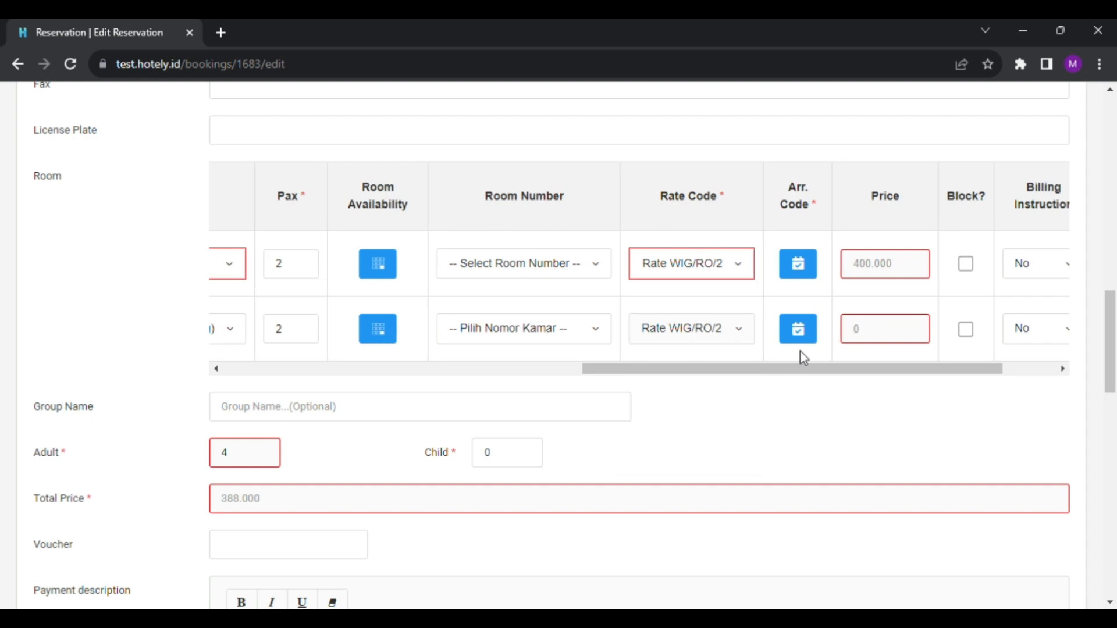
Set the local rate in the second room's arrangement details to 40.000 and close them.
scroll(731, 358, "left", 7)
scroll(735, 356, "right", 8)
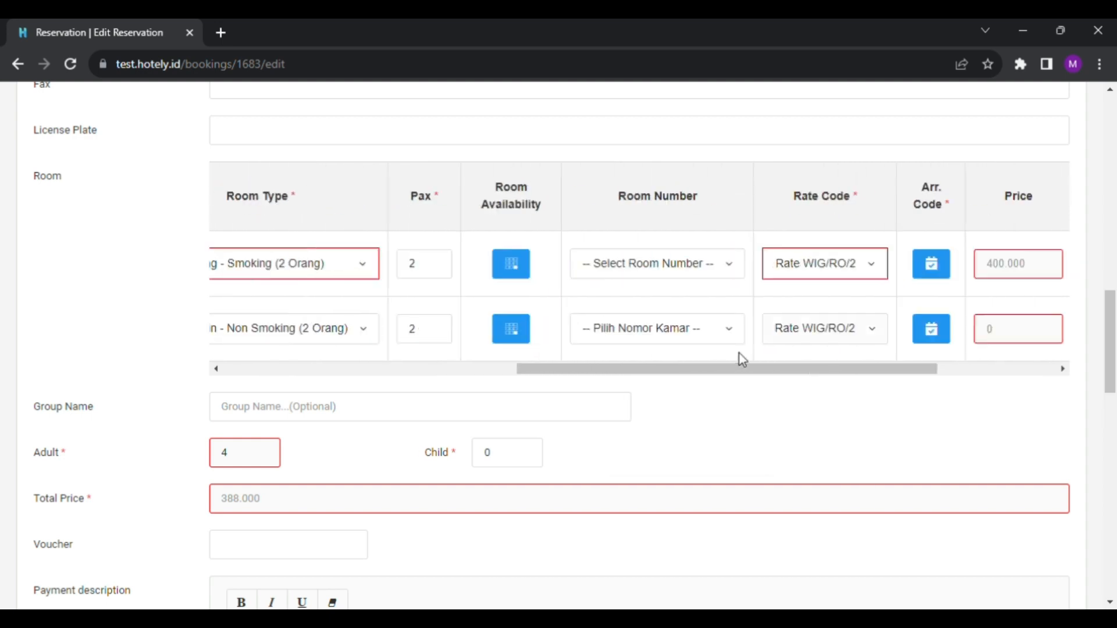
scroll(732, 330, "down", 1)
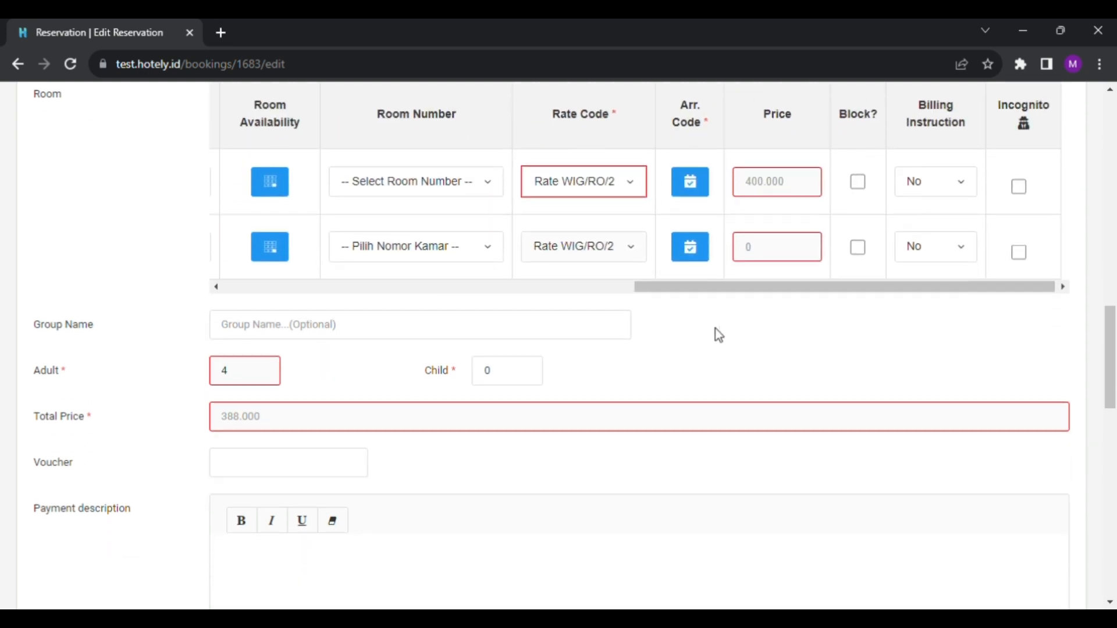
left_click(700, 241)
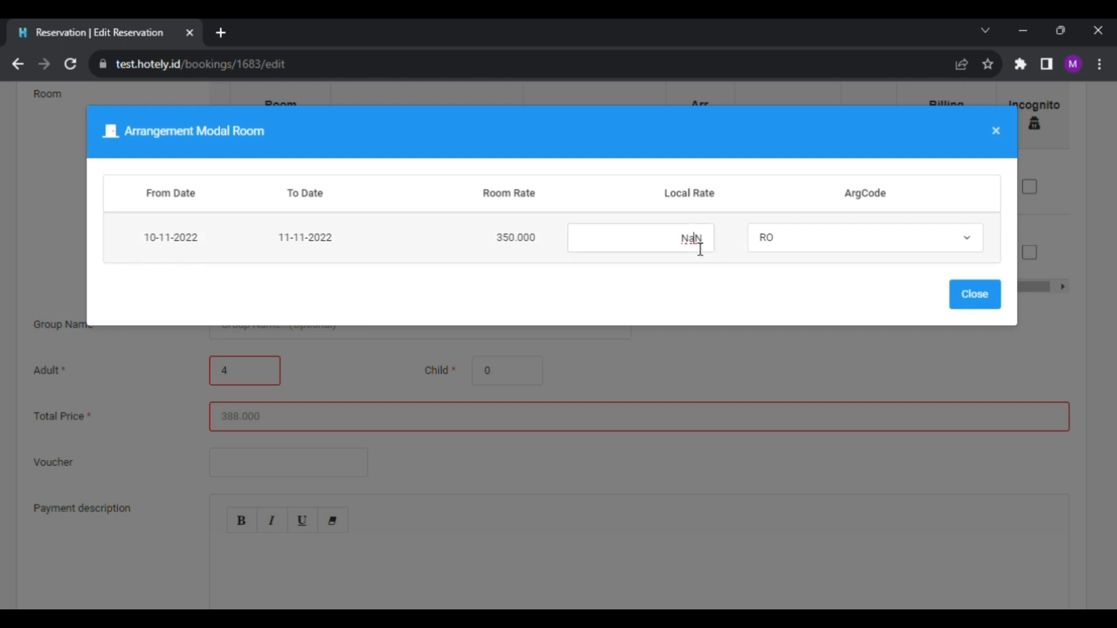
double_click(700, 249)
key("BackSpace")
type("400000")
left_click(984, 304)
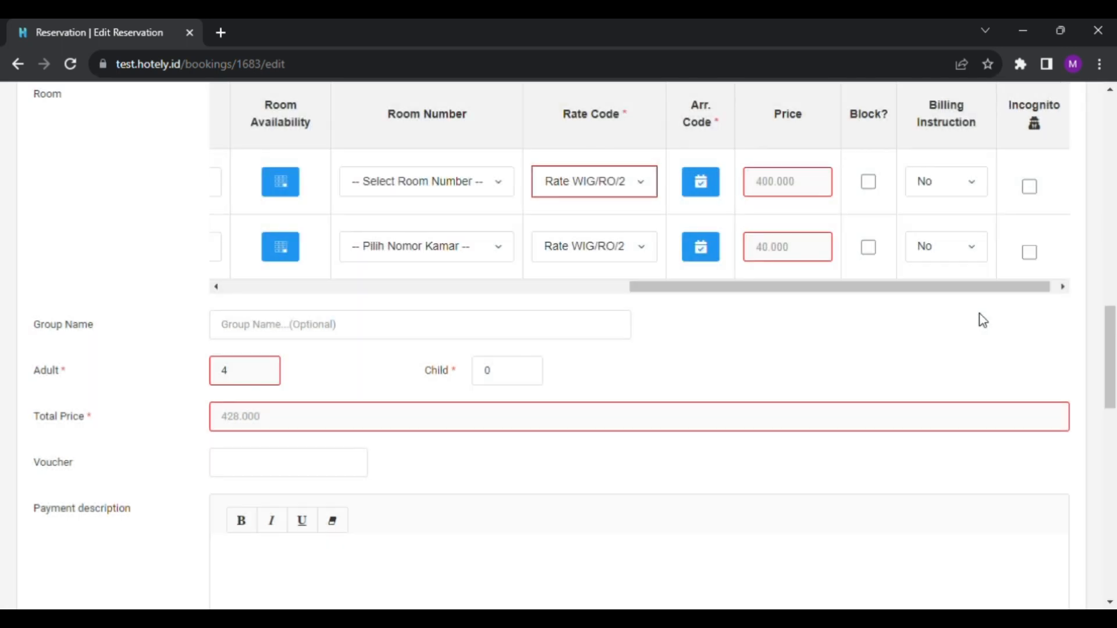
scroll(783, 288, "left", 10)
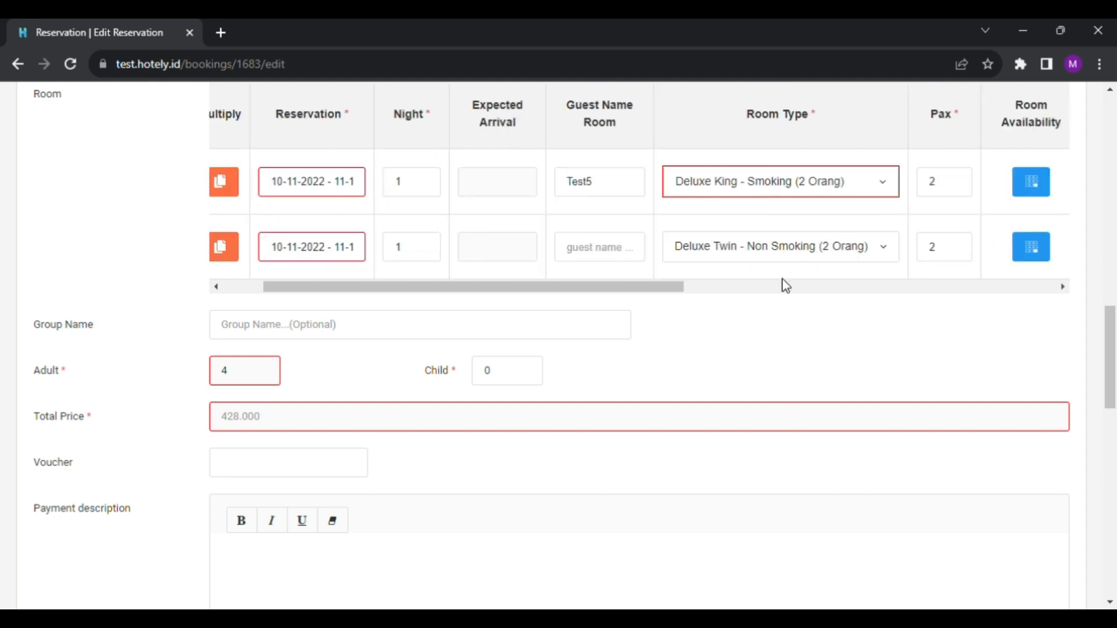
scroll(782, 286, "left", 3)
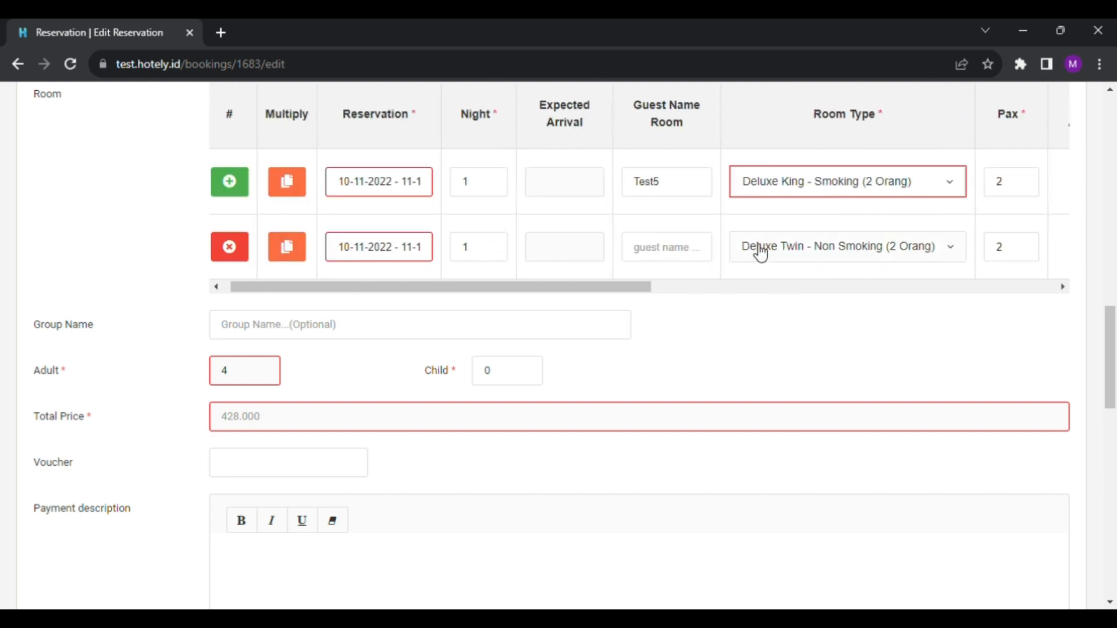
left_click(300, 254)
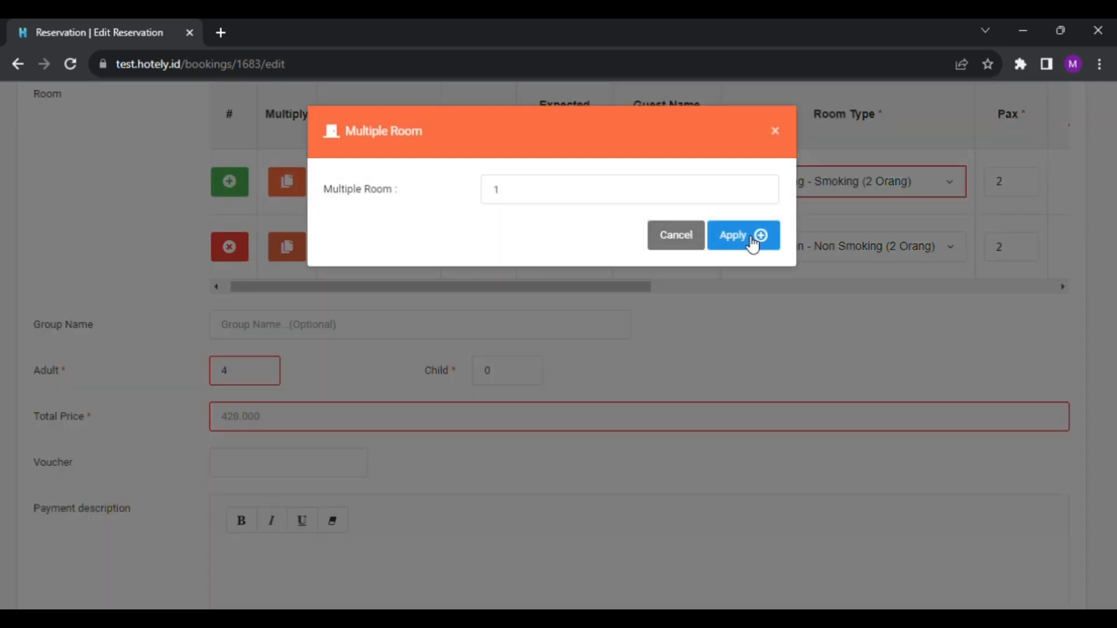
left_click_drag(523, 200, 478, 197)
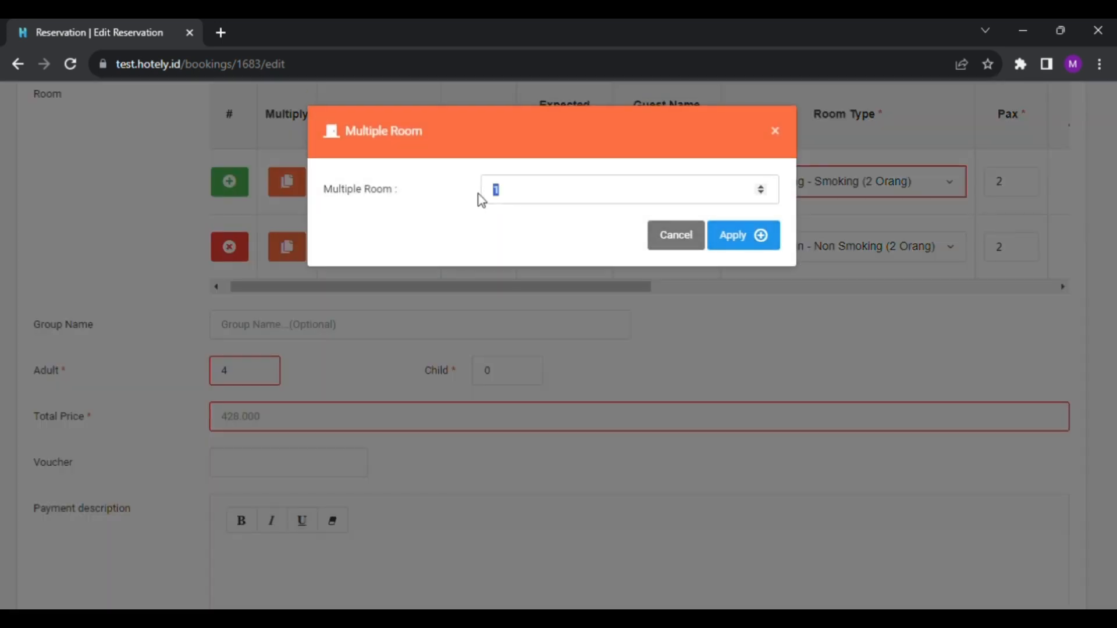
type("23")
left_click(690, 249)
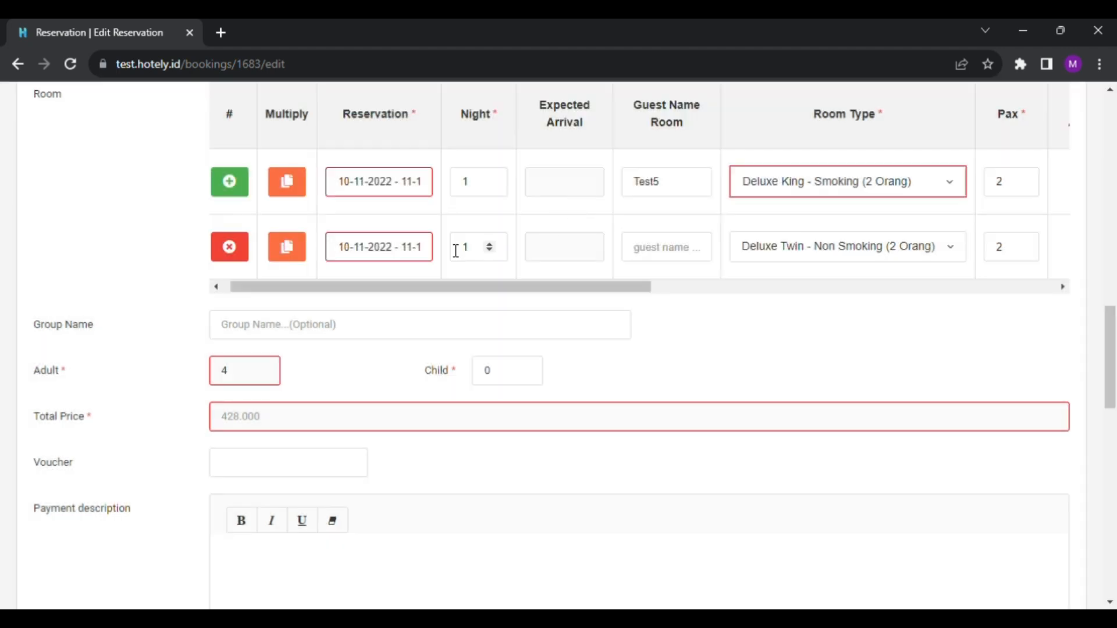
Duplicate the Deluxe Twin room row once with the multiple-room option and review the copied row's details across the room table.
left_click(271, 245)
left_click(757, 239)
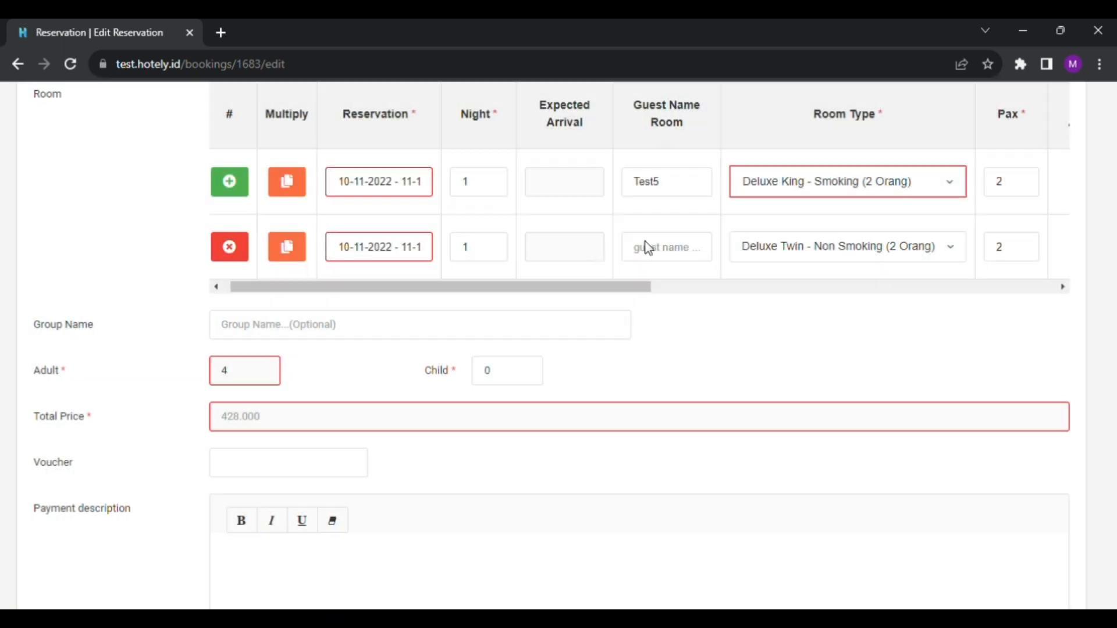
scroll(511, 336, "right", 5)
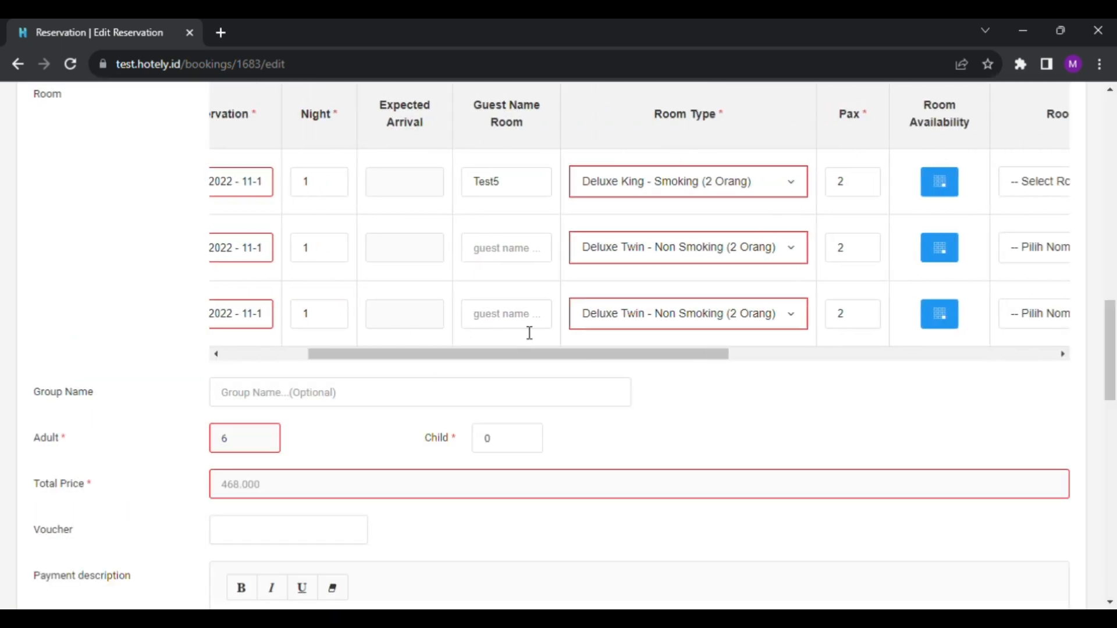
scroll(549, 320, "left", 3)
scroll(535, 317, "left", 2)
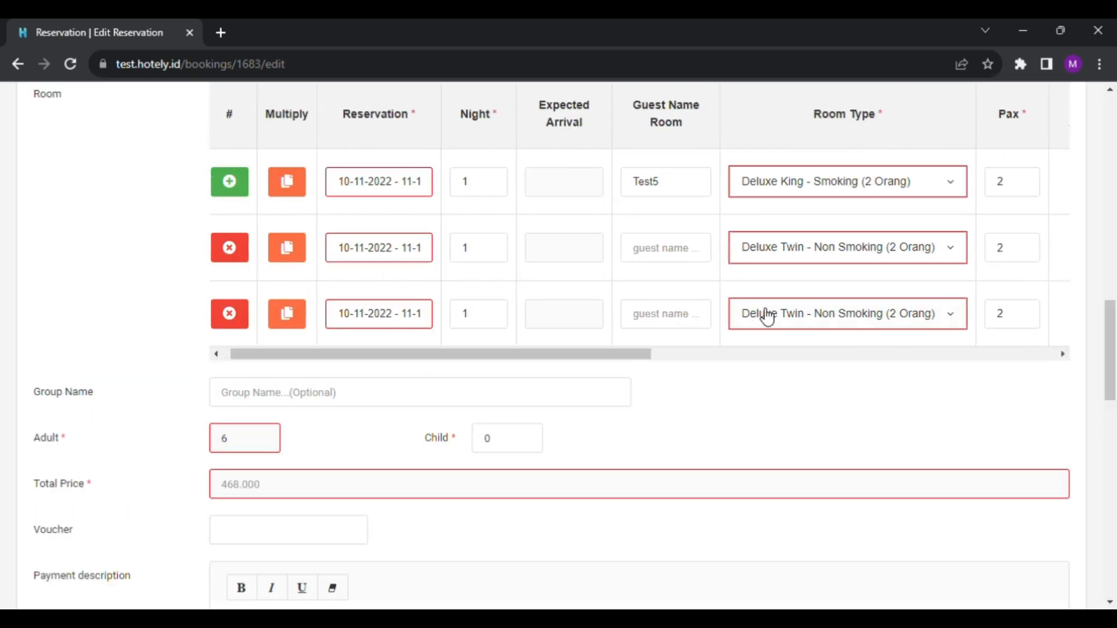
scroll(798, 314, "right", 5)
scroll(659, 317, "right", 5)
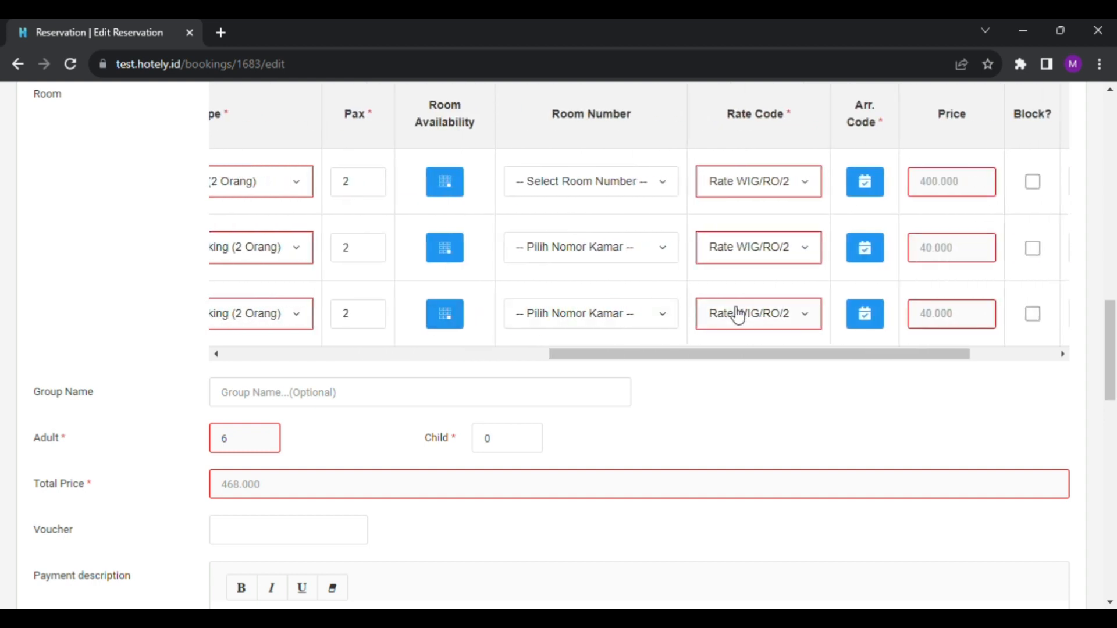
scroll(756, 320, "right", 3)
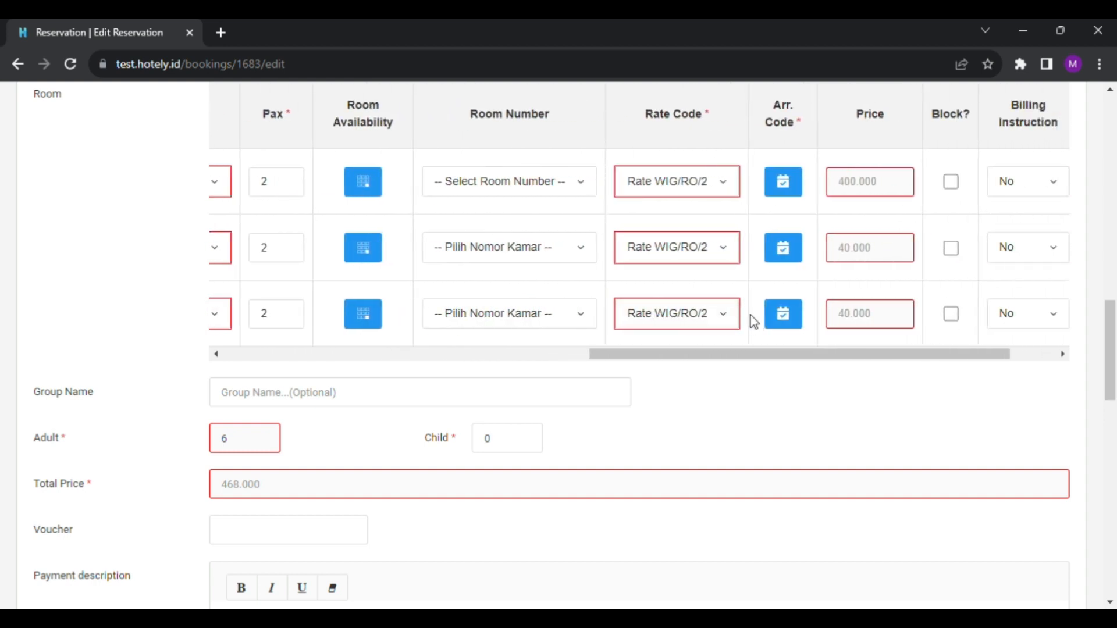
scroll(849, 251, "right", 3)
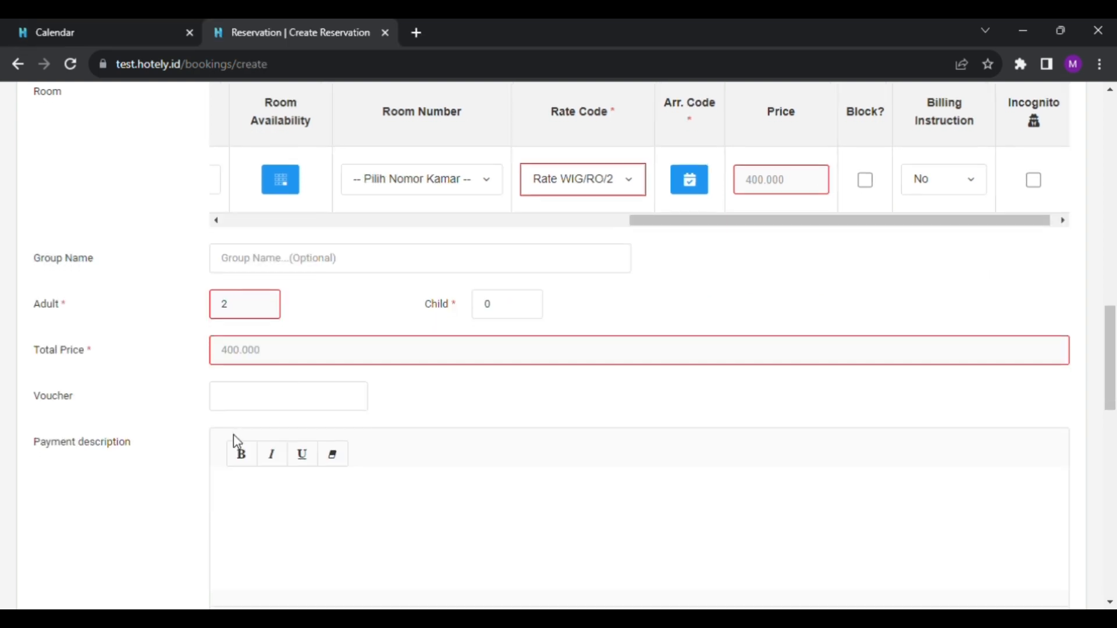
Save the new reservation with Use Payment left at No.
scroll(297, 373, "down", 6)
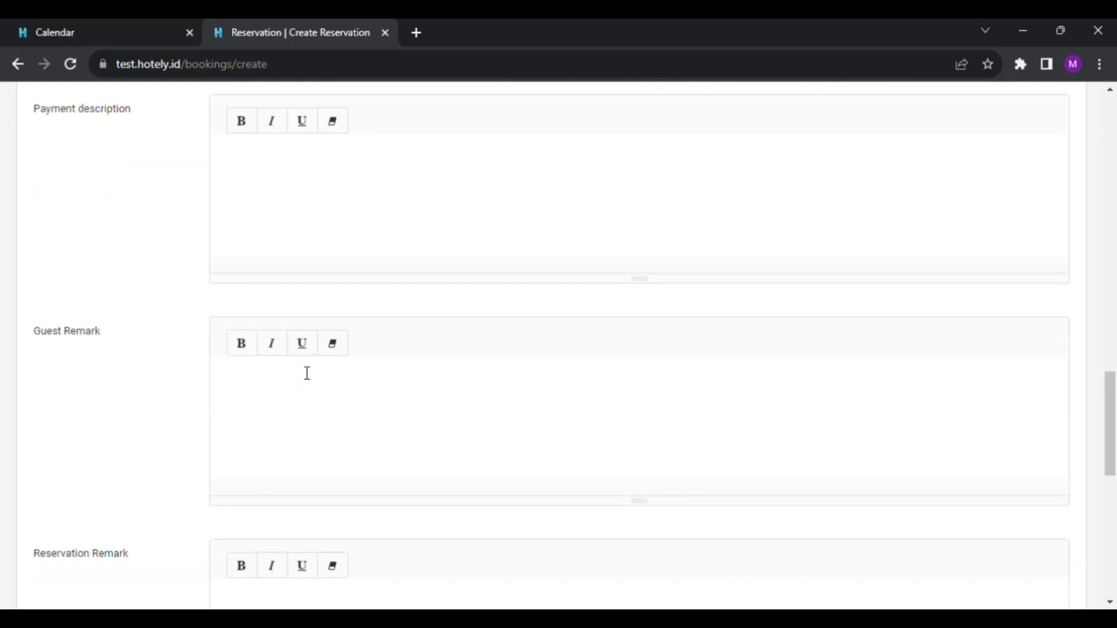
scroll(306, 370, "down", 10)
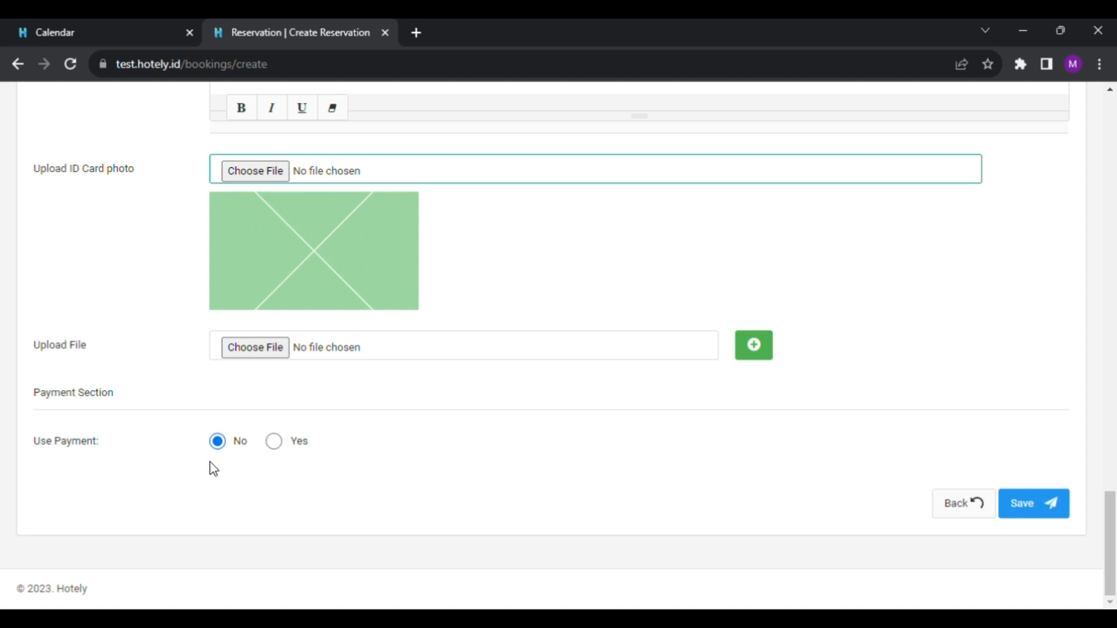
left_click(1051, 520)
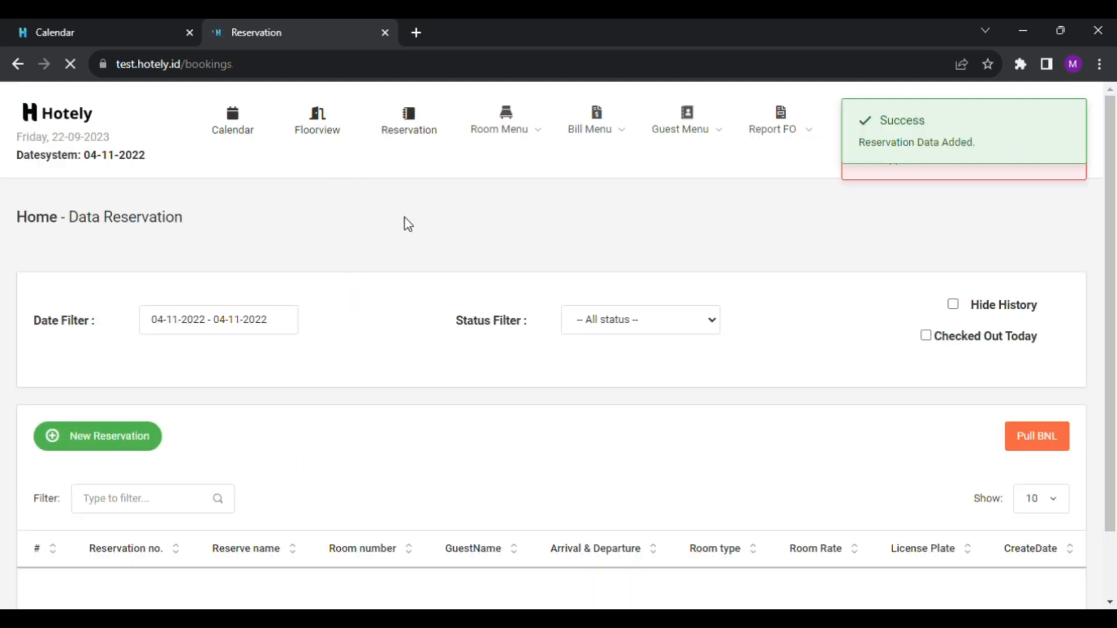
Switch to the FO Calendar page and reload it to include the saved reservation.
scroll(383, 204, "down", 4)
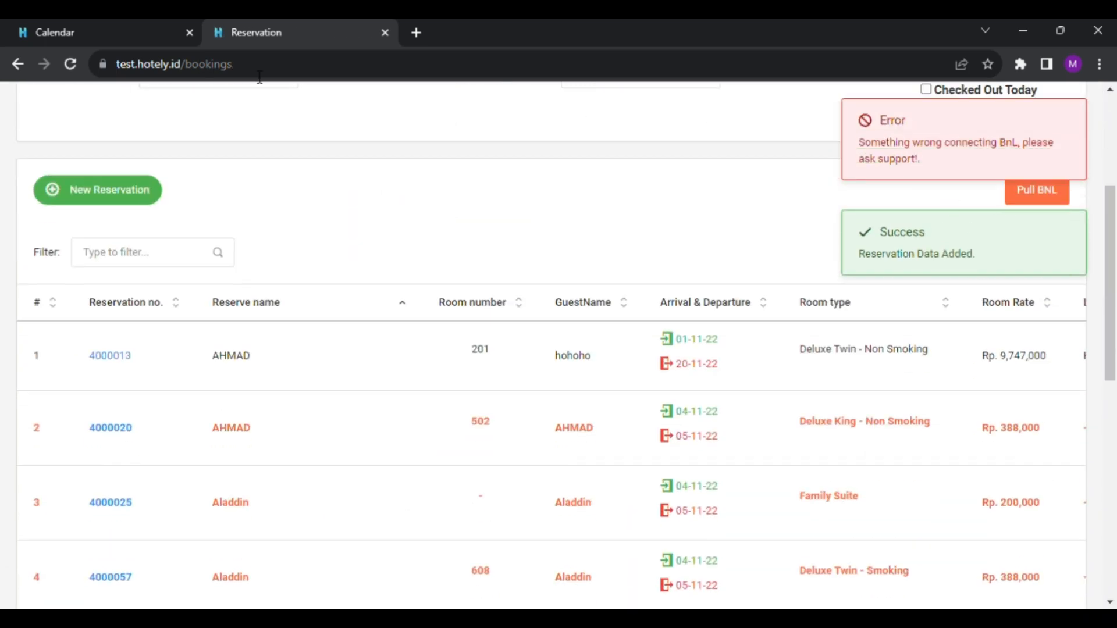
left_click(154, 26)
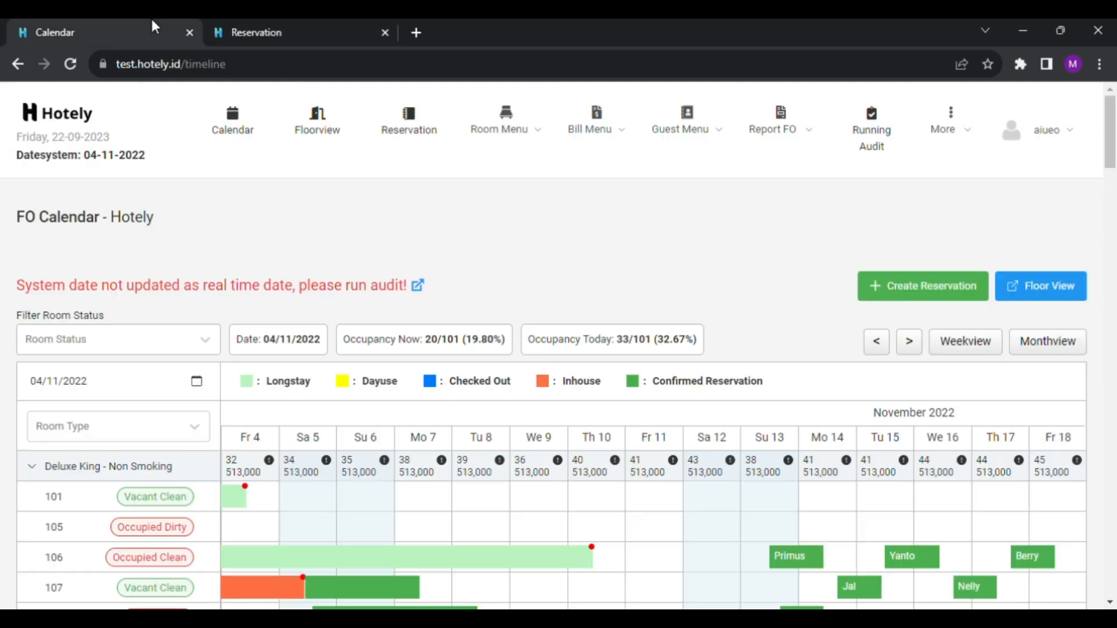
left_click(228, 155)
Return to the reservation list and try to find the reservation by filtering for test5.
left_click(323, 27)
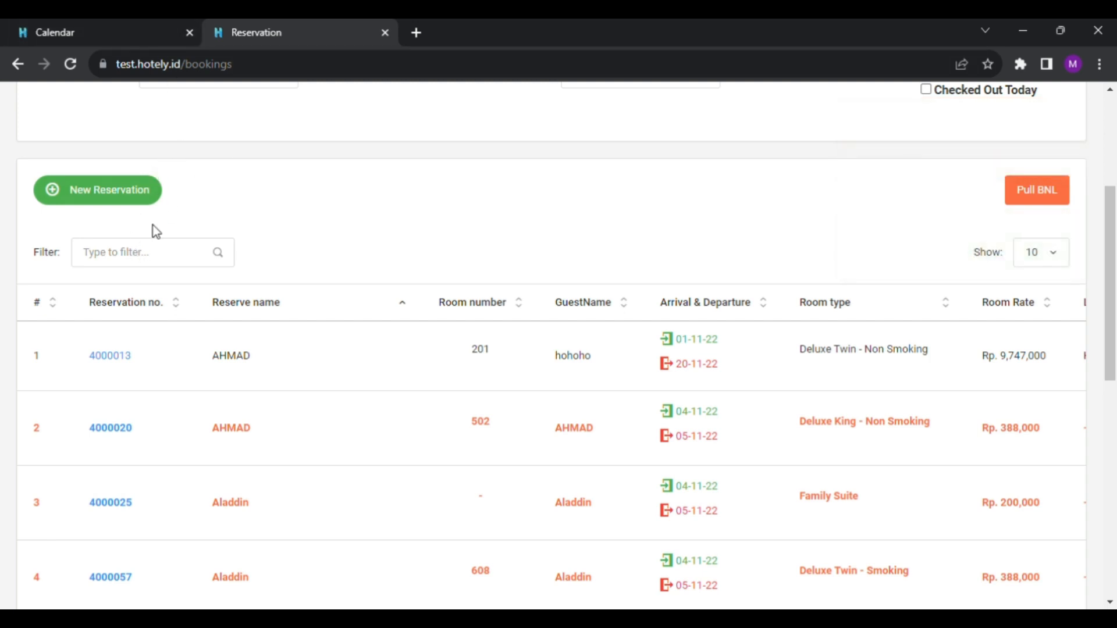
left_click(159, 251)
type("test5")
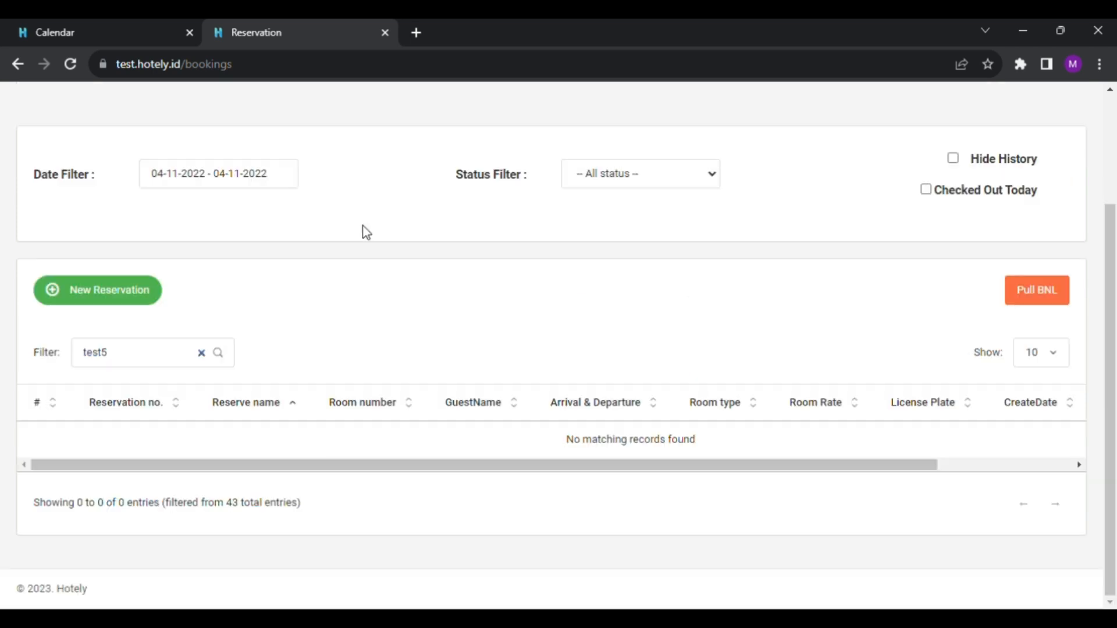
Set the reservation list's date filter to 10-11-2022 through 11-11-2022 and apply it.
left_click(294, 182)
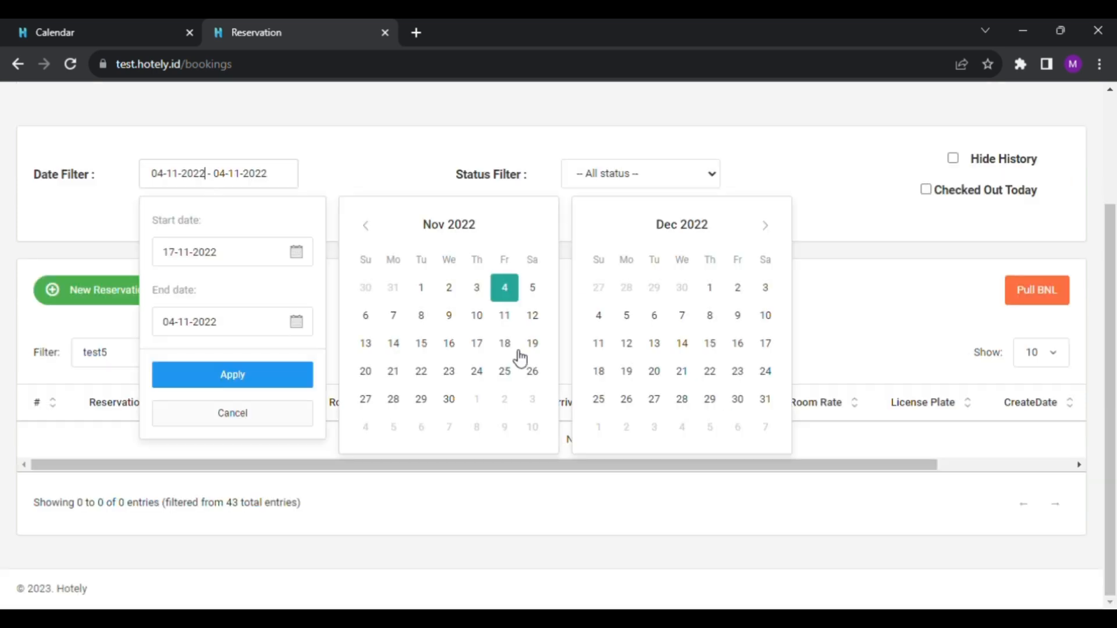
left_click(481, 321)
left_click(505, 316)
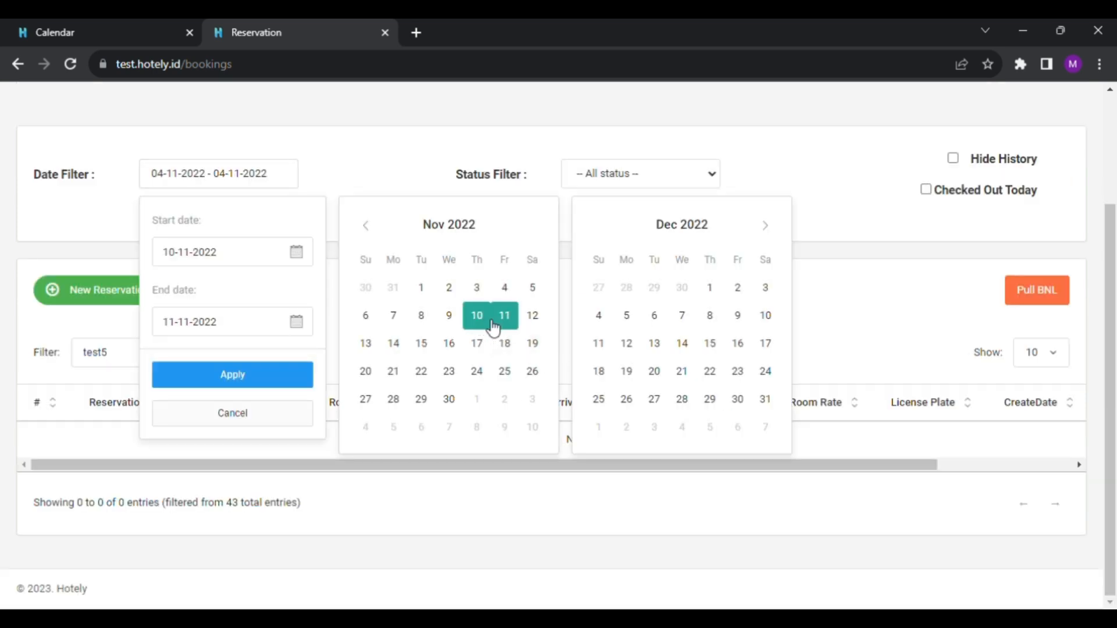
left_click(234, 379)
scroll(161, 423, "down", 1)
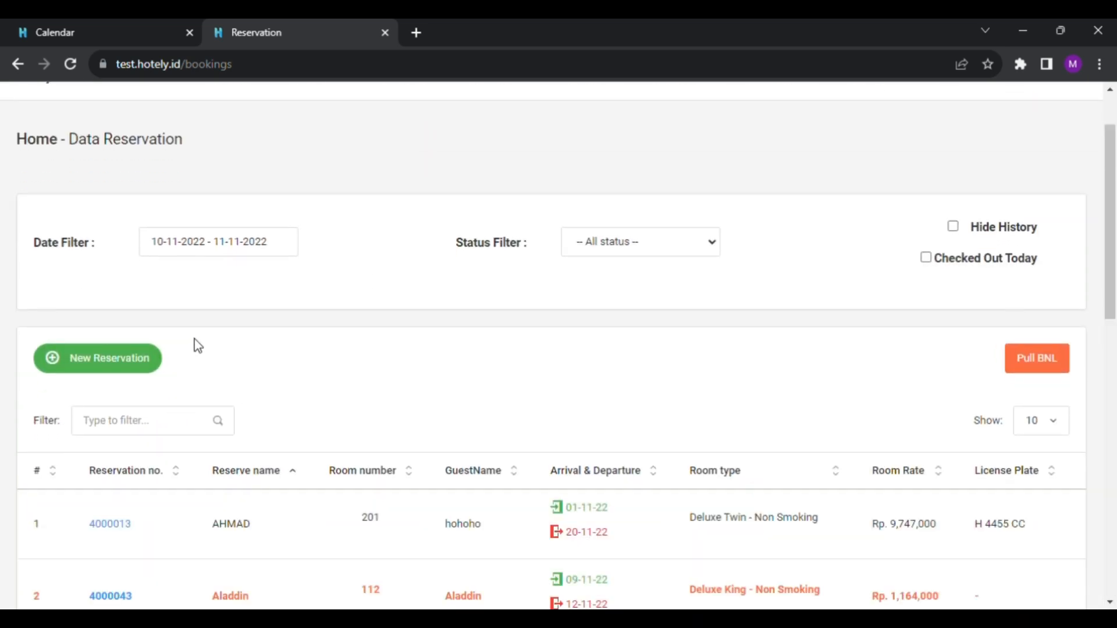
Filter the date-limited reservation list for test5 and check the matching reservation's row.
scroll(198, 350, "down", 3)
scroll(221, 318, "up", 3)
left_click(117, 421)
type("test5")
key("BackSpace")
type("5")
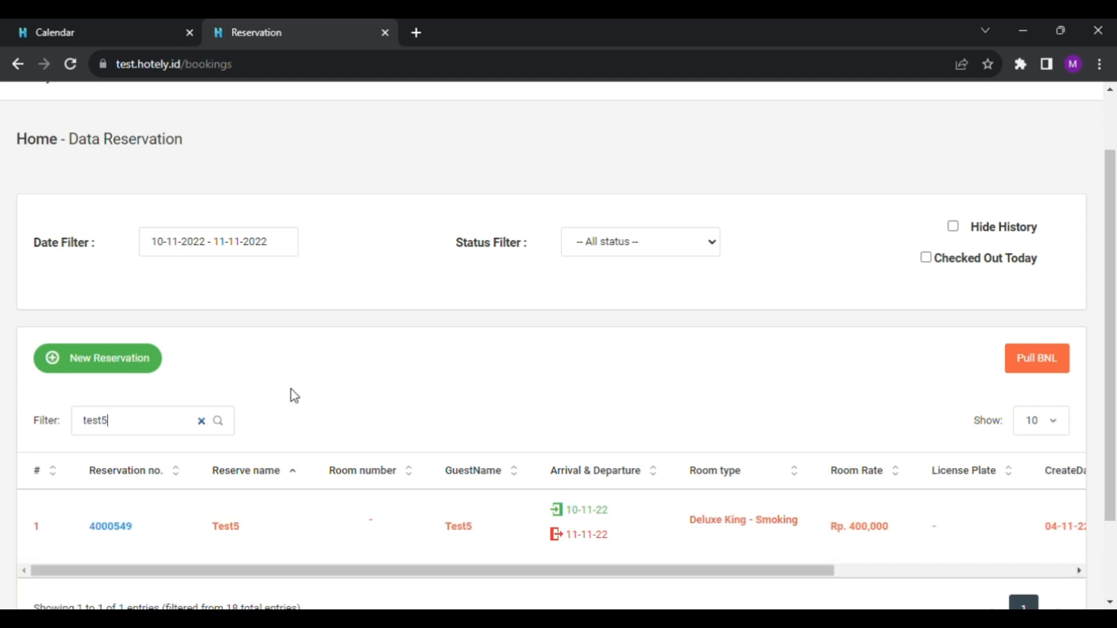
scroll(439, 321, "down", 2)
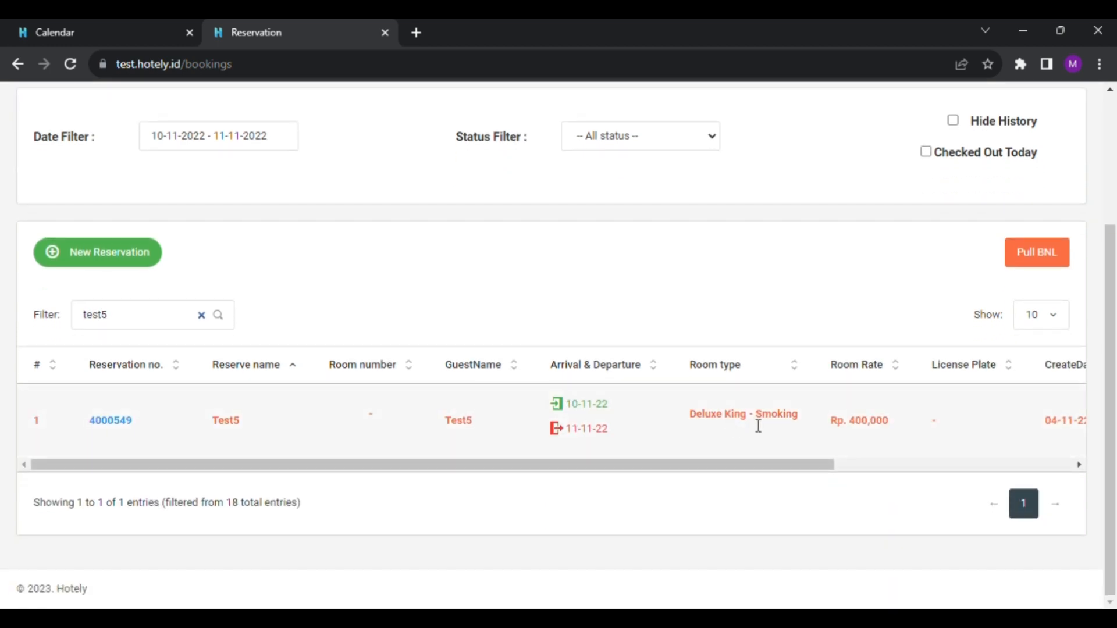
In the FO Calendar, collapse the expanded room types and expand Deluxe King - Smoking to show its unassigned reservations.
left_click(104, 30)
scroll(167, 257, "down", 4)
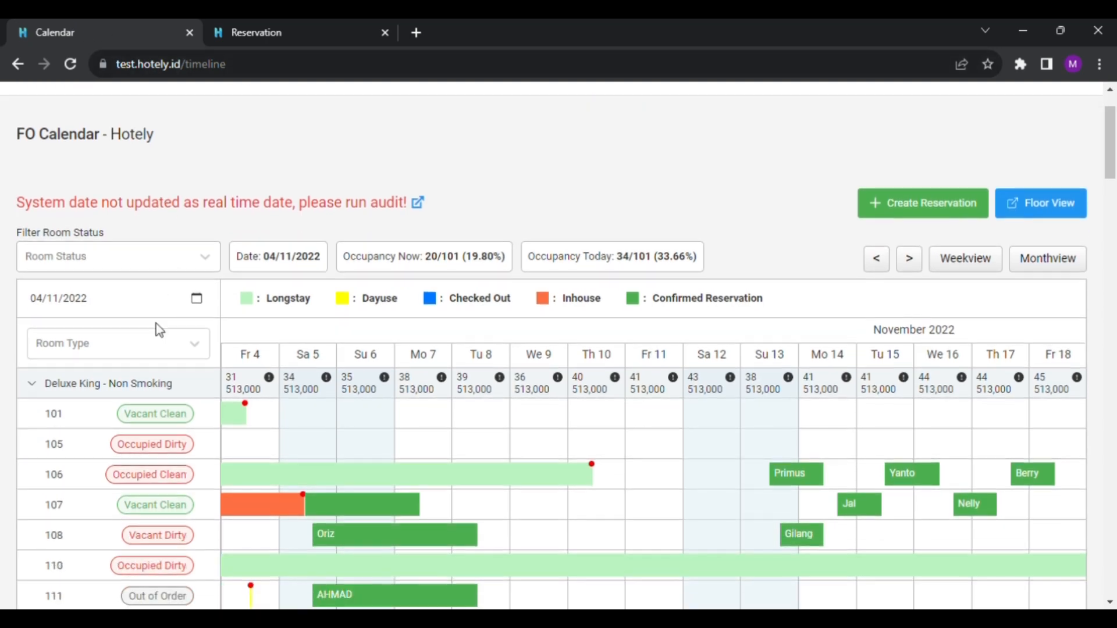
left_click(62, 224)
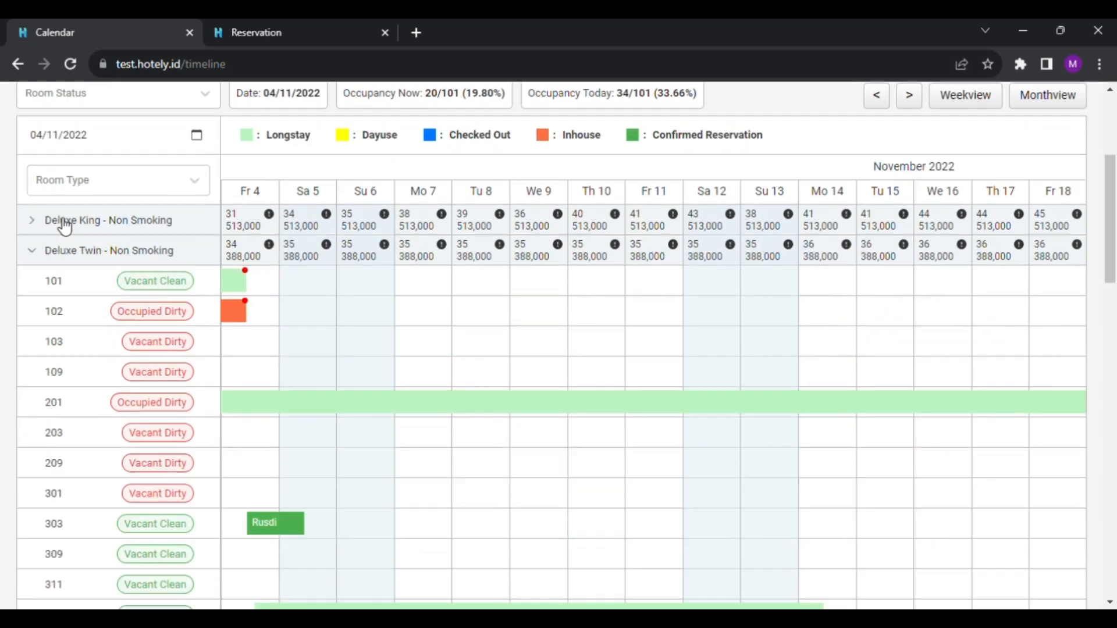
left_click(73, 256)
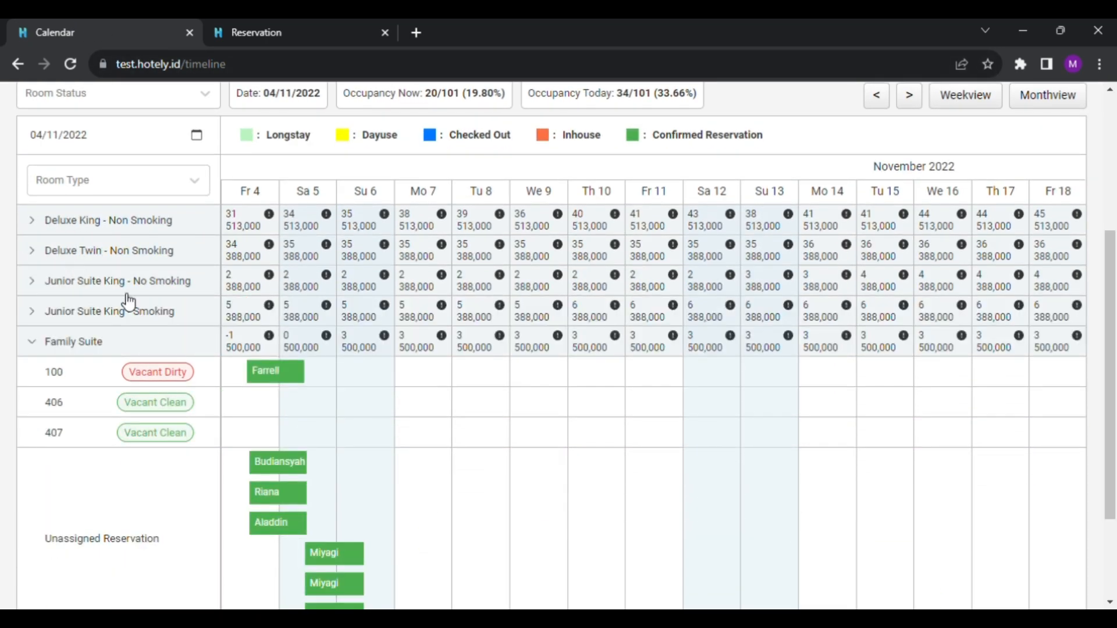
left_click(103, 344)
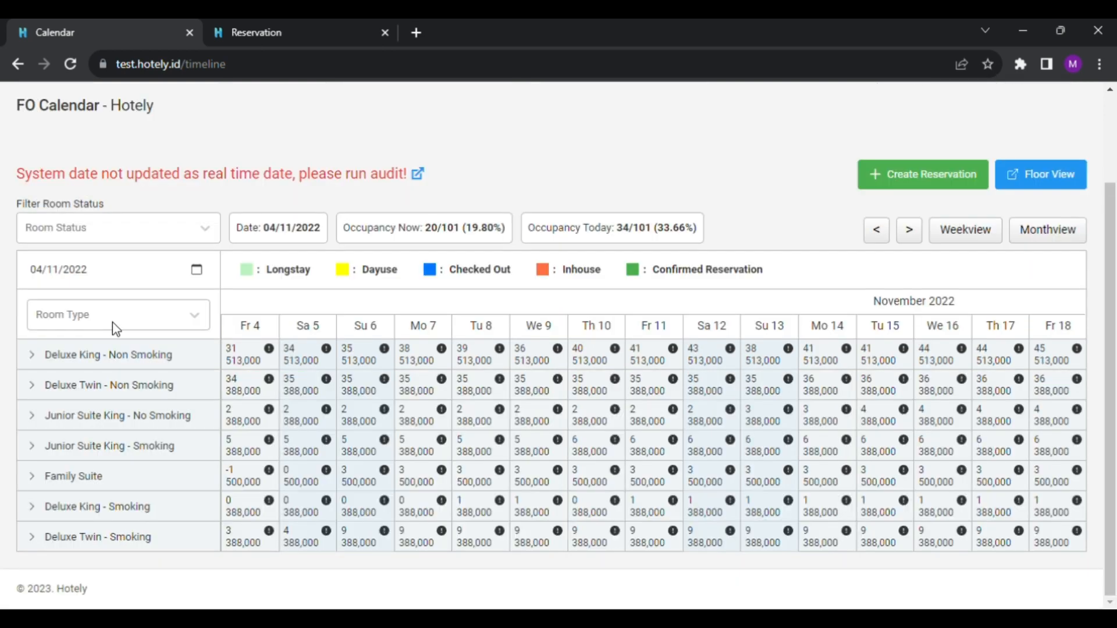
left_click(140, 506)
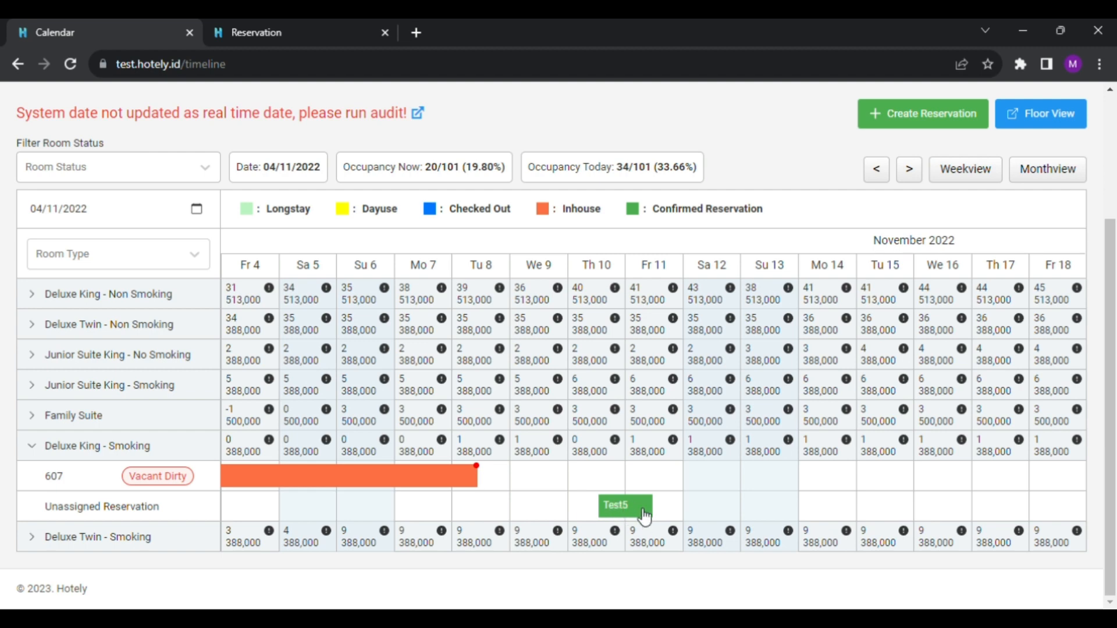
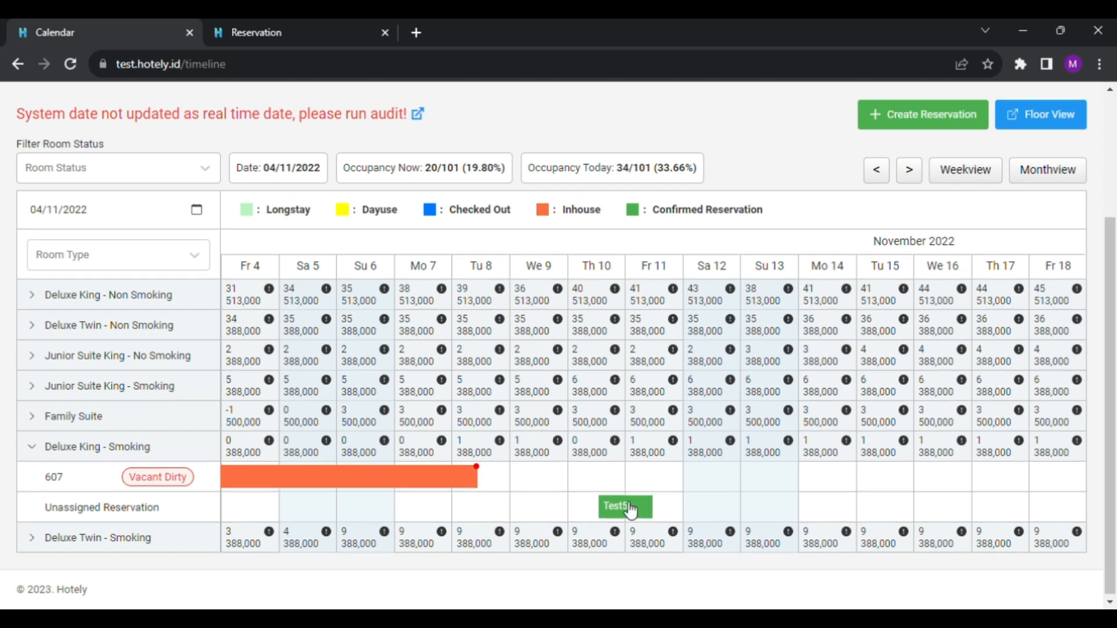
In the FO Calendar, expand the Deluxe King and Deluxe Twin - Non Smoking room types and locate the test reservations in their room rows.
scroll(634, 506, "up", 3)
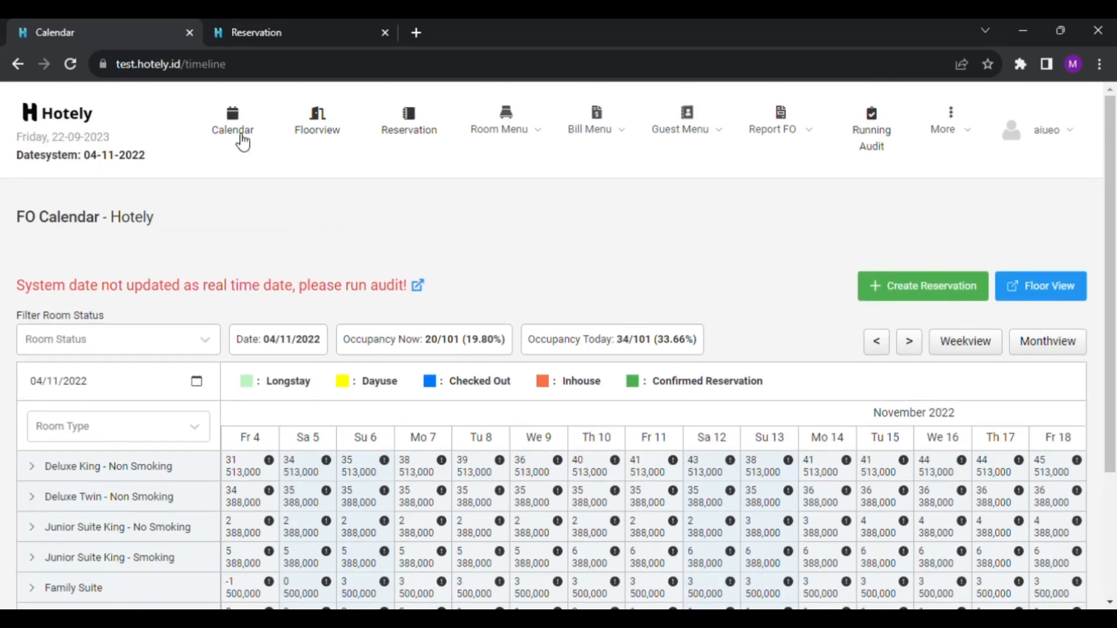
scroll(250, 150, "down", 3)
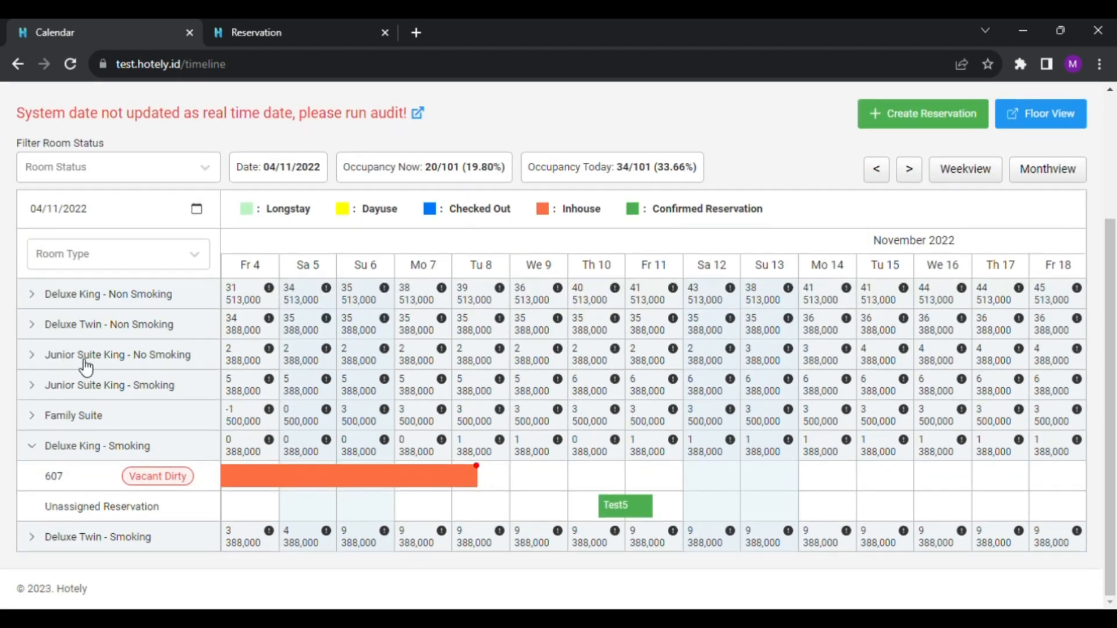
left_click(114, 331)
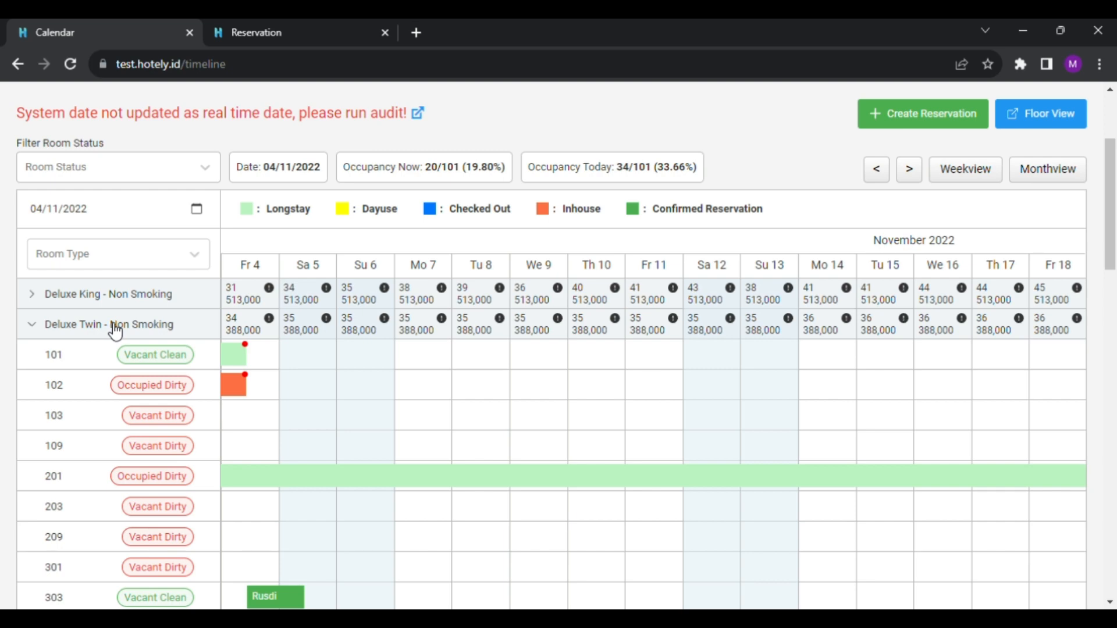
scroll(167, 368, "down", 15)
scroll(169, 326, "up", 20)
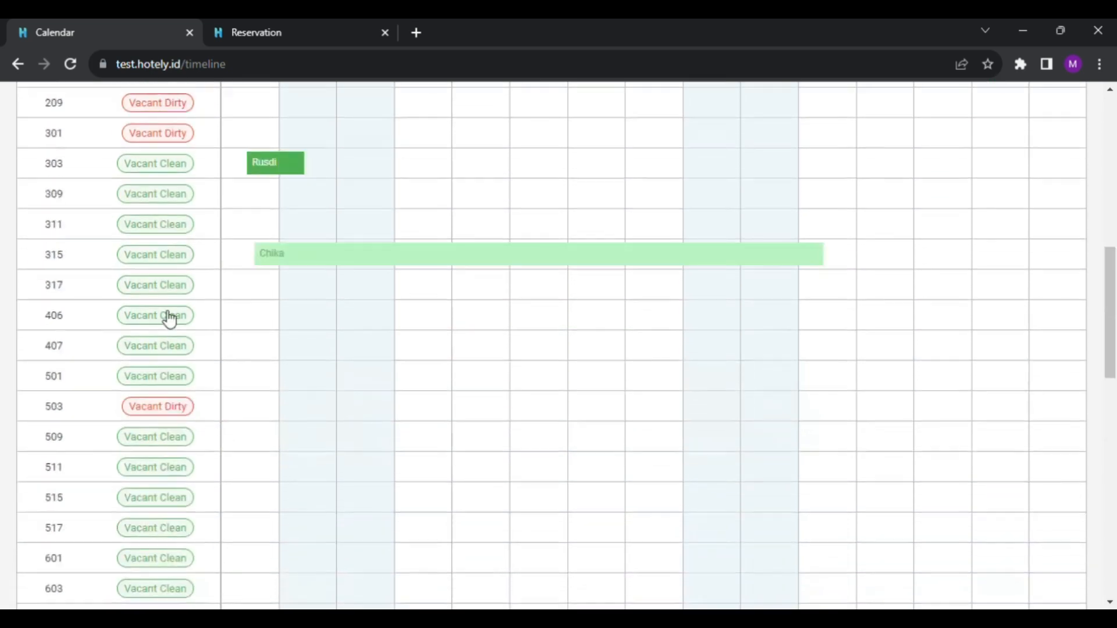
scroll(407, 343, "down", 10)
scroll(433, 349, "down", 9)
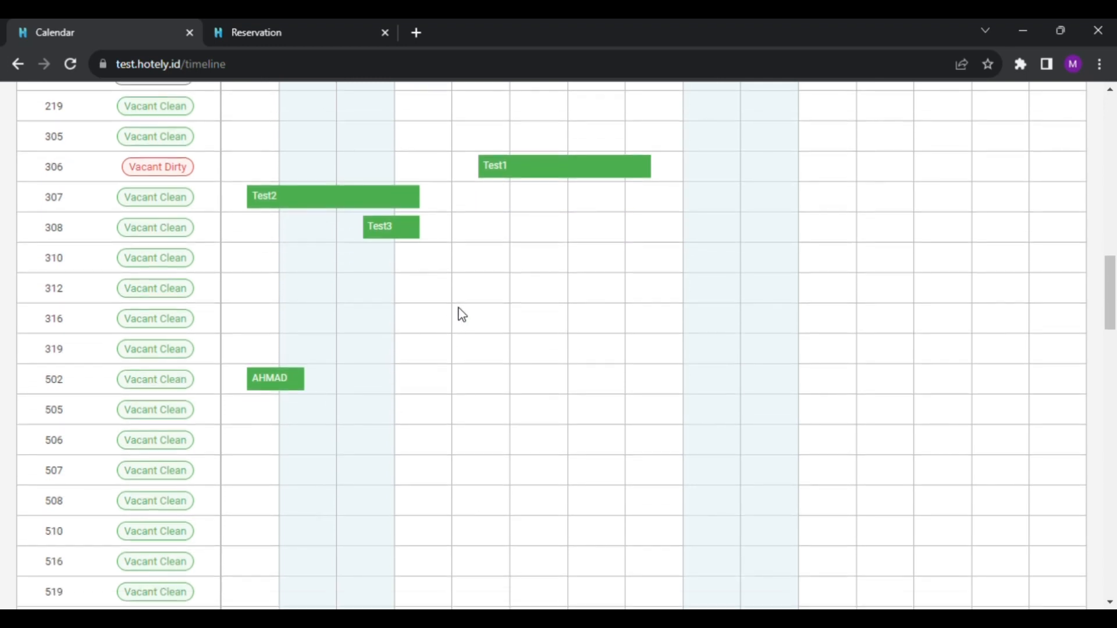
View the details of the Test2 and Test3 reservations from the calendar and open them for editing.
left_click(286, 196)
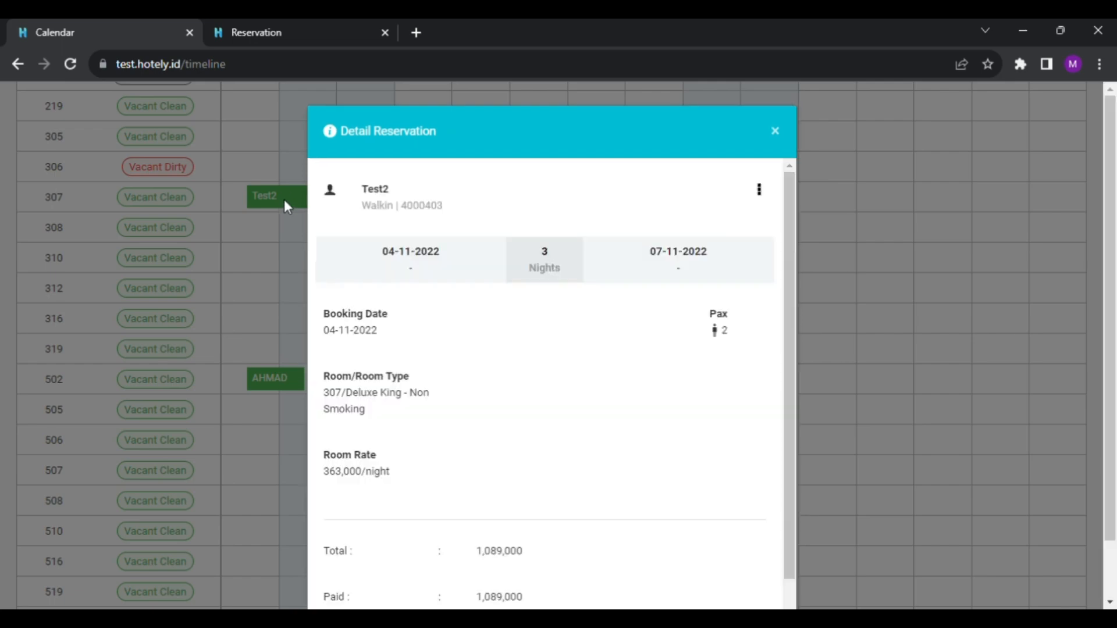
left_click(774, 132)
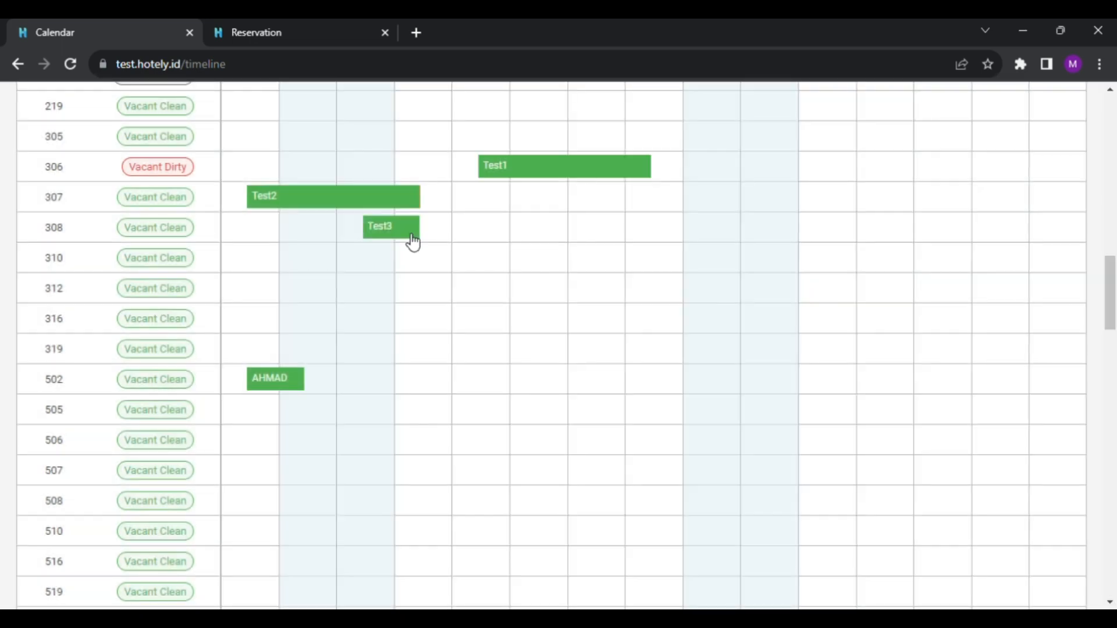
left_click(399, 232)
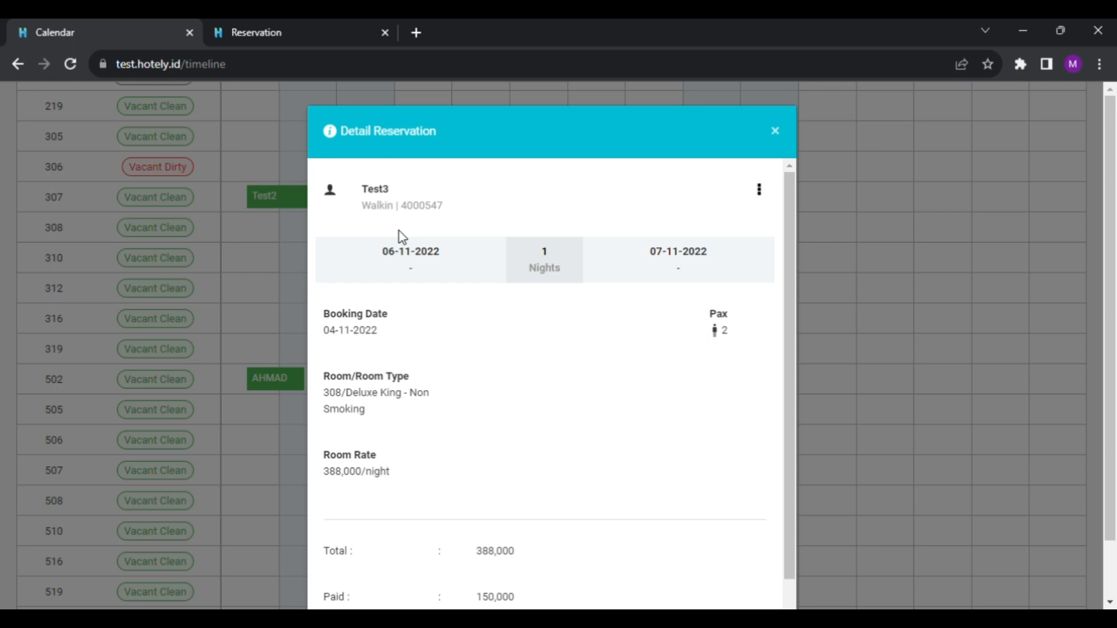
scroll(547, 352, "down", 3)
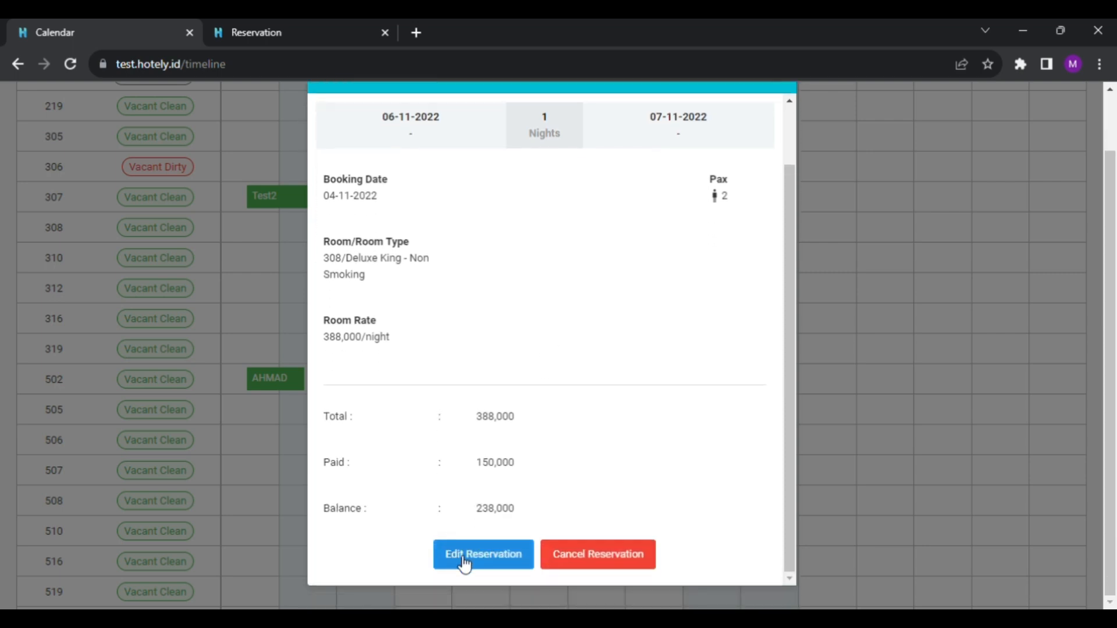
left_click(471, 556)
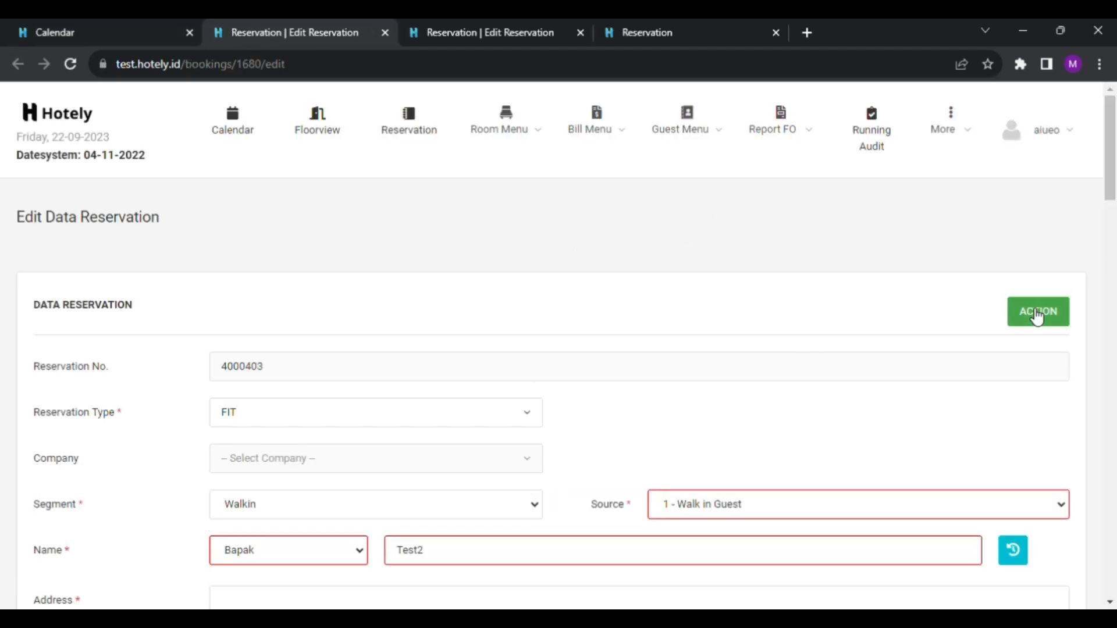
View the available actions for the Test2 reservation on its edit page and close the extra reservation pages.
left_click(1036, 314)
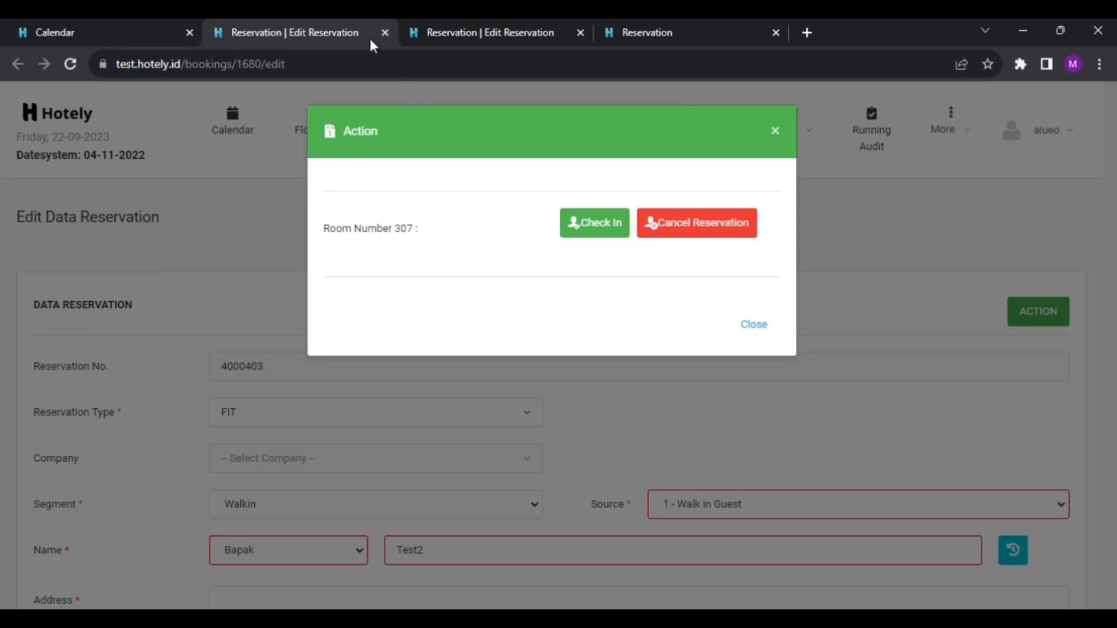
left_click(385, 33)
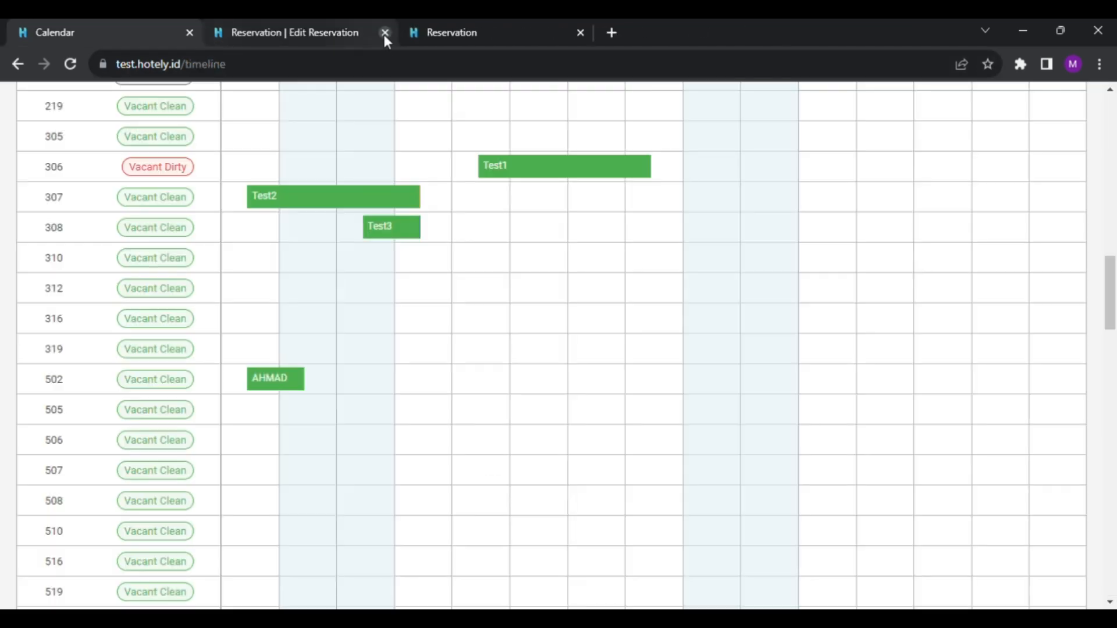
left_click(385, 32)
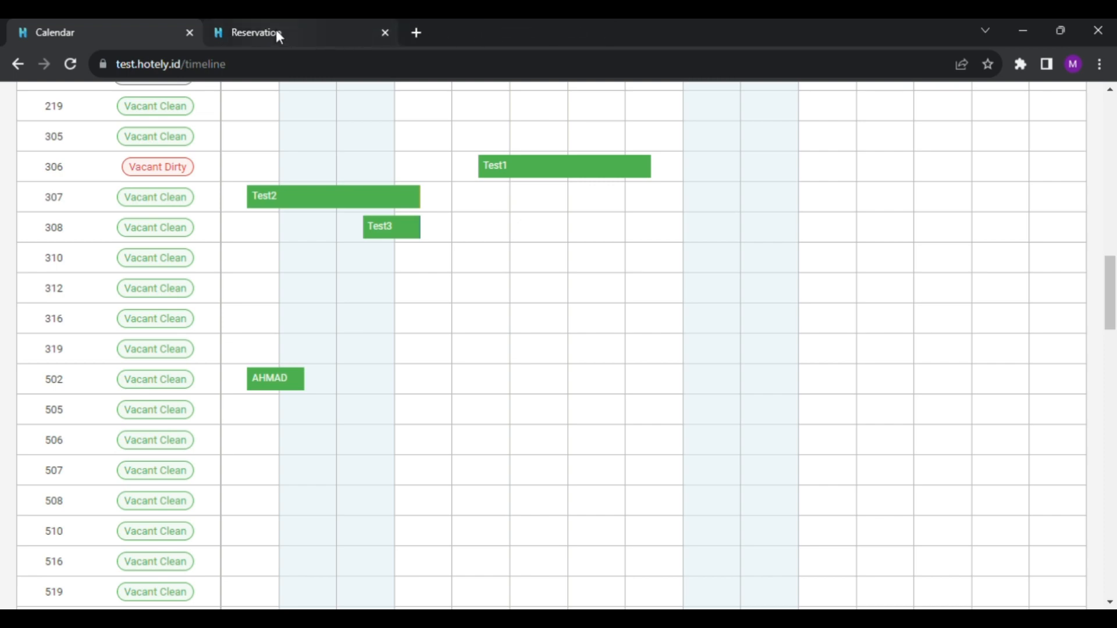
left_click(273, 38)
left_click(385, 33)
Open the Floorview, look through its reservation list and check the options offered for the Test2 reservation.
scroll(339, 172, "up", 10)
scroll(352, 192, "up", 3)
left_click(331, 135)
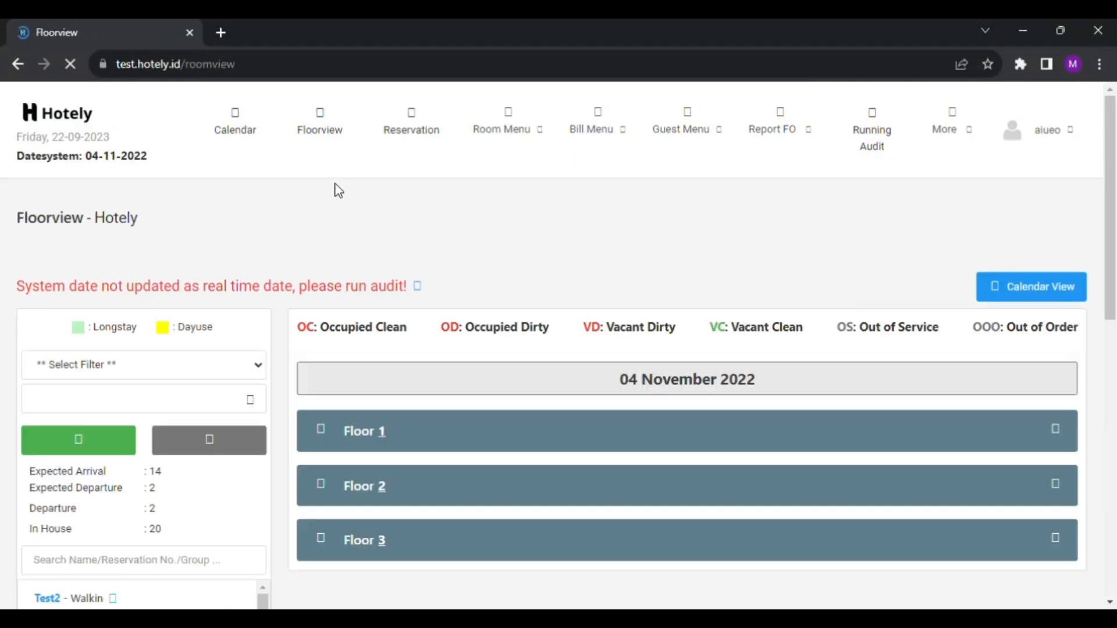
scroll(159, 305, "down", 8)
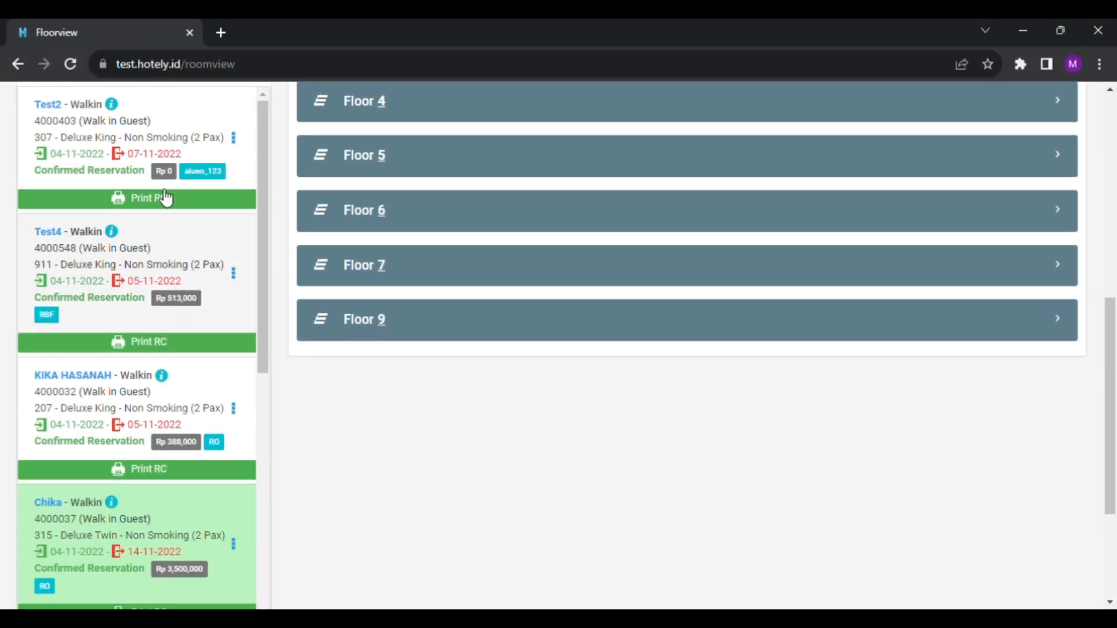
scroll(136, 137, "up", 1)
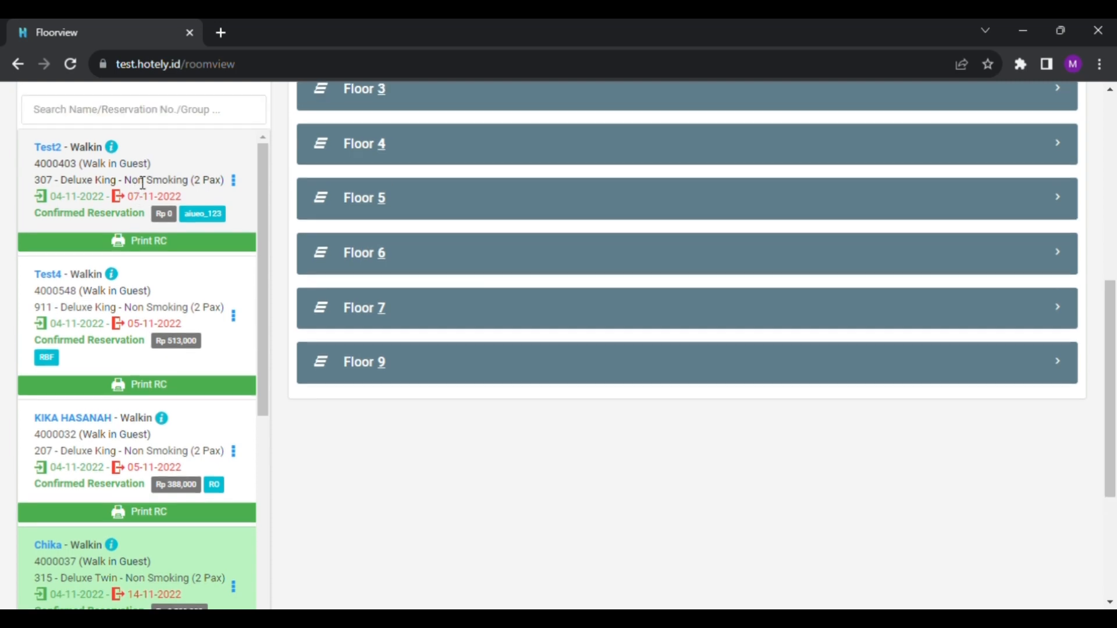
scroll(153, 238, "down", 1)
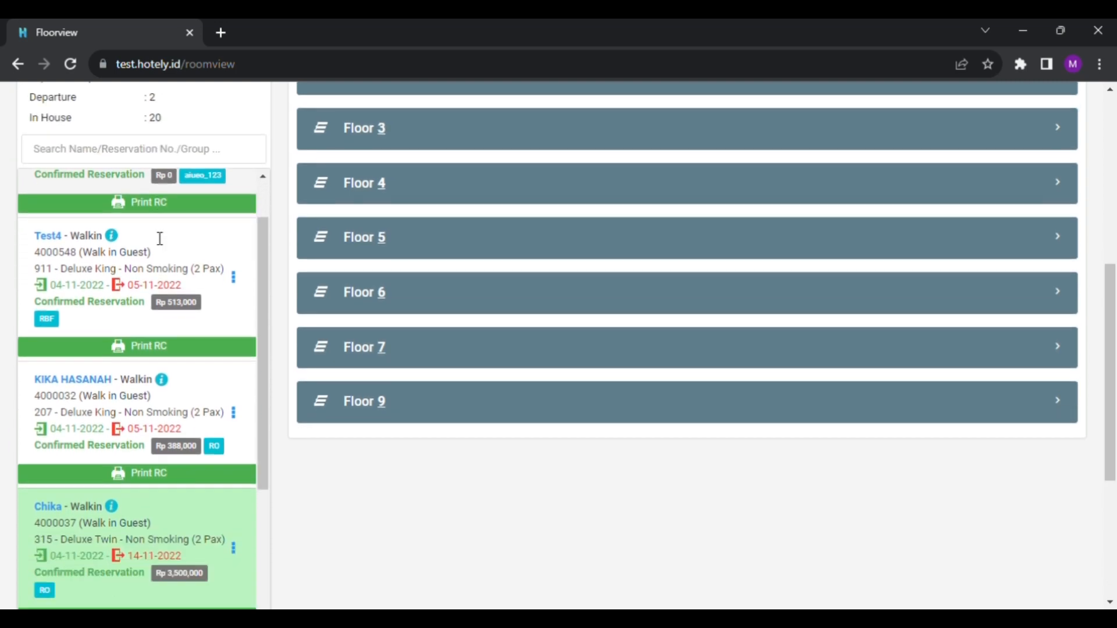
scroll(151, 237, "down", 7)
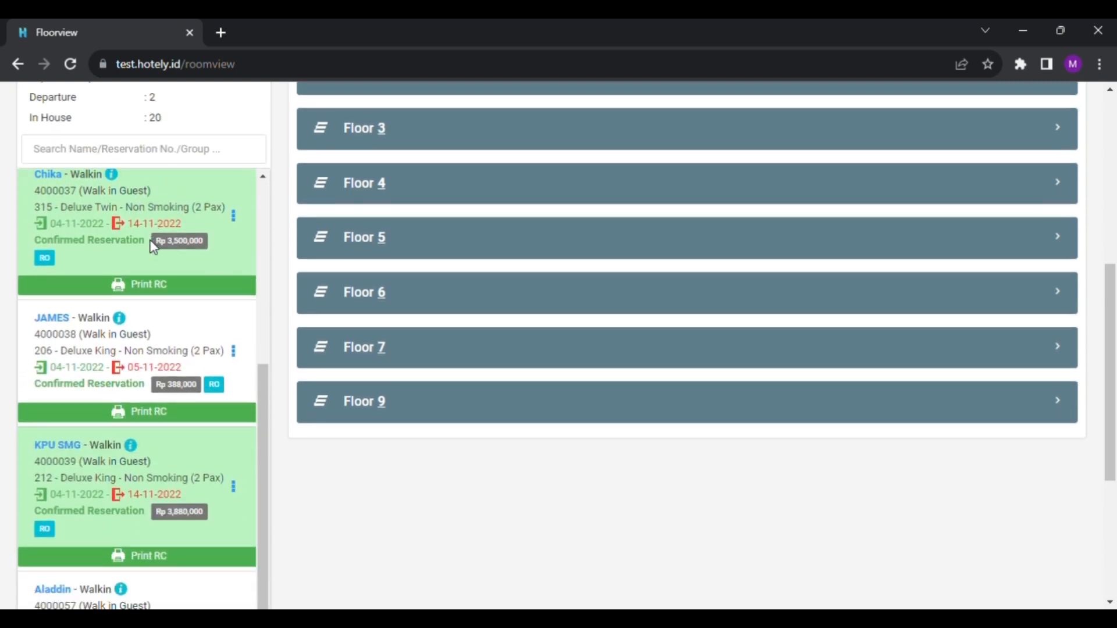
scroll(152, 248, "up", 9)
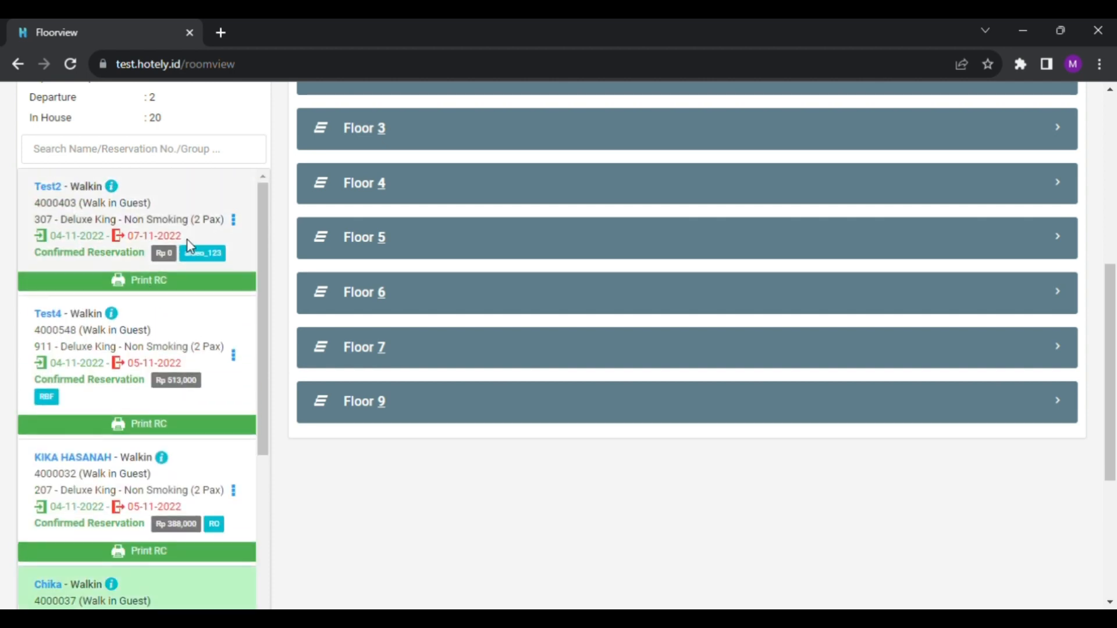
left_click(234, 221)
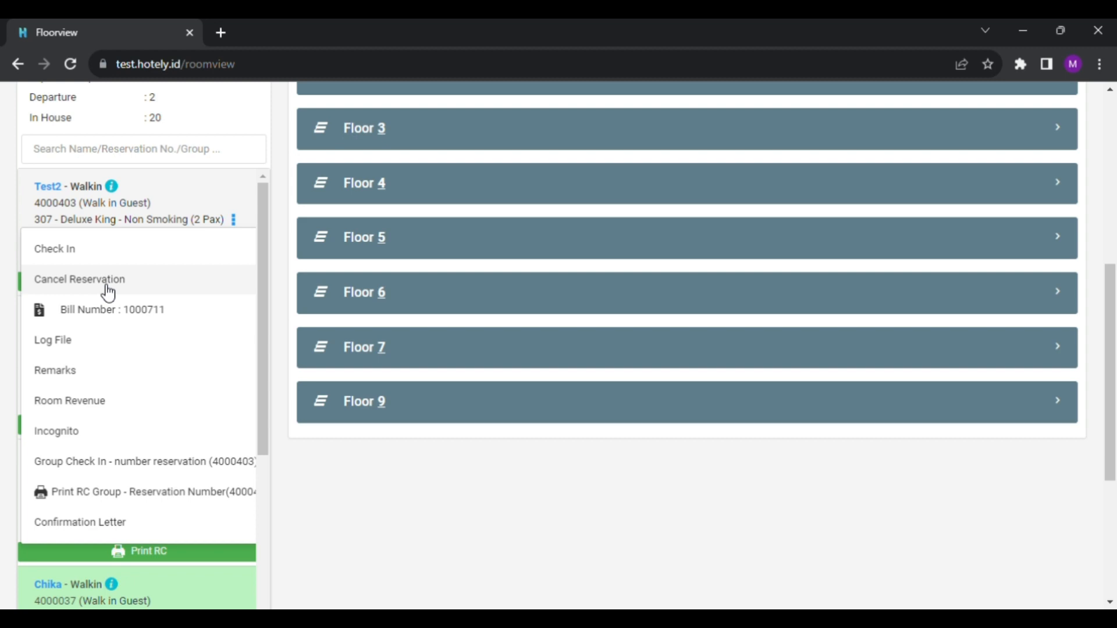
left_click(480, 483)
Return to the reservation list and filter it for tes.
scroll(480, 482, "up", 5)
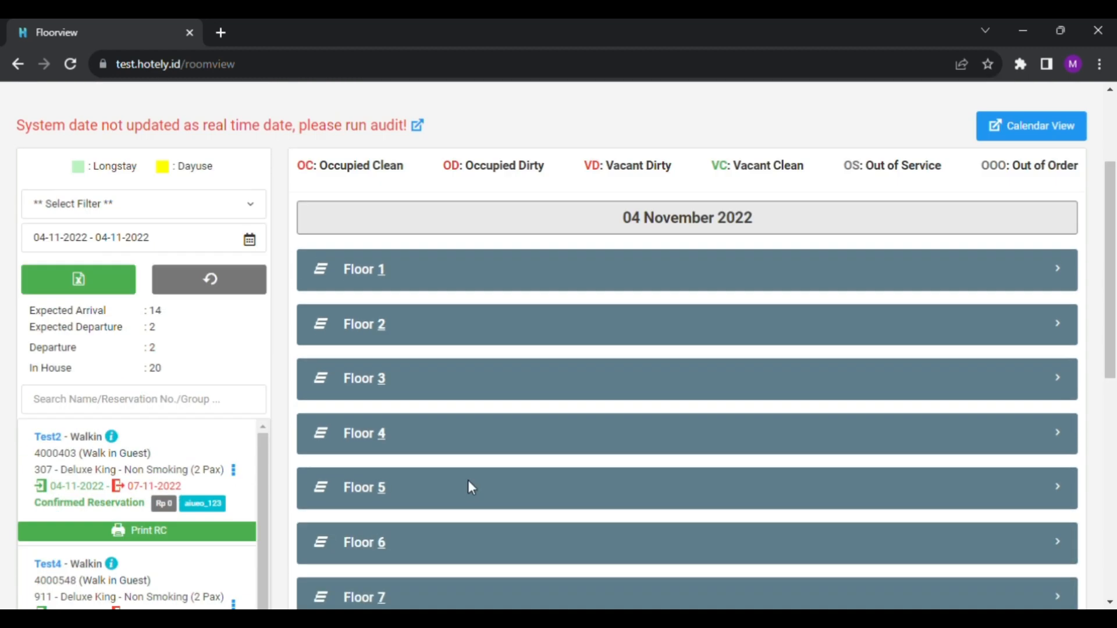
scroll(468, 483, "up", 3)
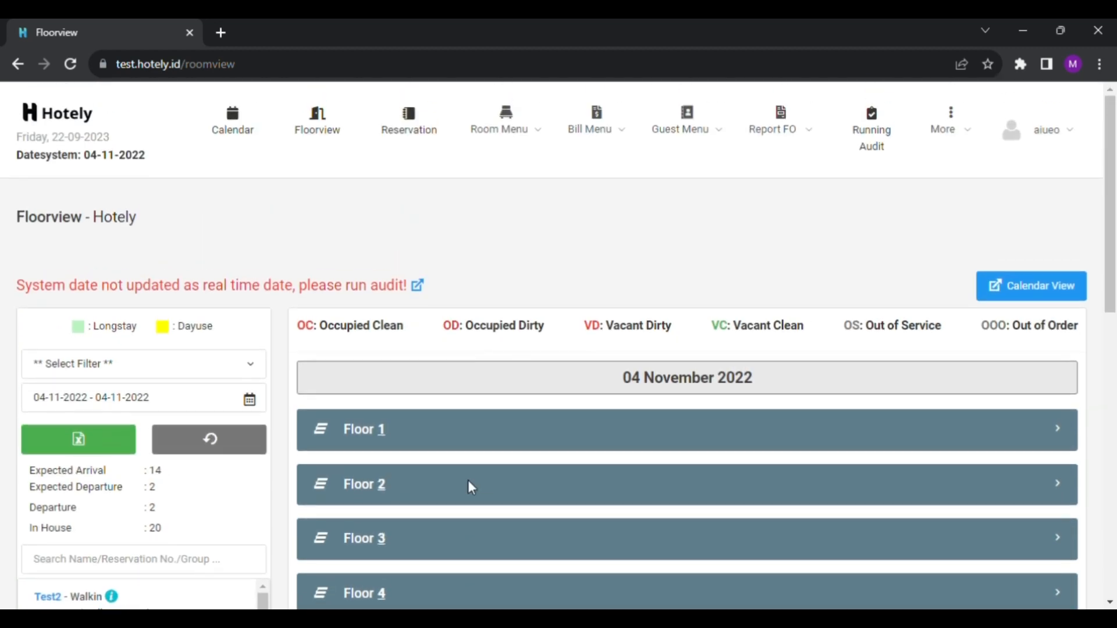
left_click(423, 129)
scroll(582, 288, "down", 1)
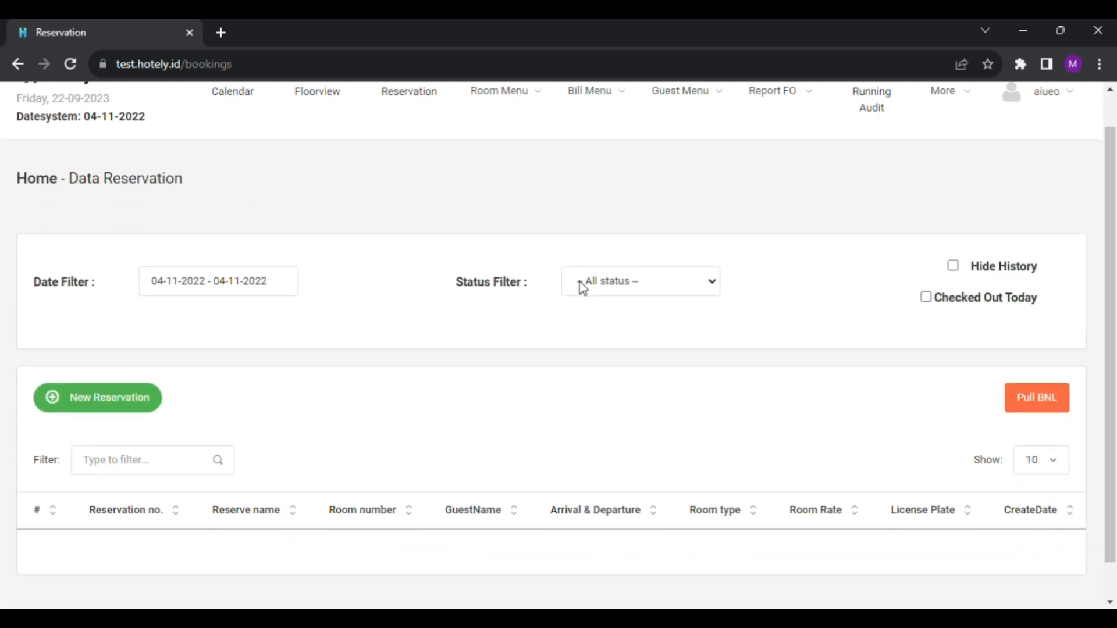
left_click(150, 422)
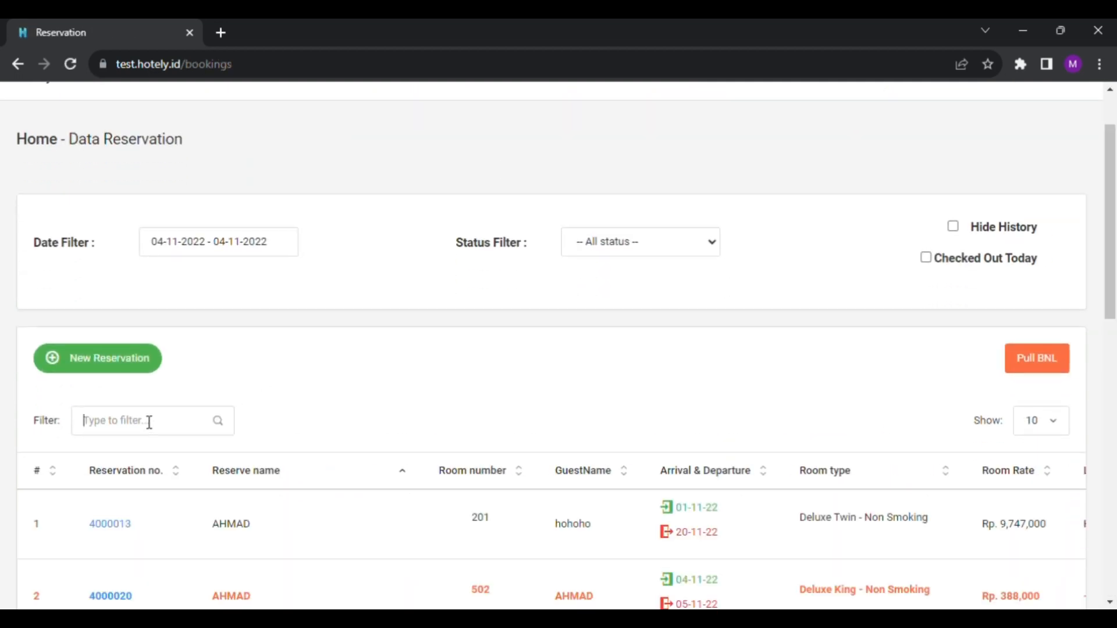
type("tes")
Set the reservation list's date filter to 04-11-2022 through 12-11-2022 and apply it.
left_click(232, 250)
left_click(503, 357)
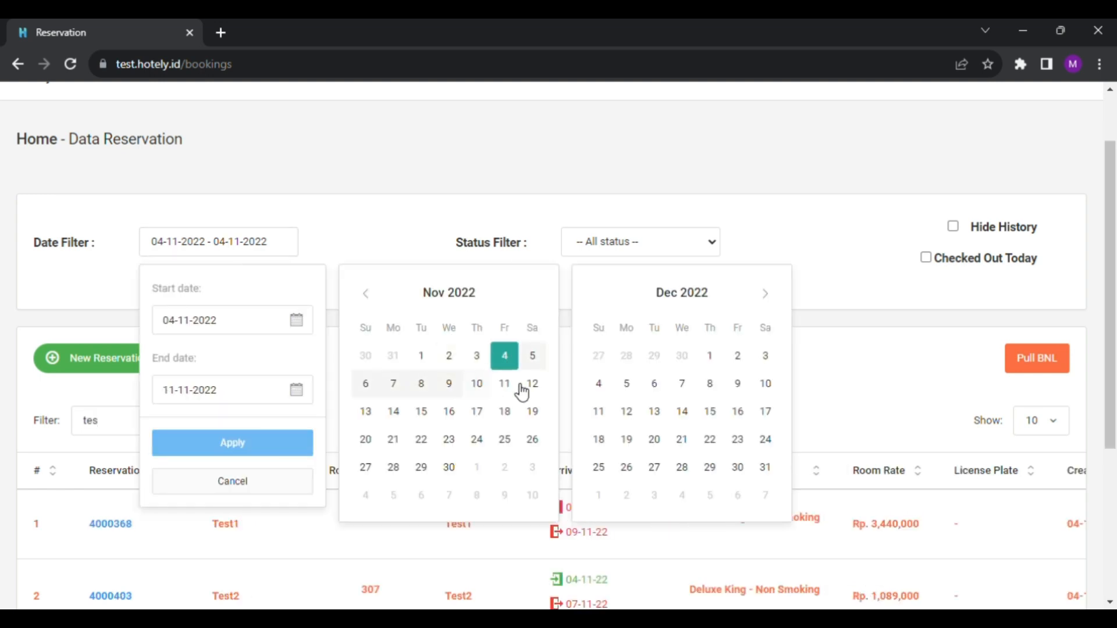
left_click(523, 386)
left_click(245, 447)
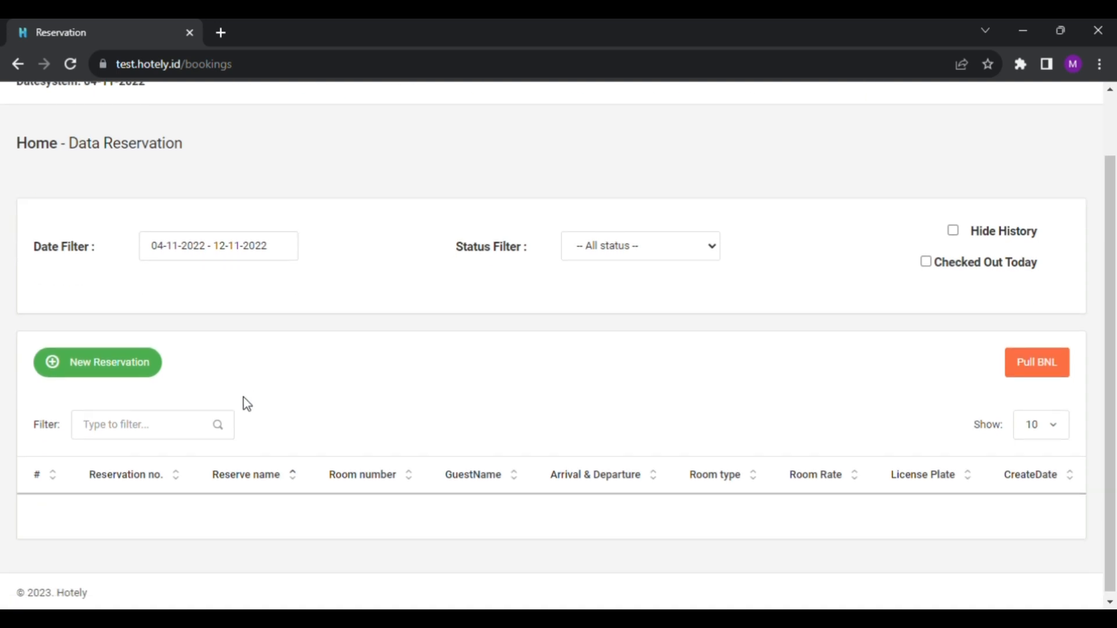
Filter the date-limited reservation list for test4 and examine the matching reservation's row through to its actions.
left_click(173, 424)
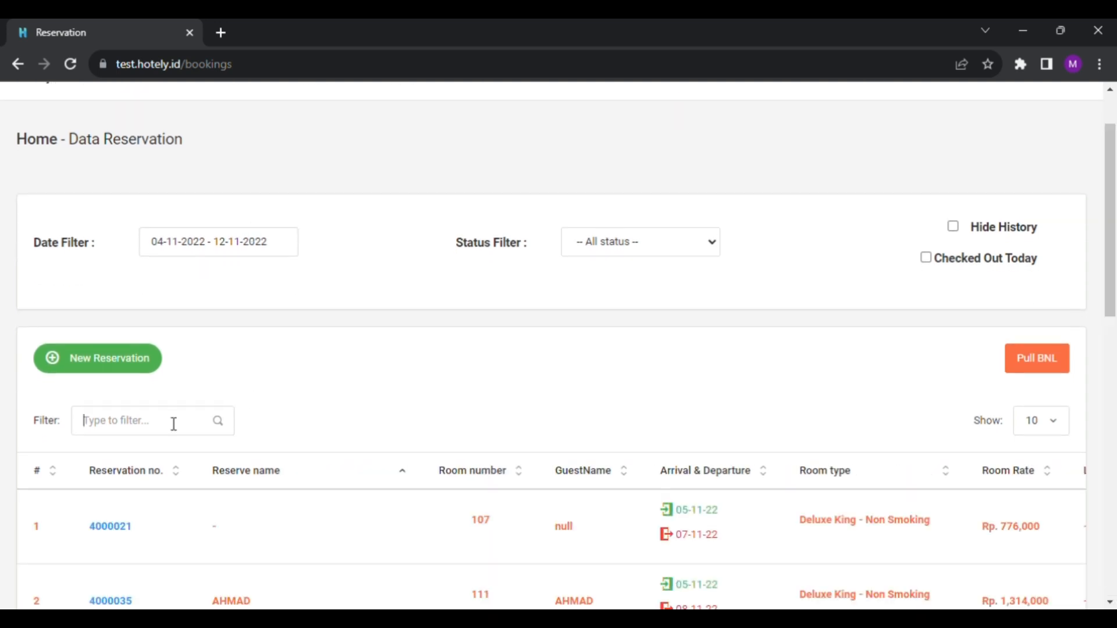
type("test 4")
key("BackSpace")
key("BackSpace")
type("4")
scroll(266, 397, "down", 3)
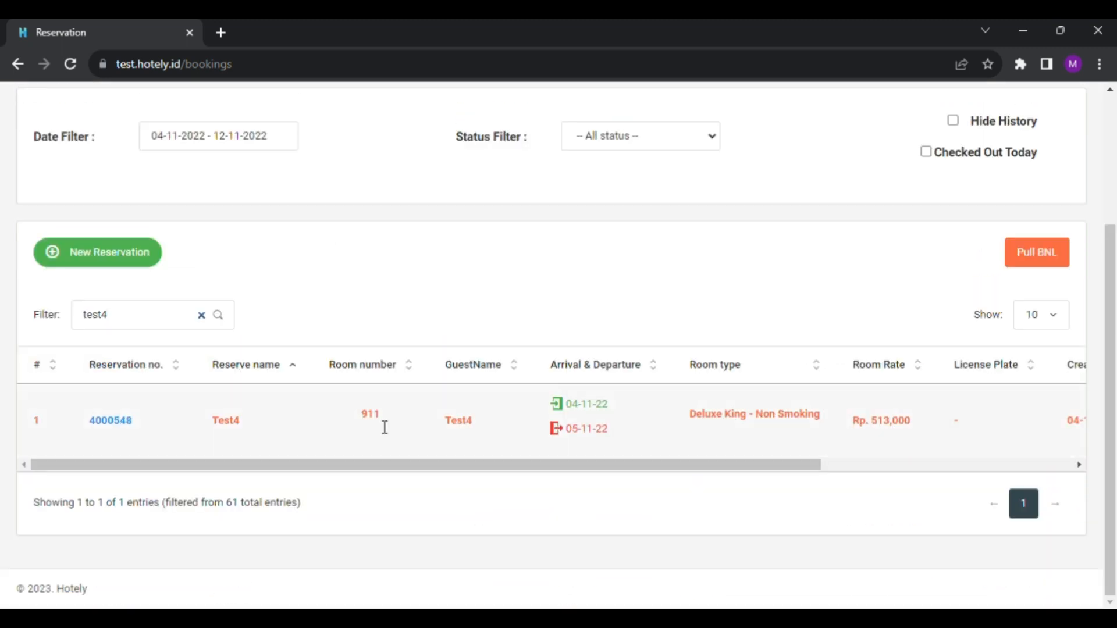
scroll(721, 428, "right", 5)
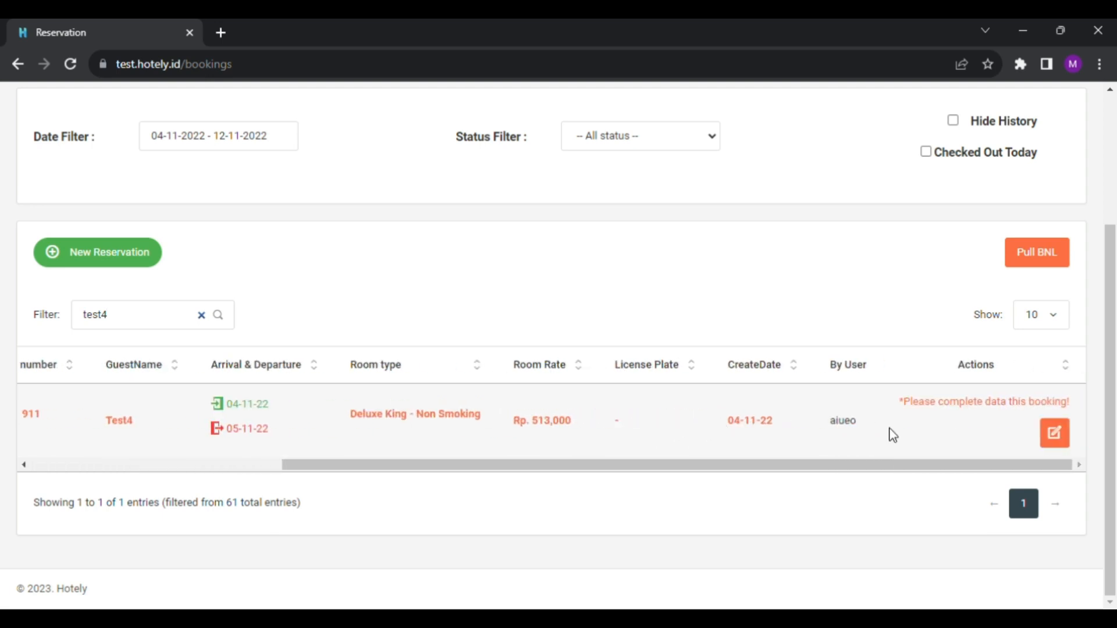
Open the Test4 reservation for editing and examine its required guest fields, such as the address.
left_click(1051, 440)
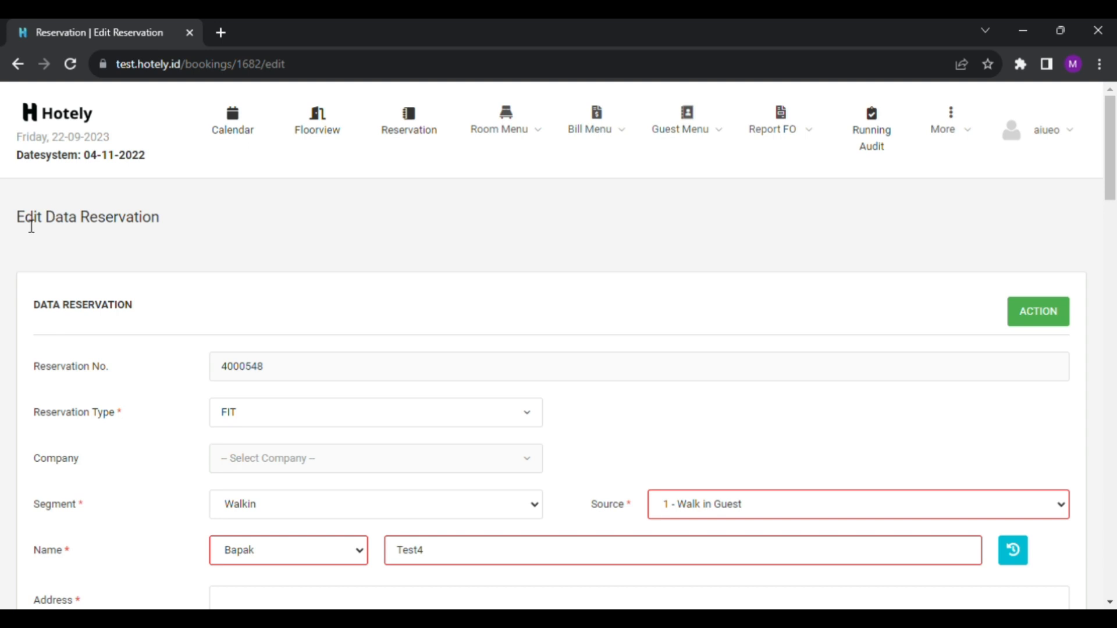
scroll(124, 247, "down", 1)
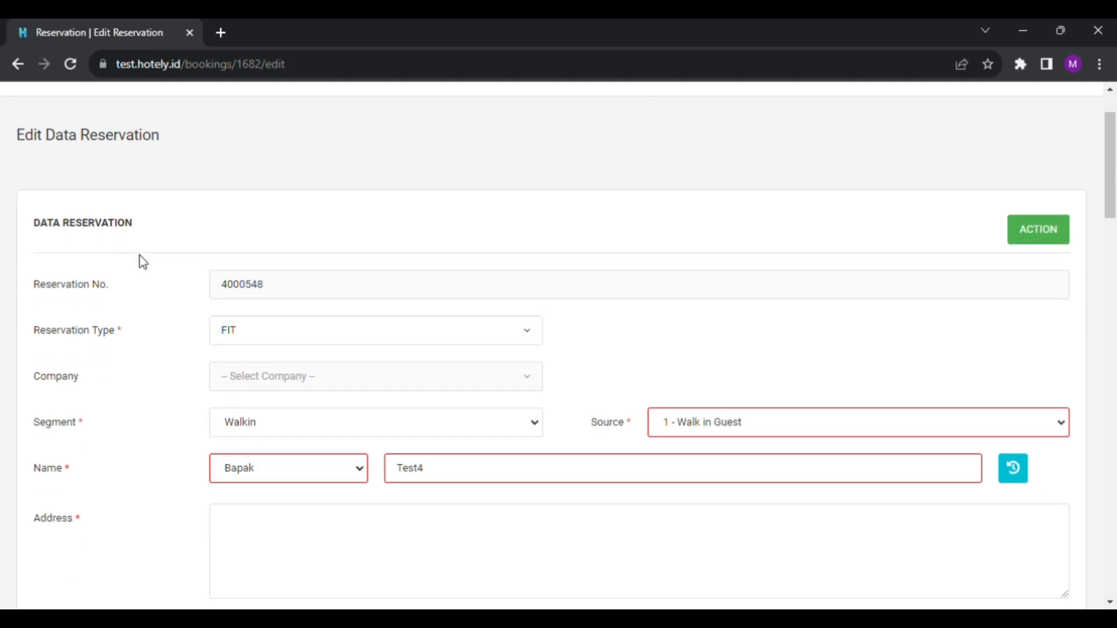
scroll(141, 261, "down", 2)
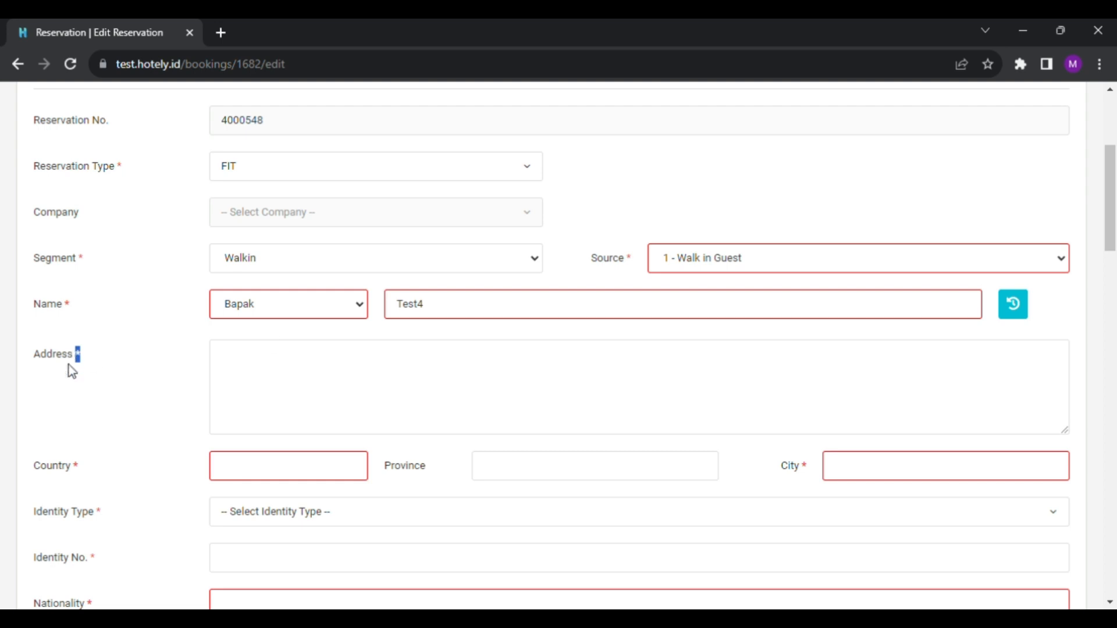
left_click(333, 365)
scroll(421, 331, "up", 4)
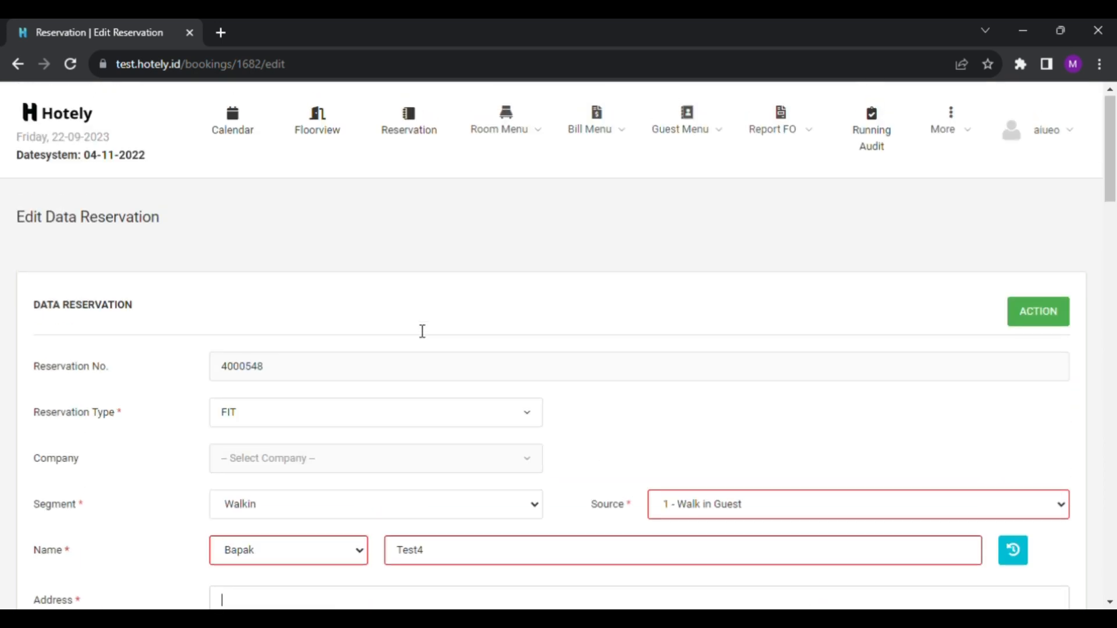
Fill in the guest's address for the Test4 reservation and correct the mistyped part of it.
left_click(703, 142)
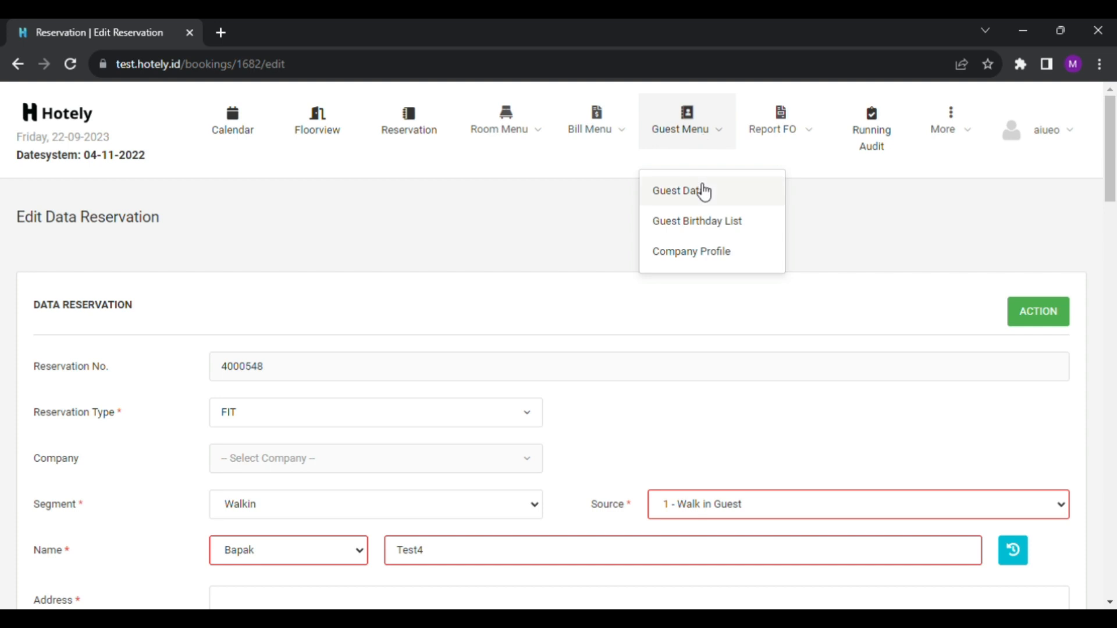
scroll(305, 302, "down", 1)
scroll(306, 302, "down", 4)
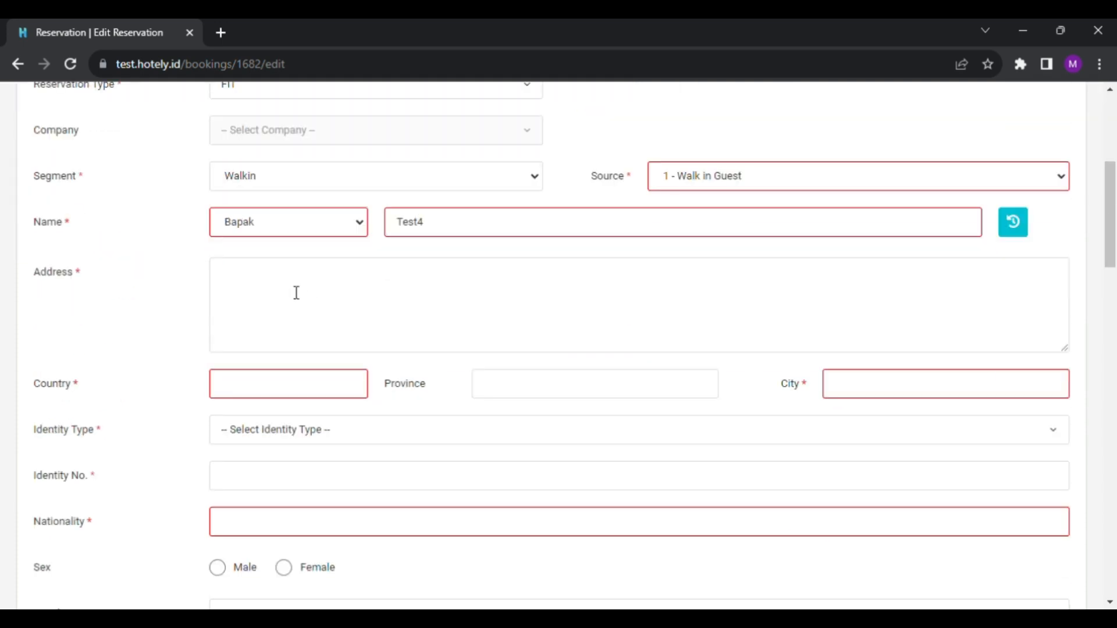
left_click(297, 293)
type("Jl. bla l\\bla bla")
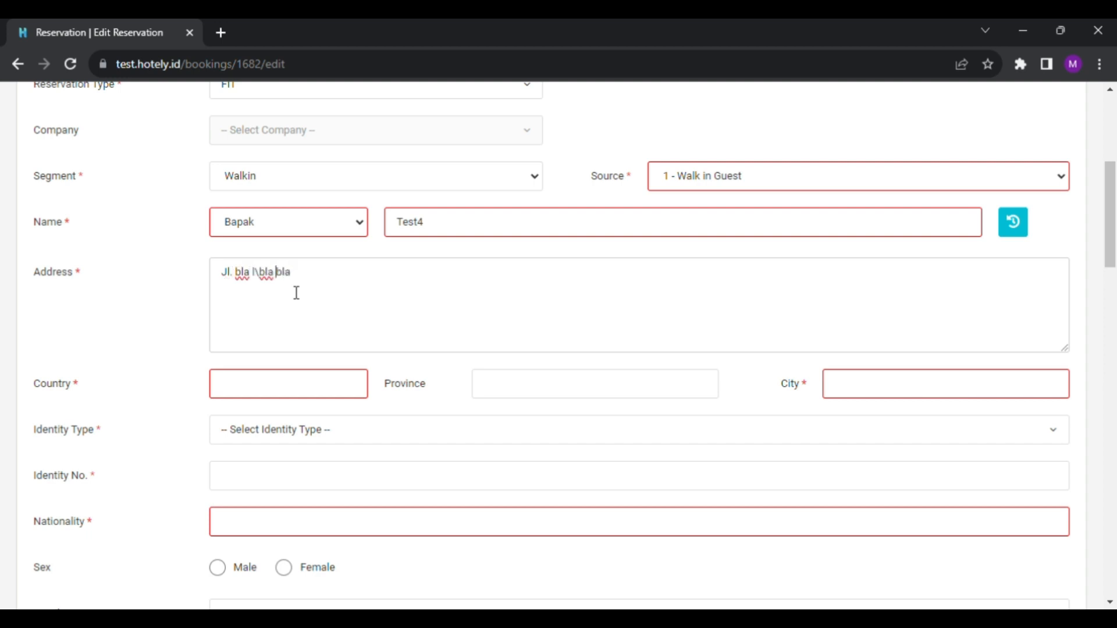
key("Left")
key("Left")
key("Left")
key("Left")
key("BackSpace")
key("BackSpace")
left_click(324, 280)
type("no 3")
Set the guest's country to Indonesia, the province to Jakarta and the city to Jakarta.
left_click(309, 384)
type("Indonesia")
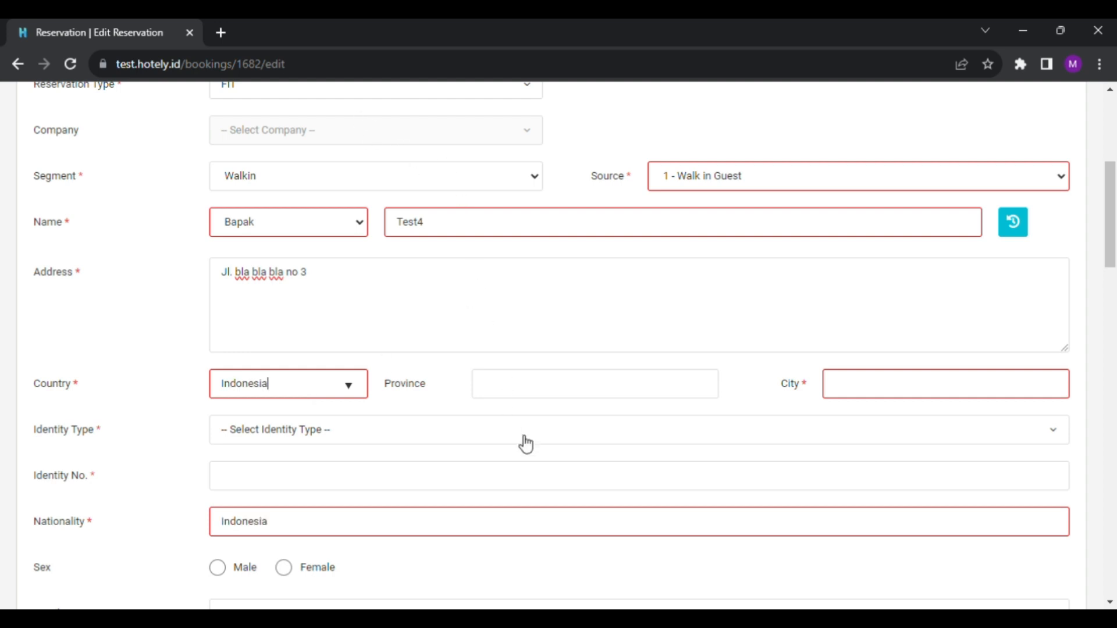
left_click(546, 380)
type("Jakarta")
left_click(911, 396)
type("Jakarta")
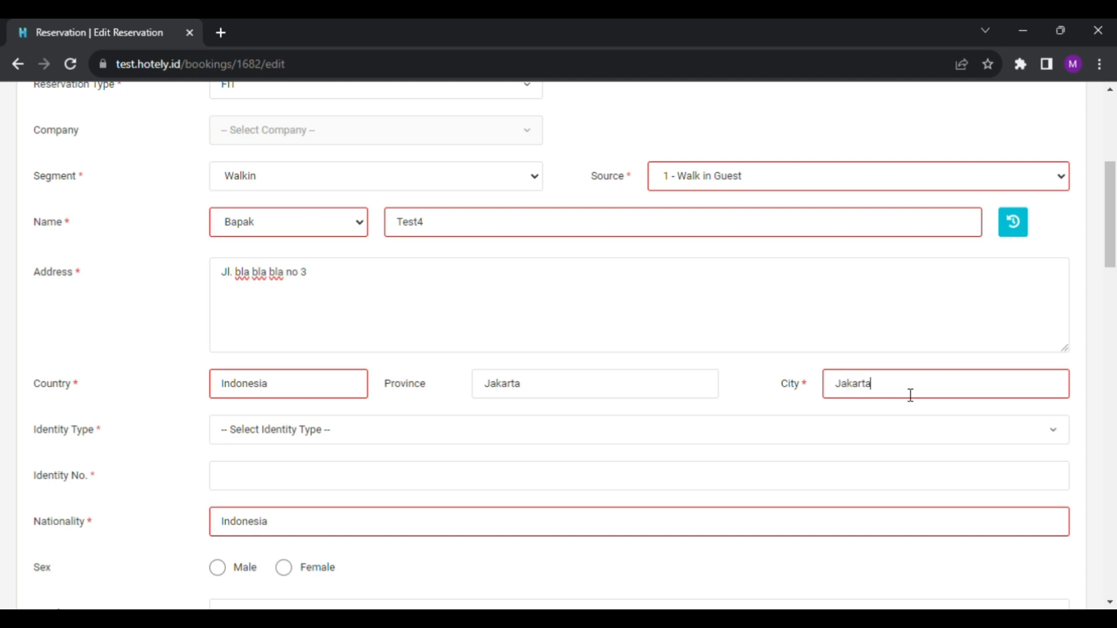
Choose KTP as the guest's identity type and enter the identity number.
left_click(260, 436)
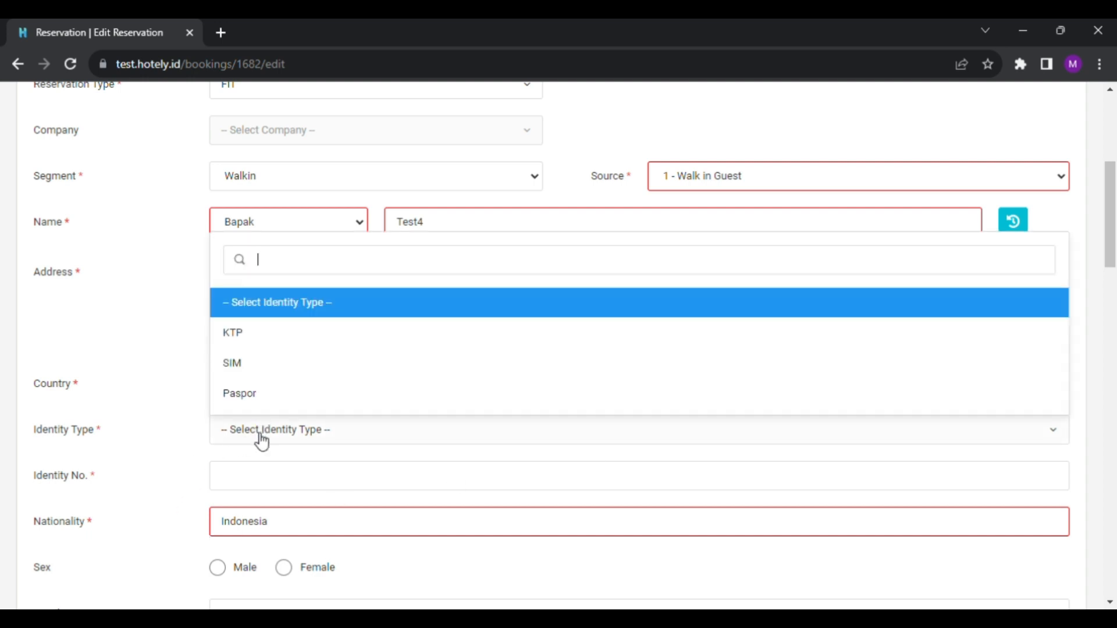
left_click(284, 336)
left_click(263, 484)
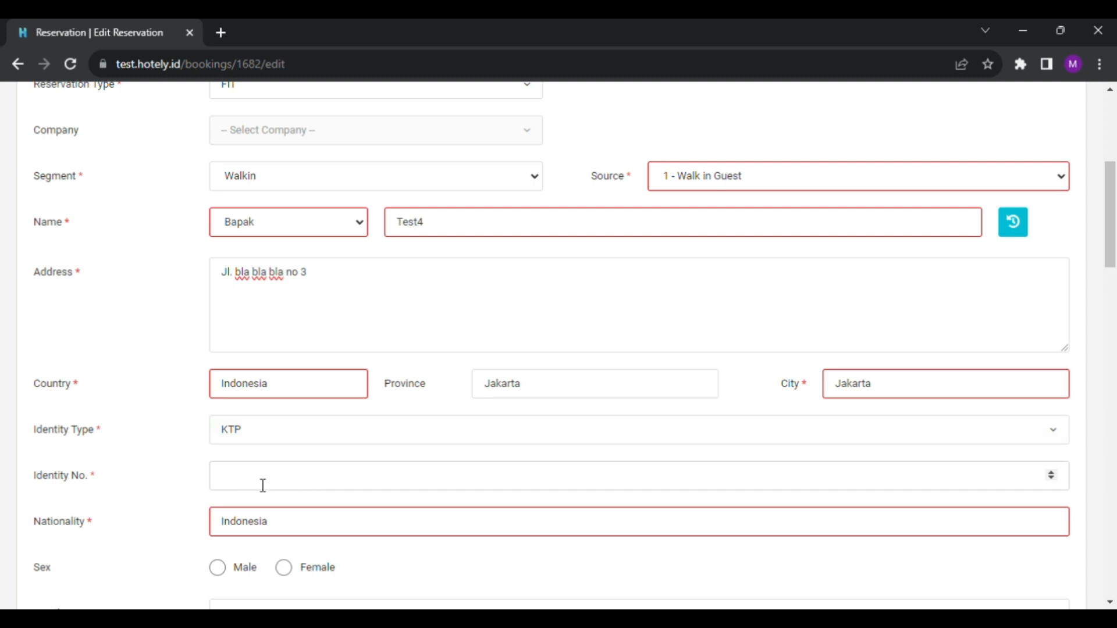
type("935457475")
Set the guest's sex to Male and enter the guest's primary phone number.
scroll(319, 442, "down", 3)
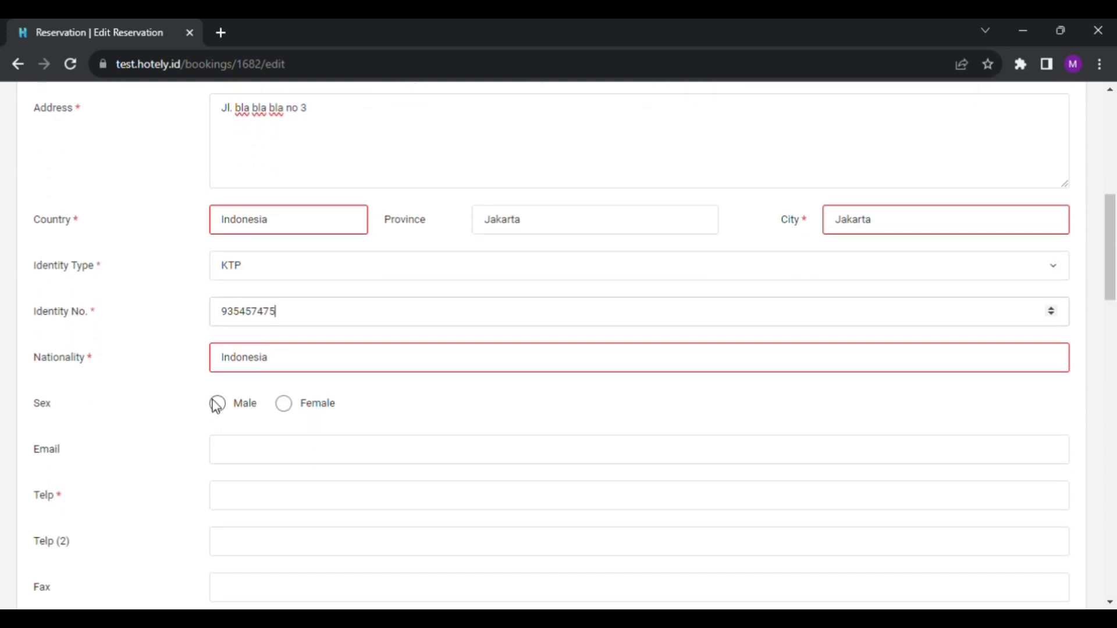
scroll(214, 404, "up", 6)
scroll(242, 394, "down", 10)
scroll(262, 302, "up", 2)
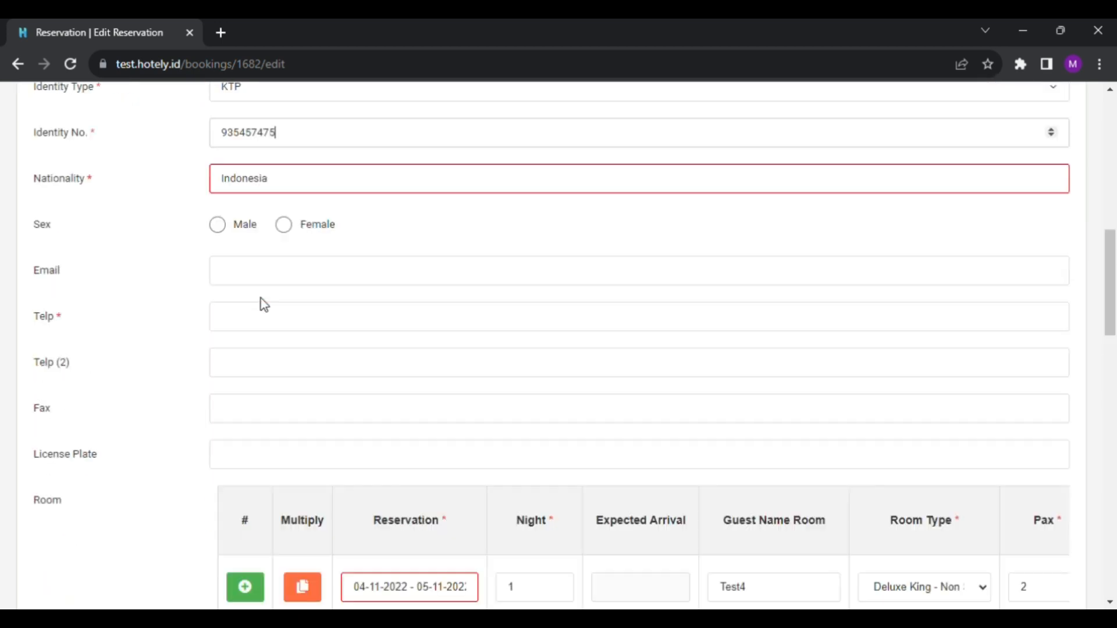
left_click(217, 240)
scroll(142, 289, "down", 4)
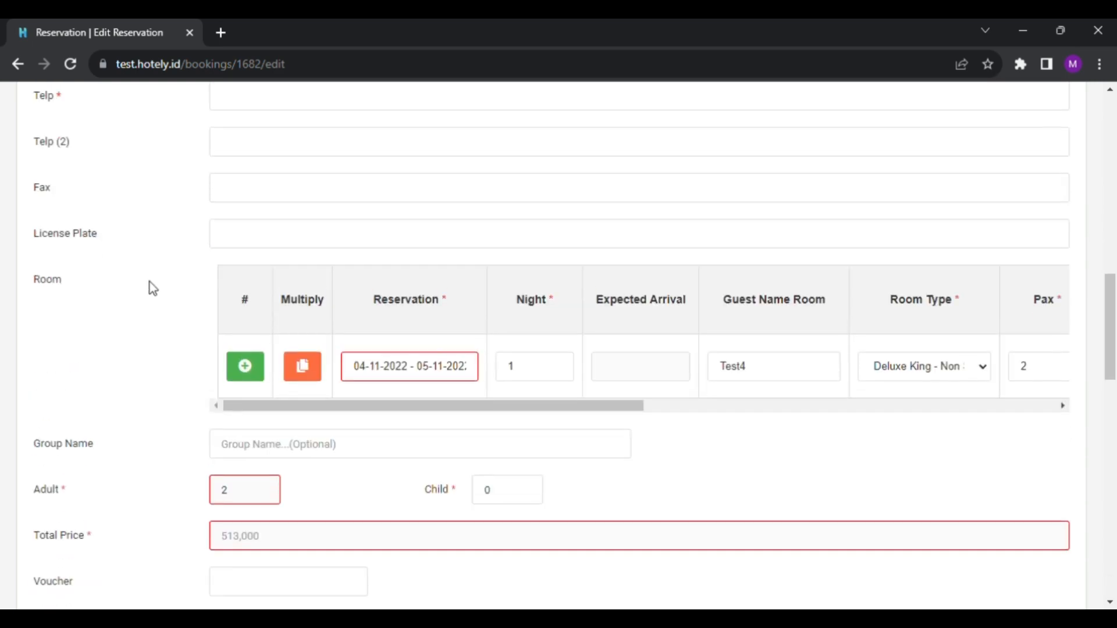
scroll(168, 273, "up", 4)
left_click(254, 332)
type("23")
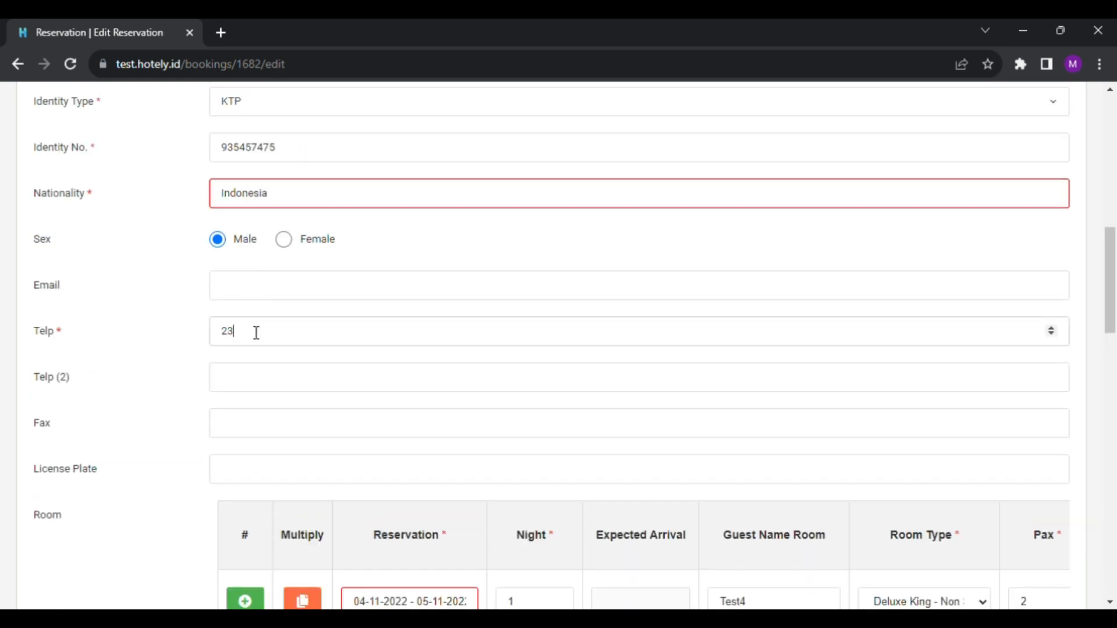
type("45678")
Submit the updated Test4 reservation and check the resulting notification.
scroll(265, 319, "down", 4)
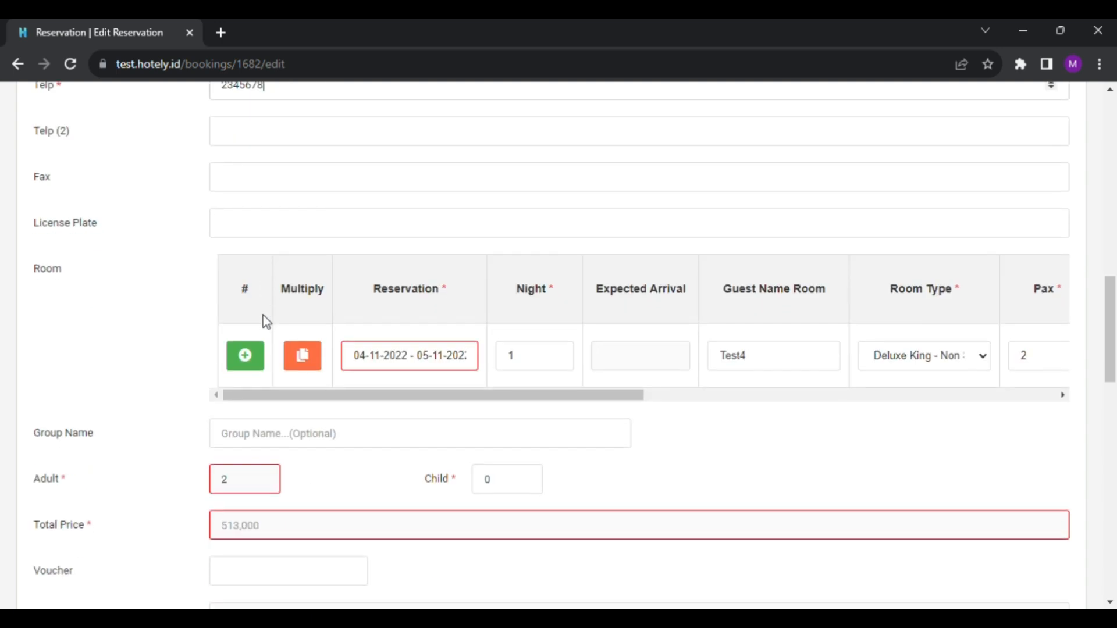
scroll(275, 346, "down", 18)
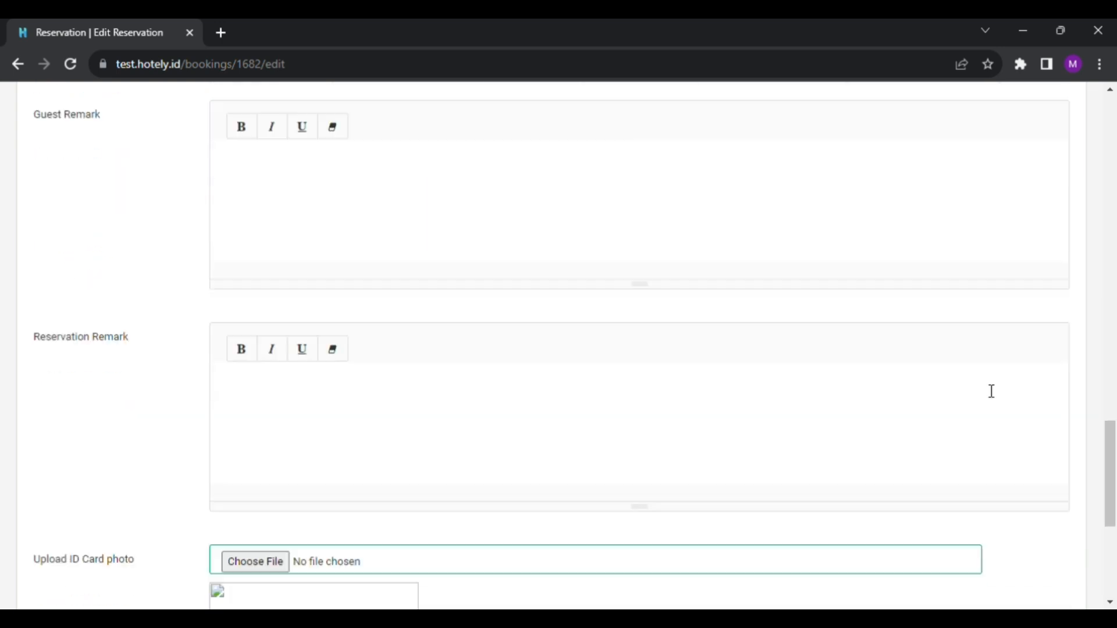
left_click(1033, 512)
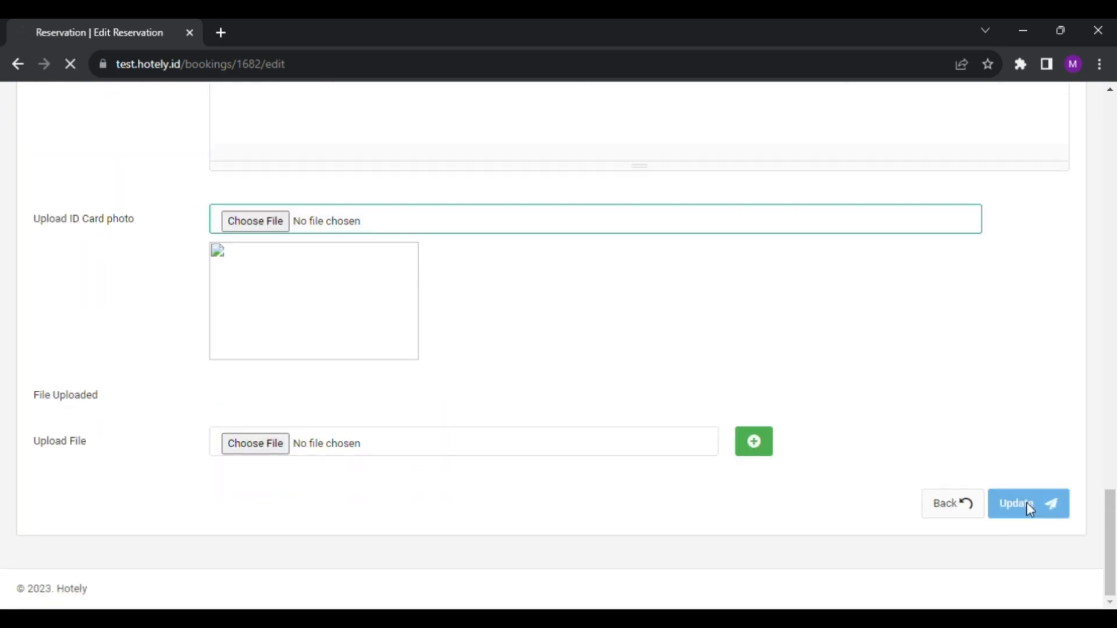
scroll(410, 297, "down", 2)
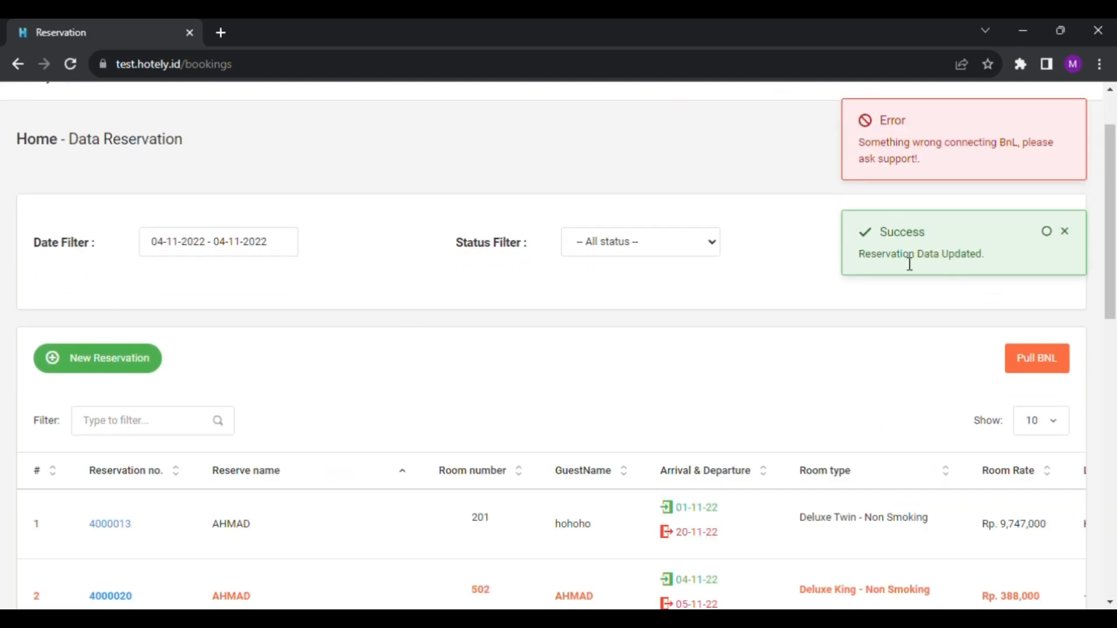
left_click_drag(849, 257, 1000, 260)
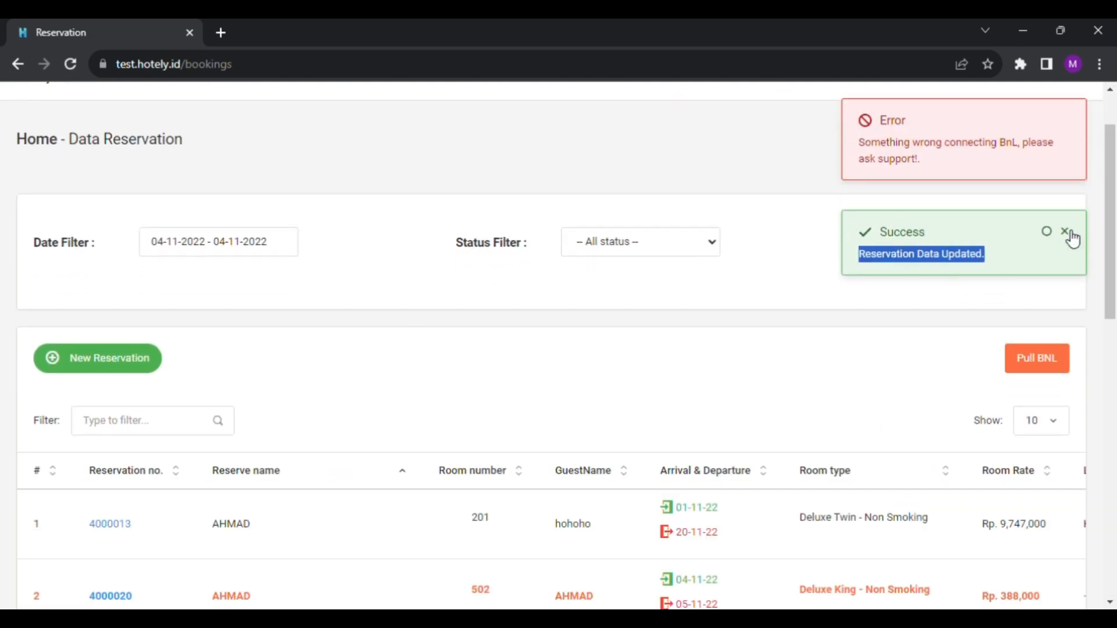
Set the reservation list's date filter to 04-11-2022 through 11-11-2022 and apply it.
scroll(748, 347, "down", 4)
scroll(391, 230, "up", 3)
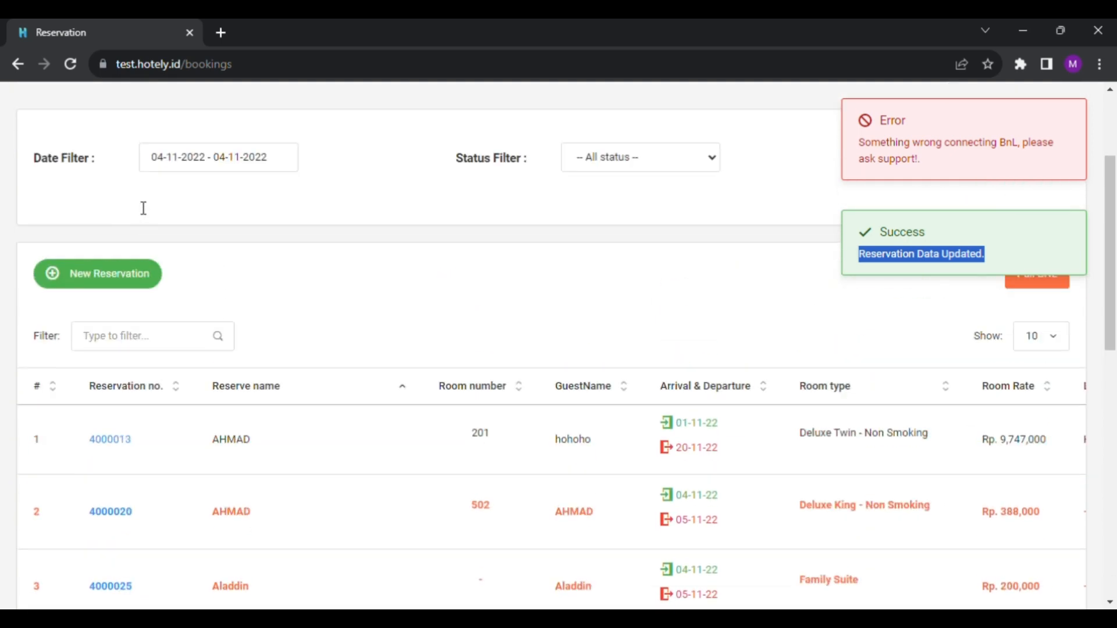
left_click(200, 157)
left_click(519, 307)
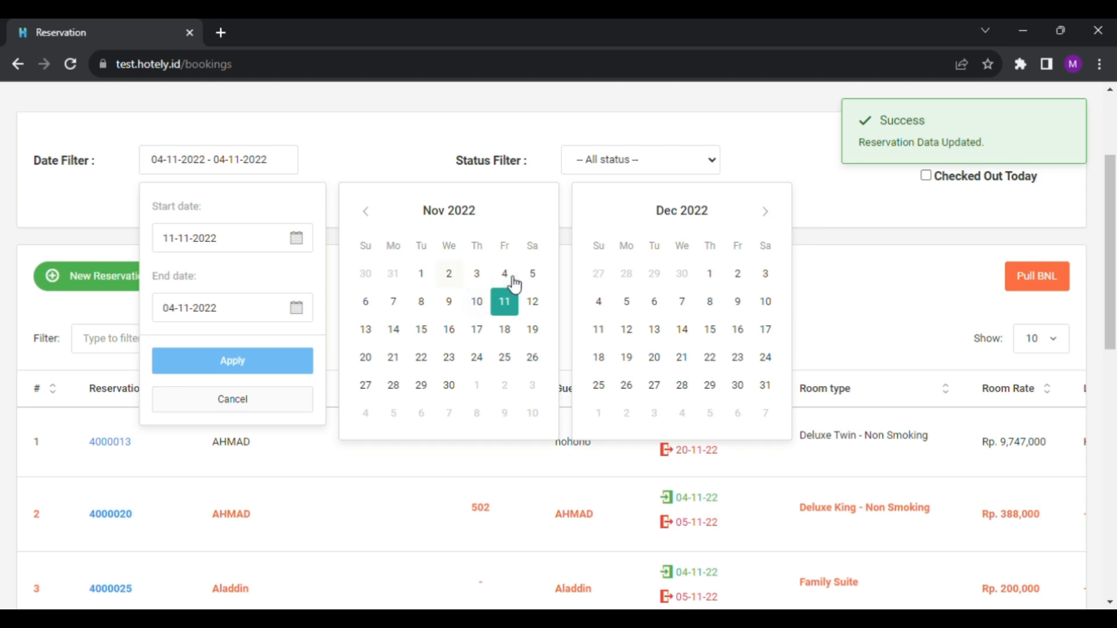
left_click(504, 273)
left_click(505, 302)
left_click(187, 361)
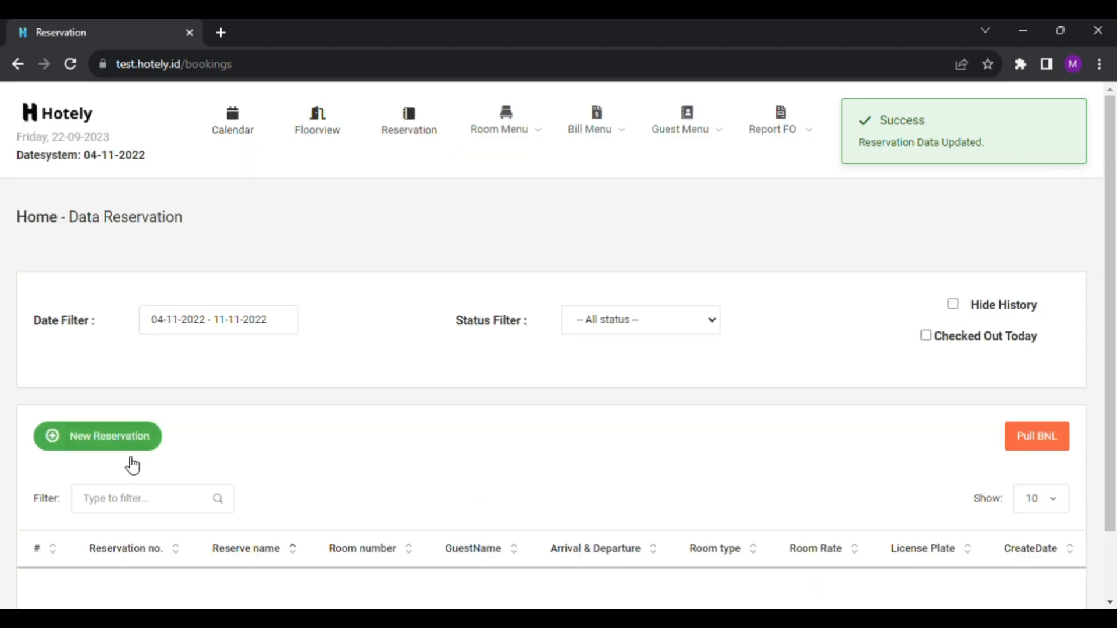
Filter the reservation list for test4 and examine the updated reservation's row through to its actions.
type("test")
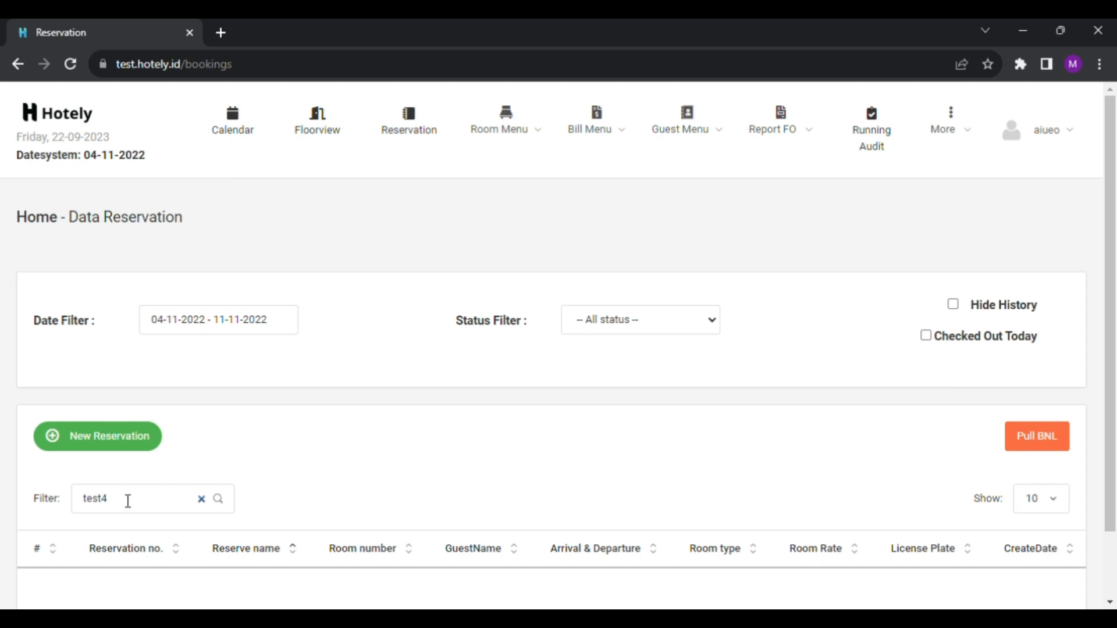
type("4")
scroll(250, 451, "down", 1)
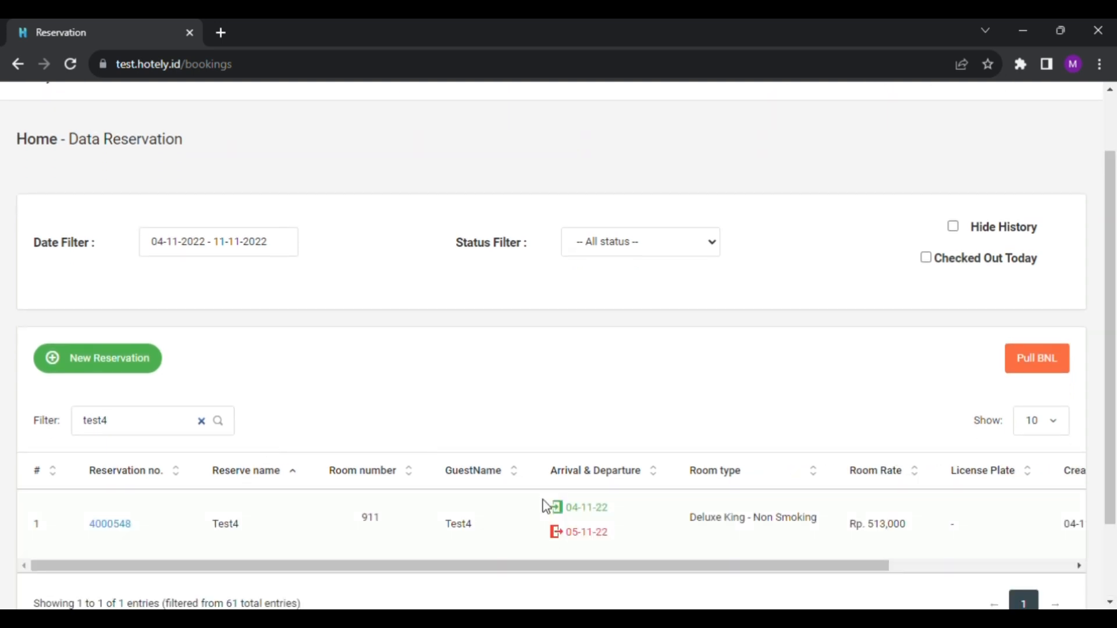
scroll(547, 507, "down", 2)
left_click_drag(561, 464, 743, 472)
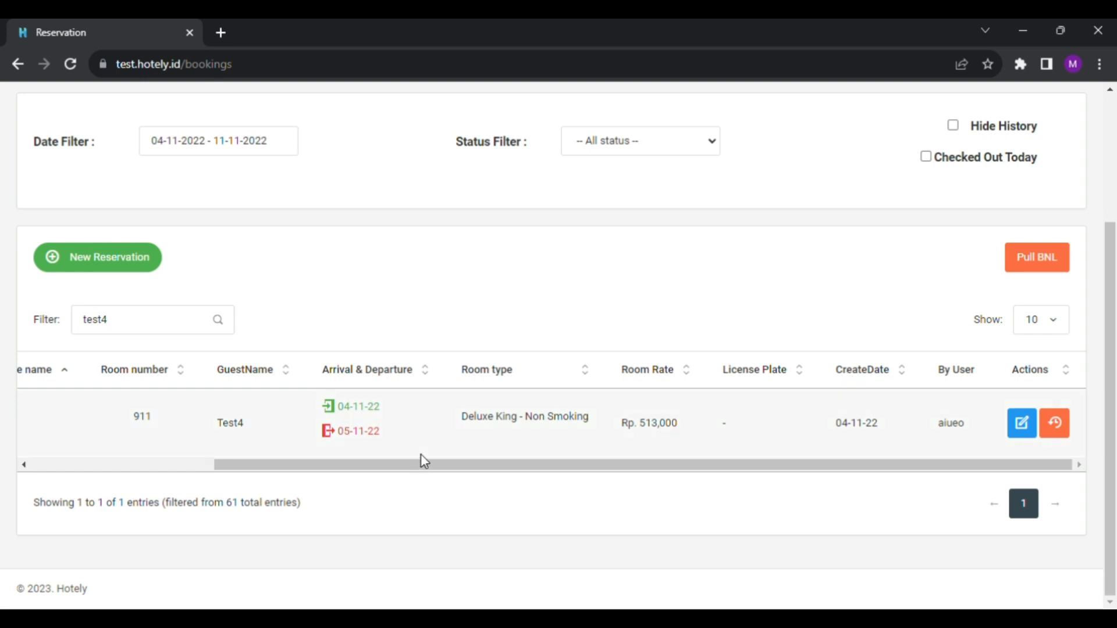
scroll(771, 267, "up", 3)
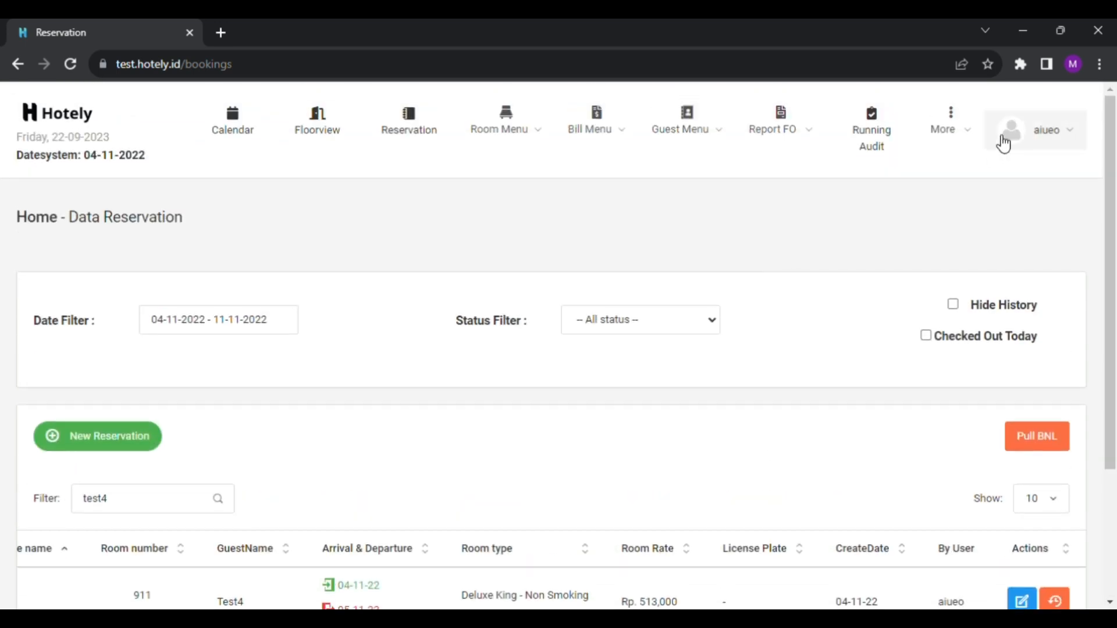